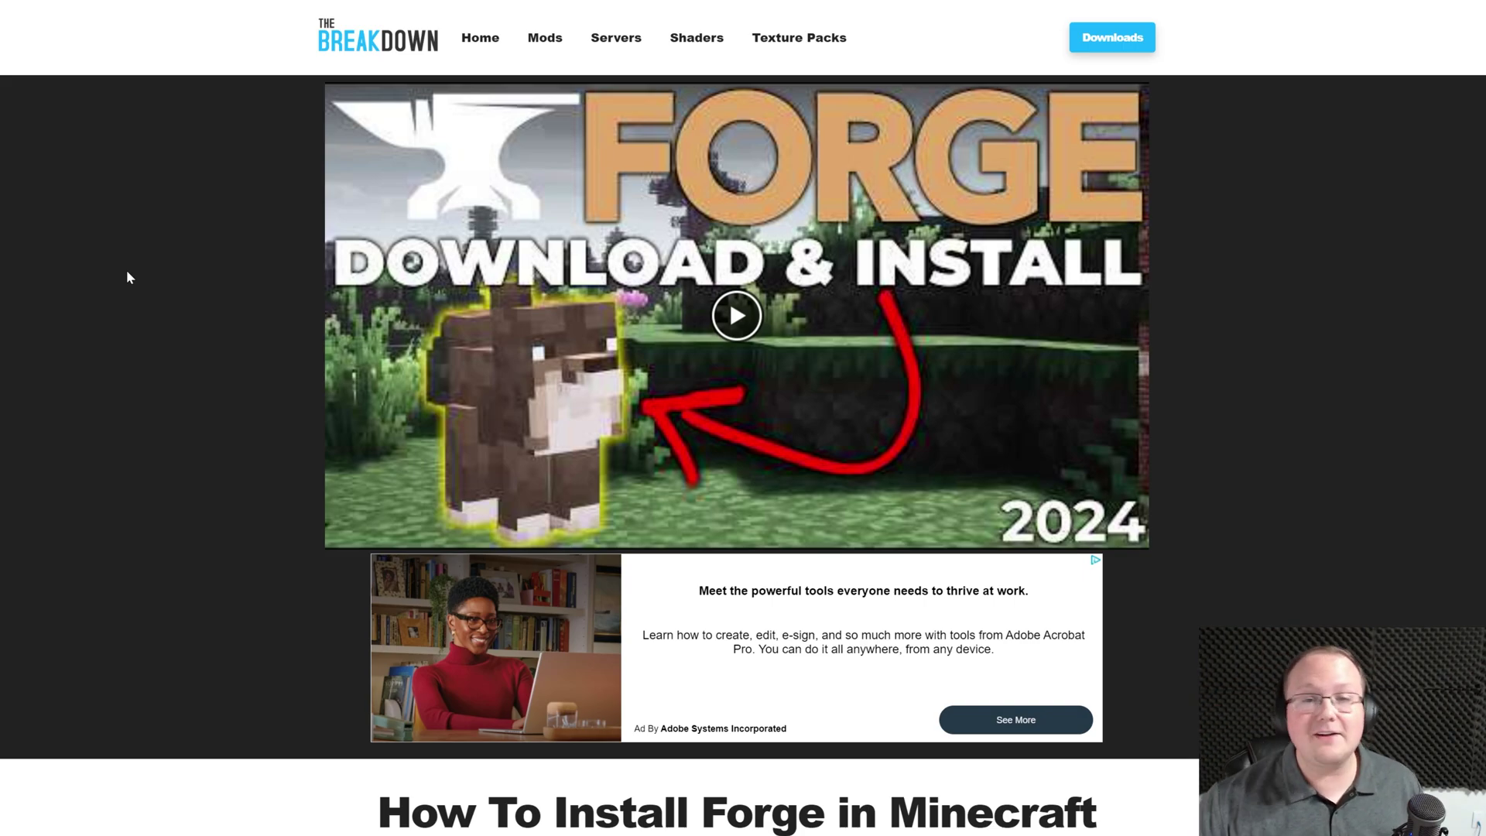
# Step: Look through the Forge installation guide and open its linked Forge download page
pyautogui.scroll(-12, 135, 308)
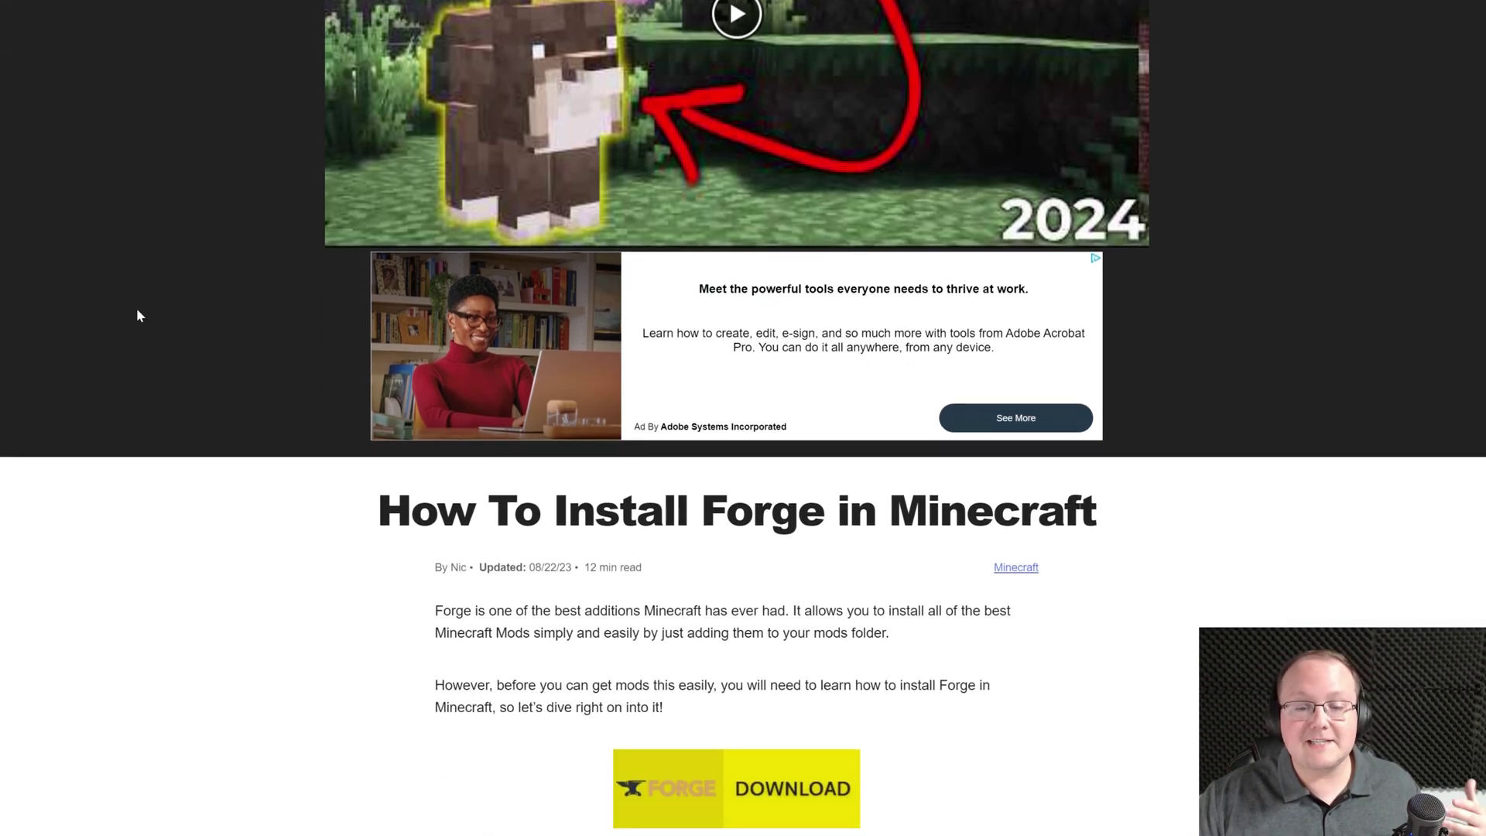
pyautogui.scroll(-3, 139, 316)
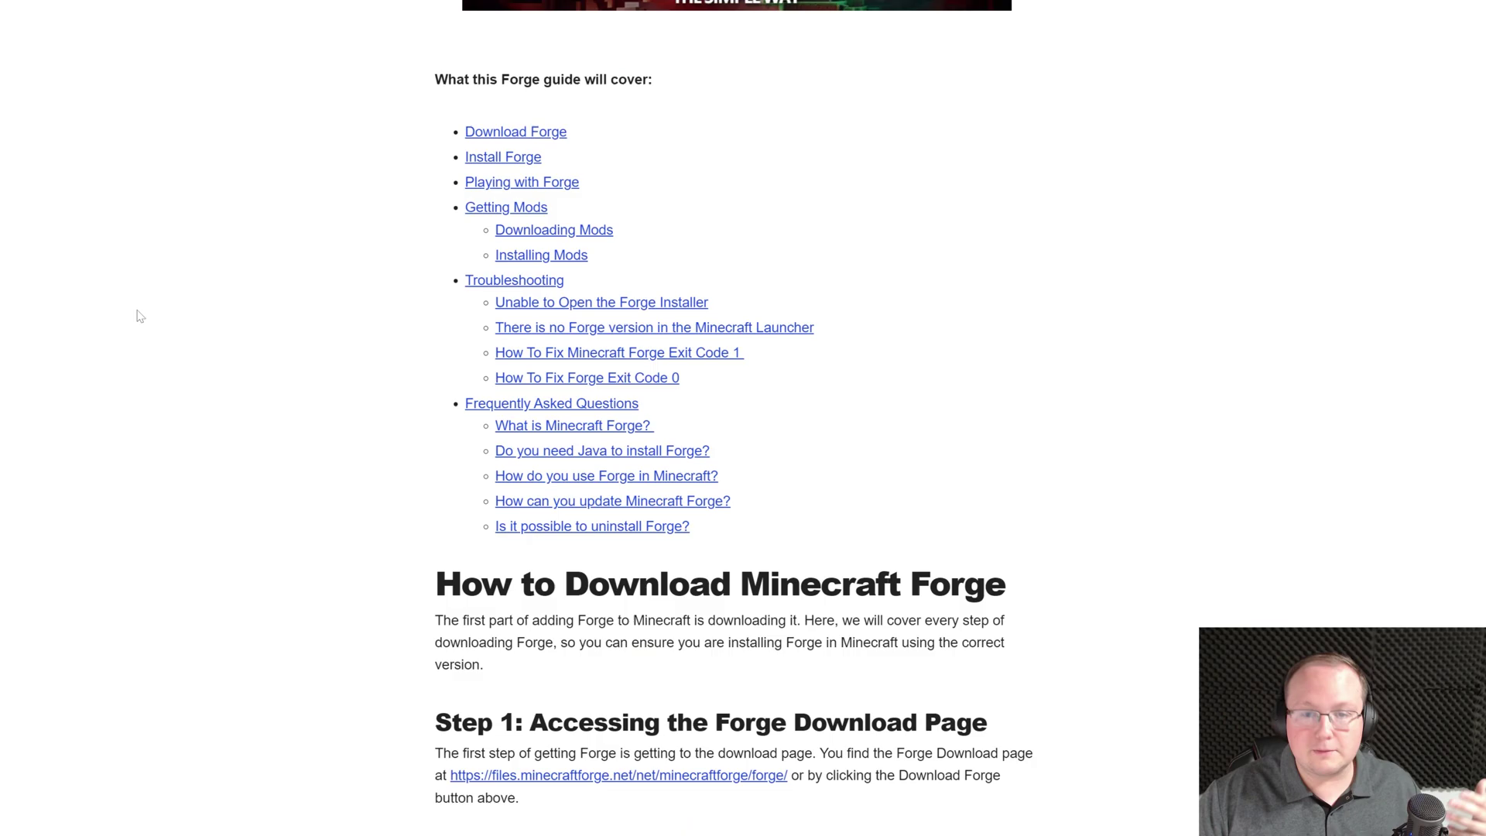
pyautogui.scroll(1, 139, 315)
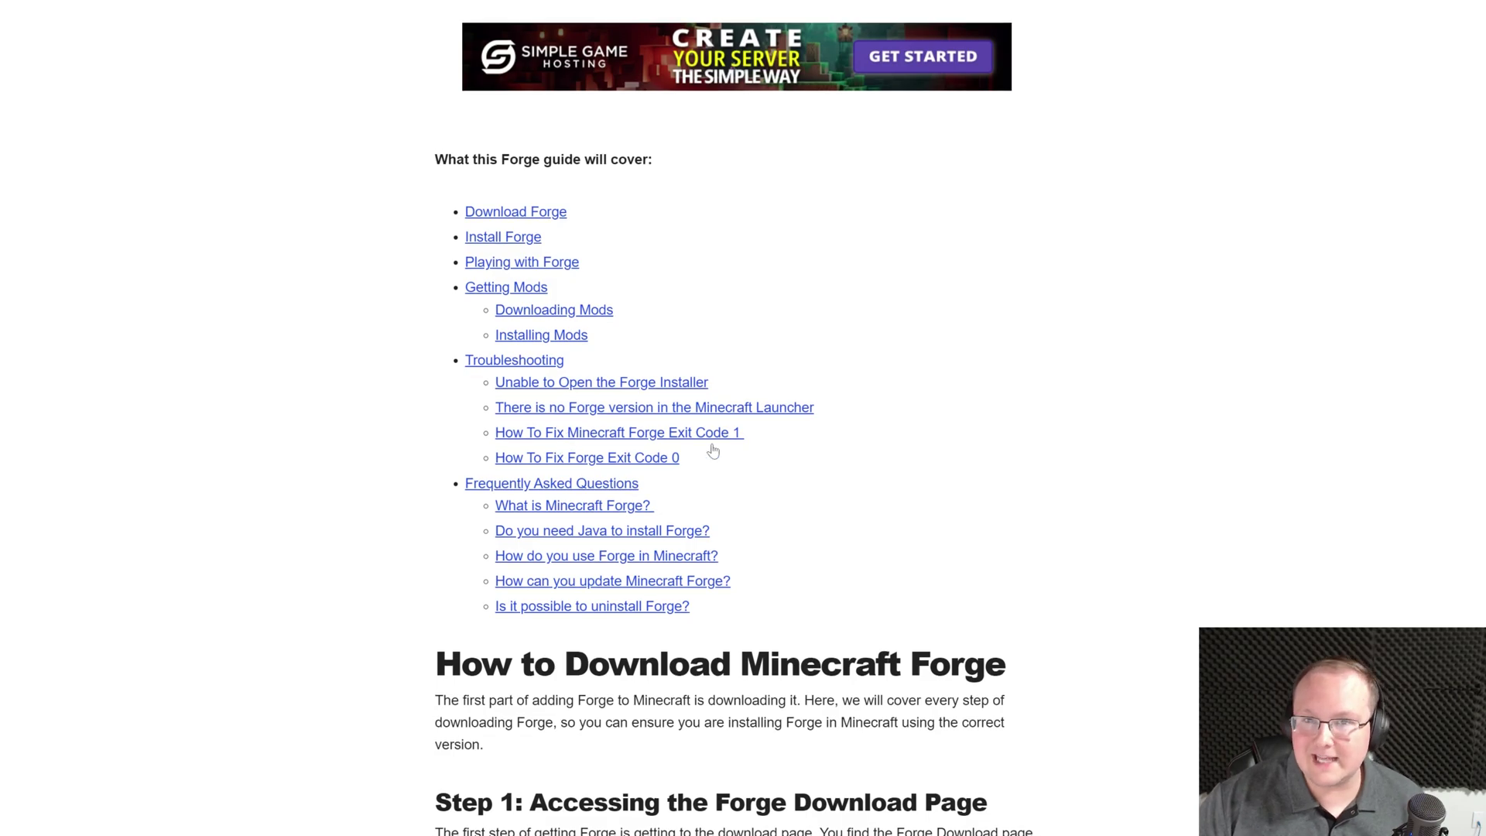
pyautogui.scroll(2, 852, 480)
pyautogui.scroll(4, 1046, 317)
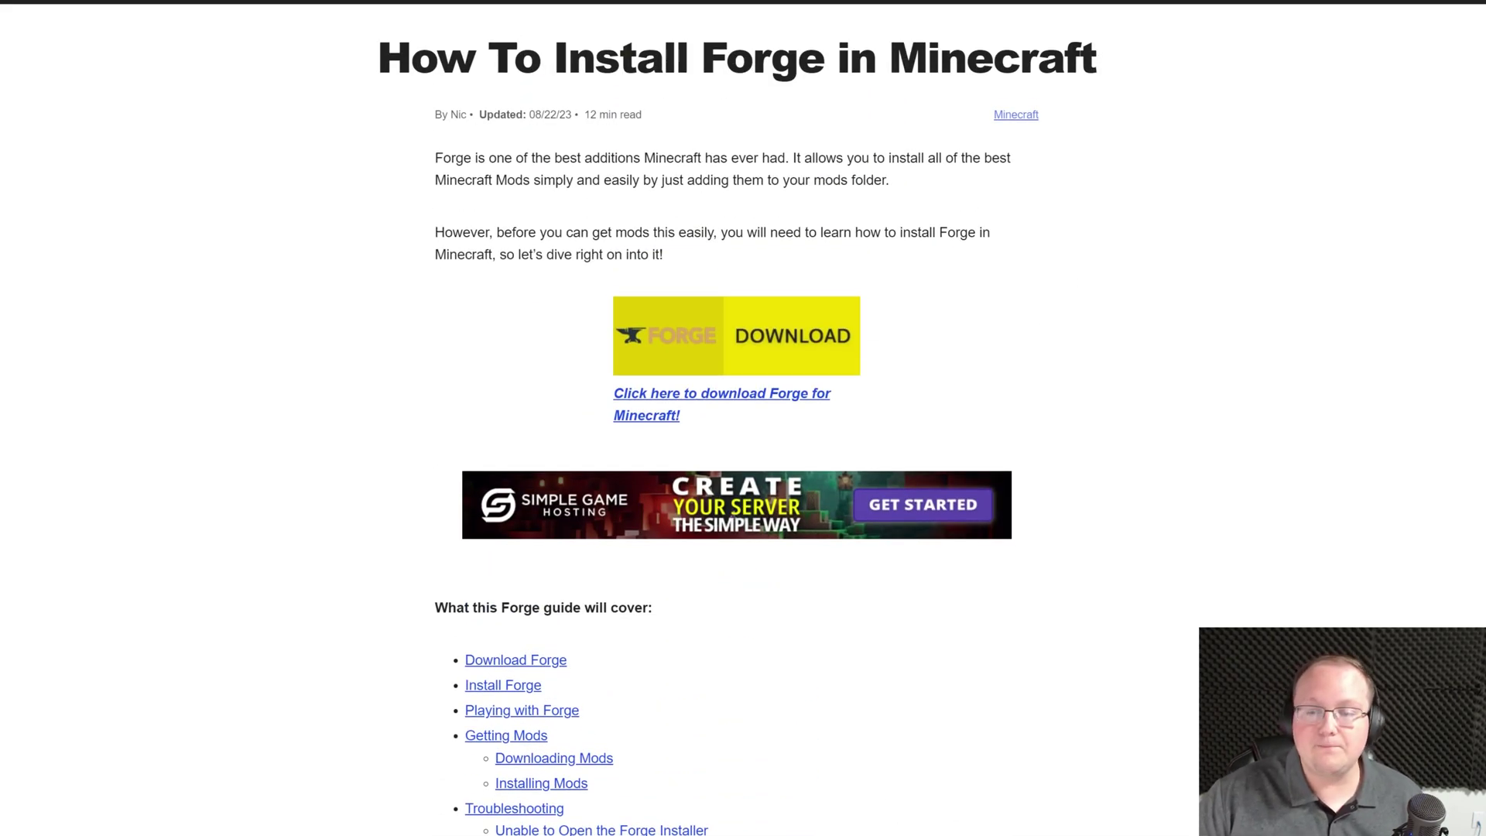
pyautogui.click(755, 370)
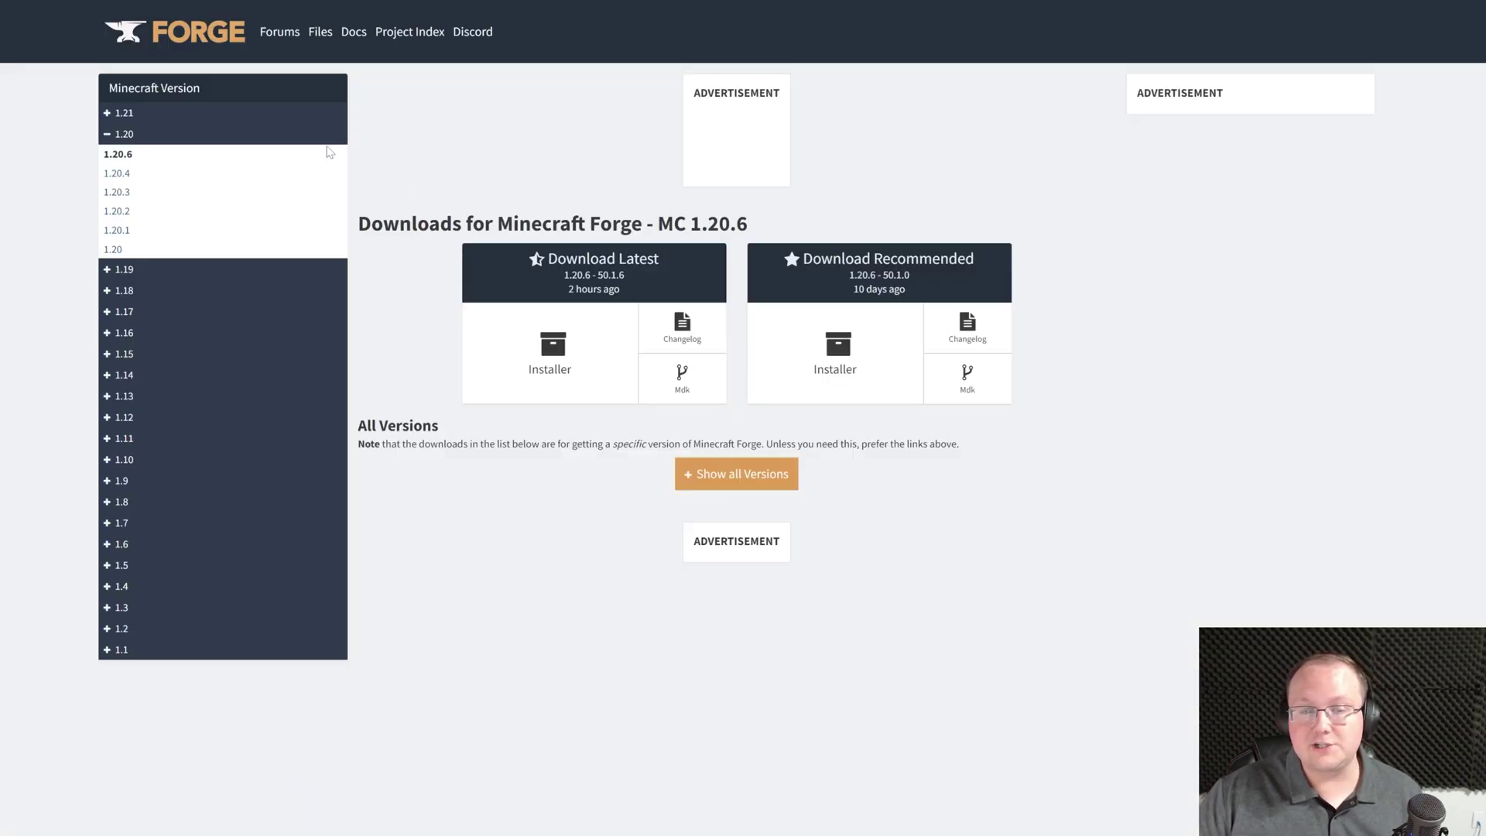
# Step: Show the Forge downloads for Minecraft 1.21 and check the version named in the page heading
pyautogui.click(242, 112)
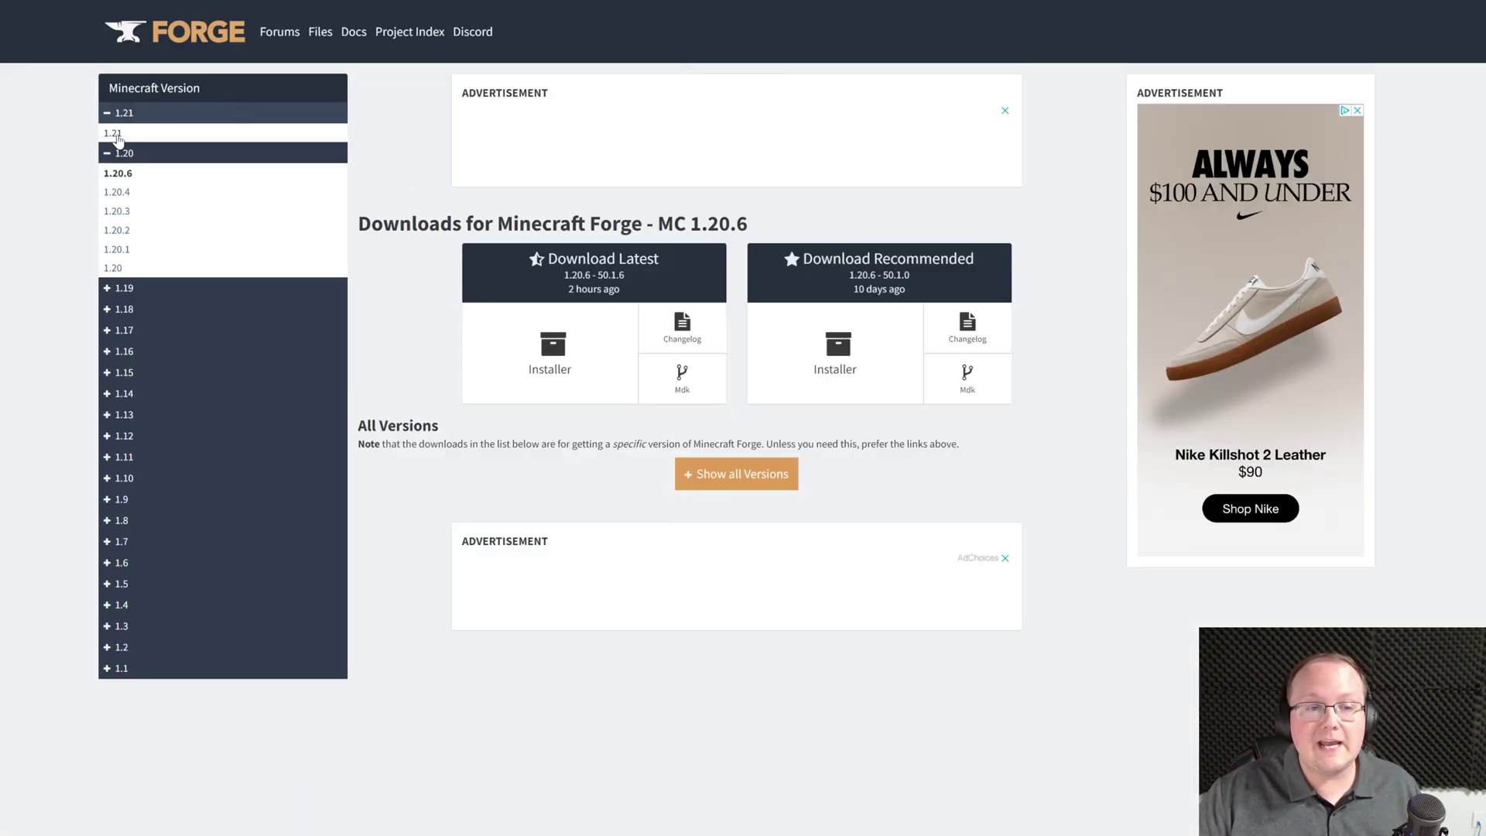
pyautogui.click(114, 133)
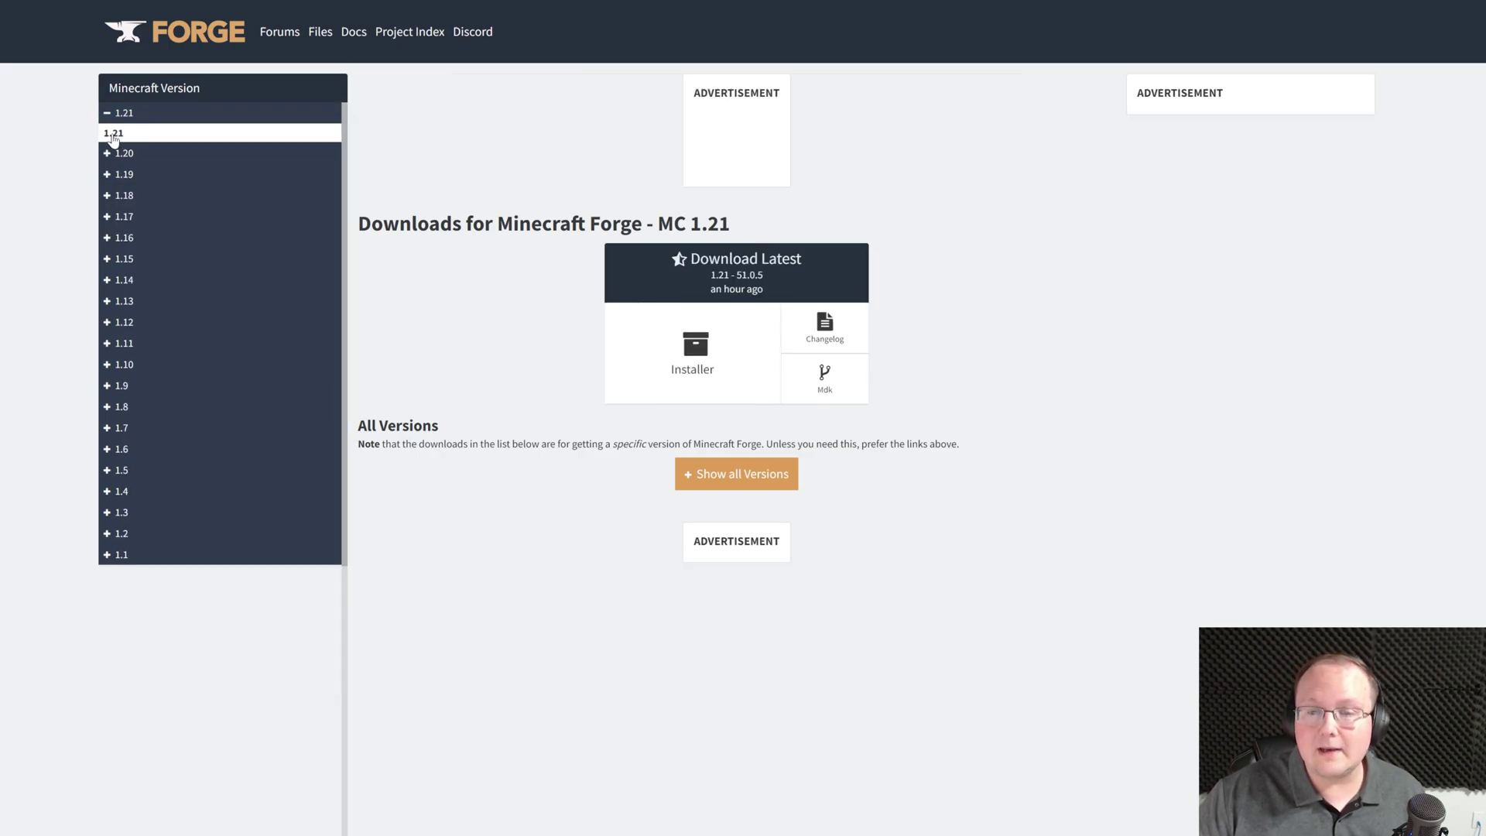
pyautogui.moveTo(657, 223); pyautogui.dragTo(744, 227)
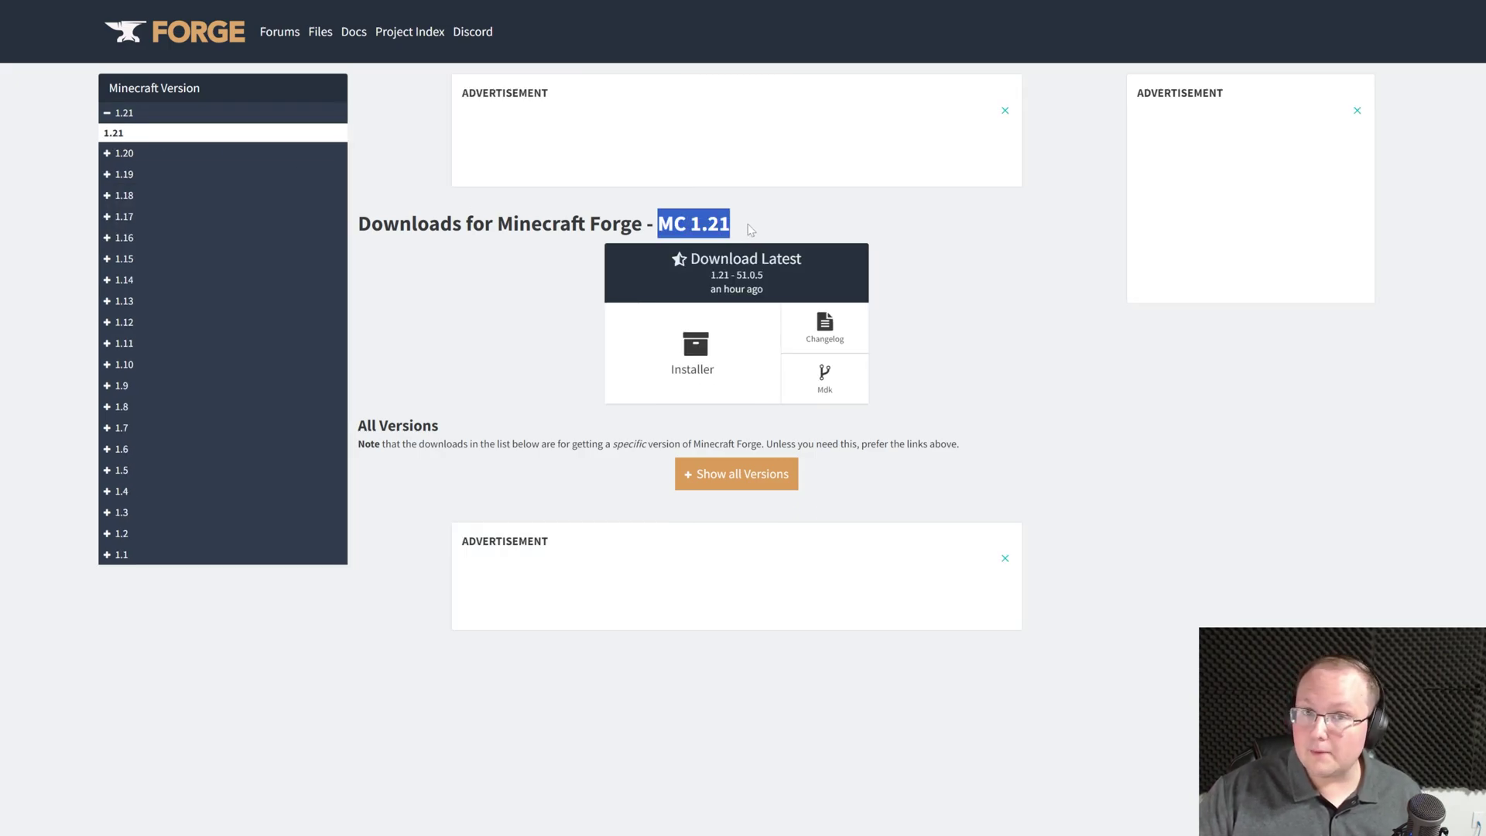
pyautogui.click(770, 216)
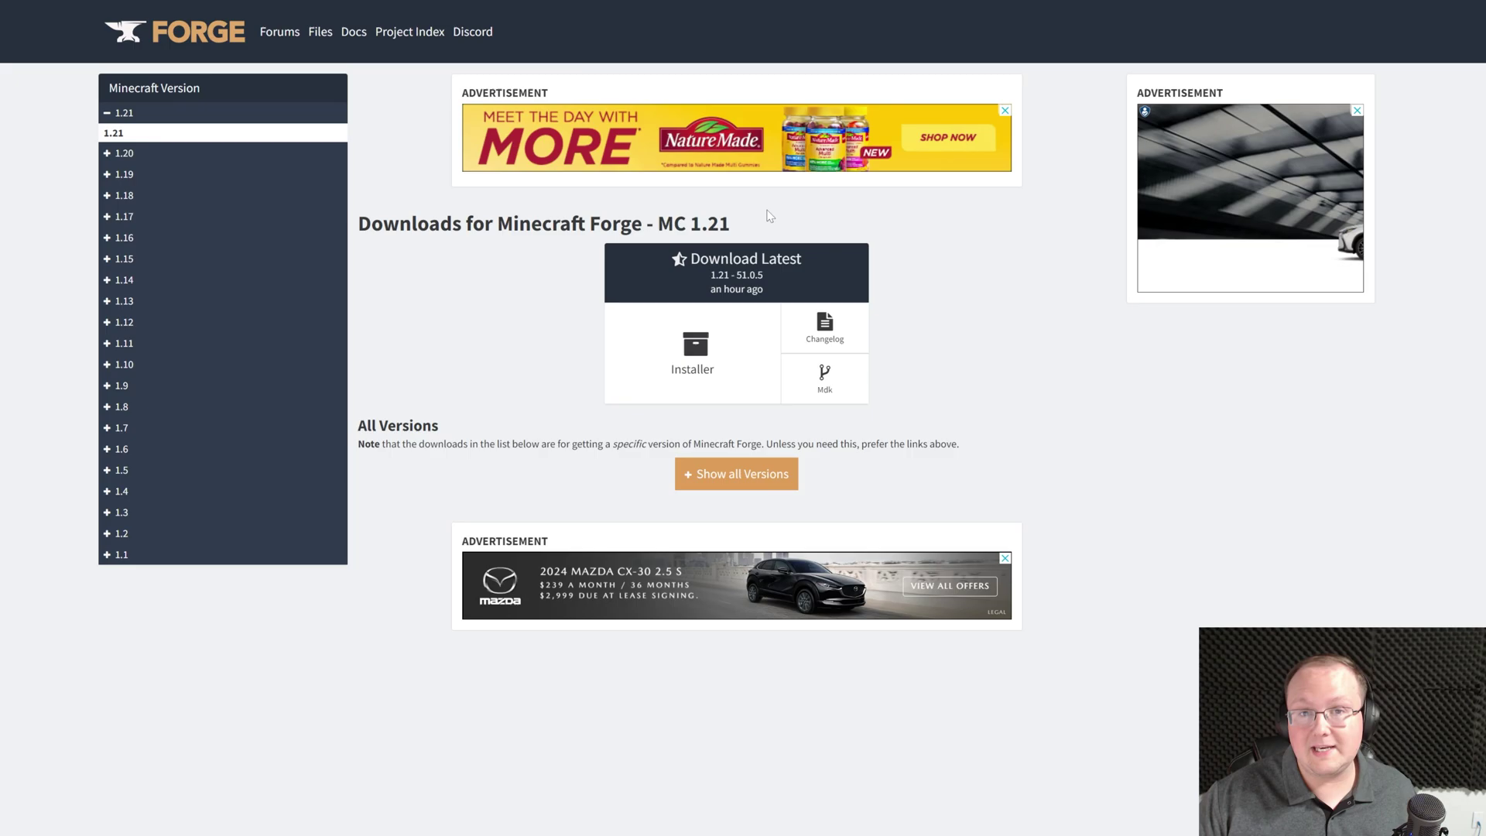
# Step: Download the latest Forge 1.21 installer, skip the advertisement and save the jar file in Downloads
pyautogui.click(692, 352)
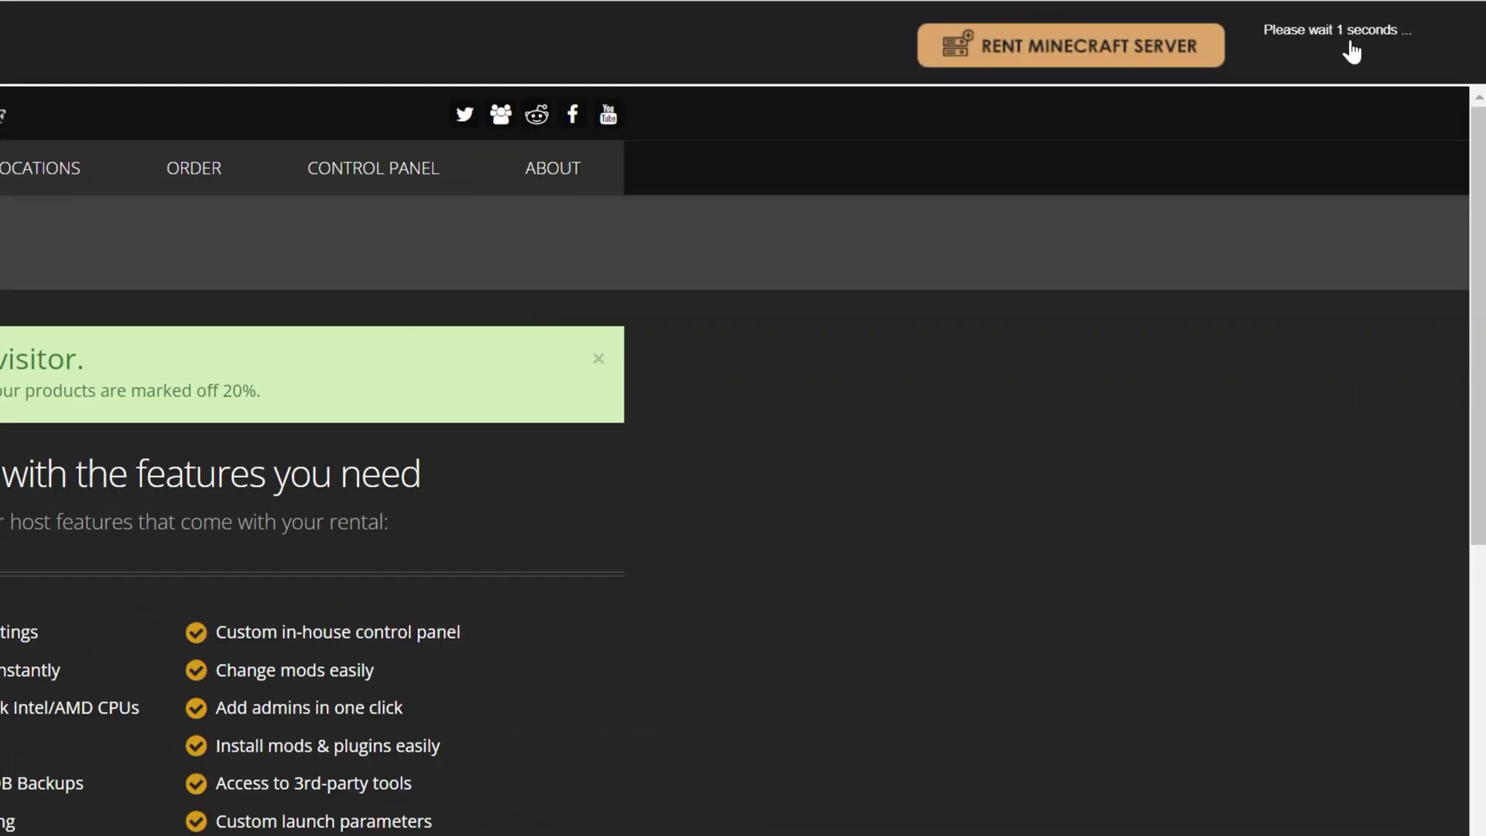
pyautogui.click(1350, 45)
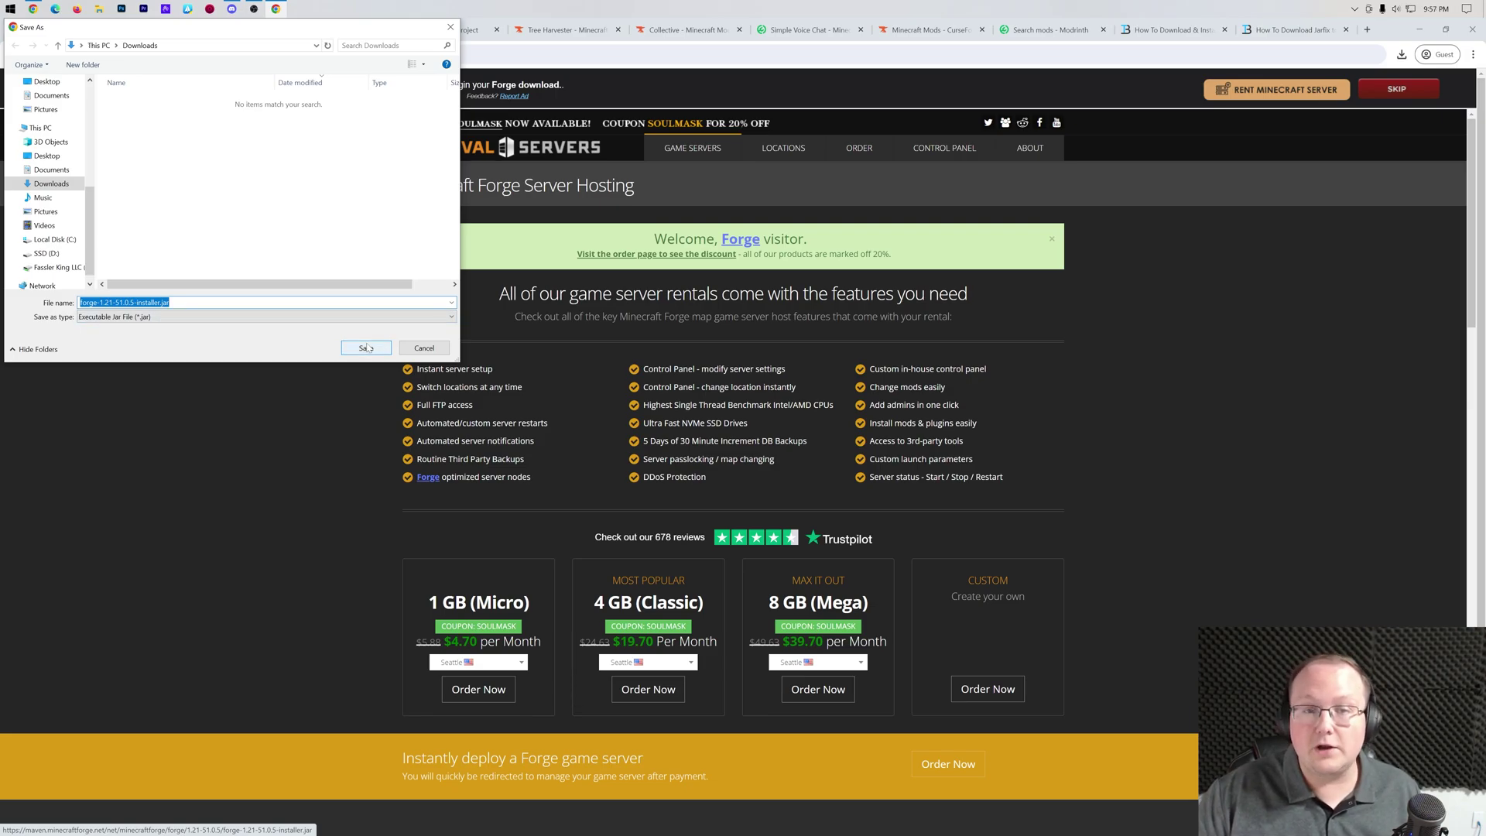
pyautogui.click(366, 349)
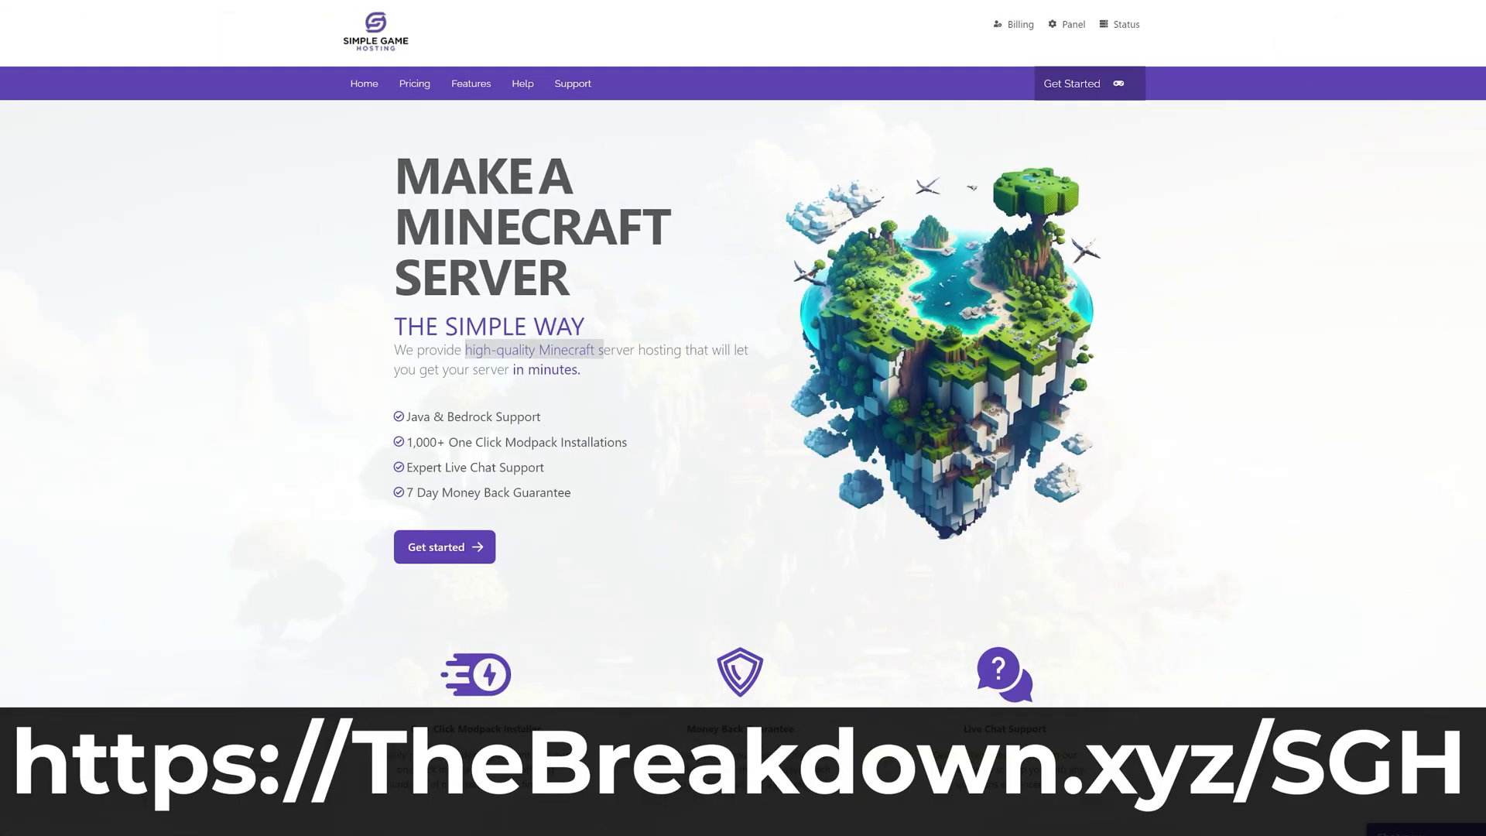
# Step: Review the server hosting features listed on the Simple Game Hosting home page, including Expert Live Chat Support
pyautogui.moveTo(604, 350); pyautogui.dragTo(682, 350)
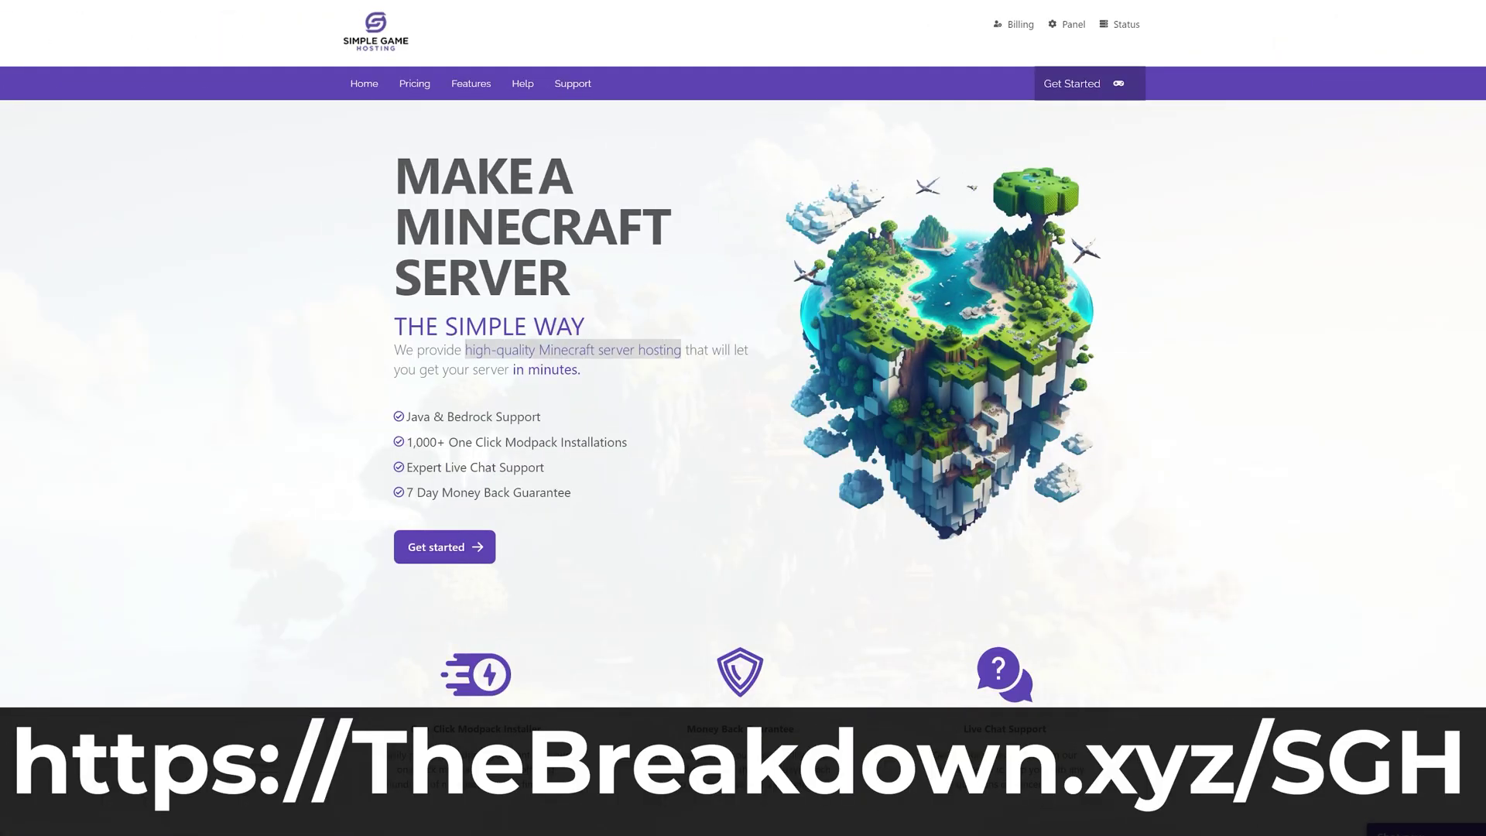
pyautogui.click(409, 467)
pyautogui.moveTo(409, 466); pyautogui.dragTo(546, 468)
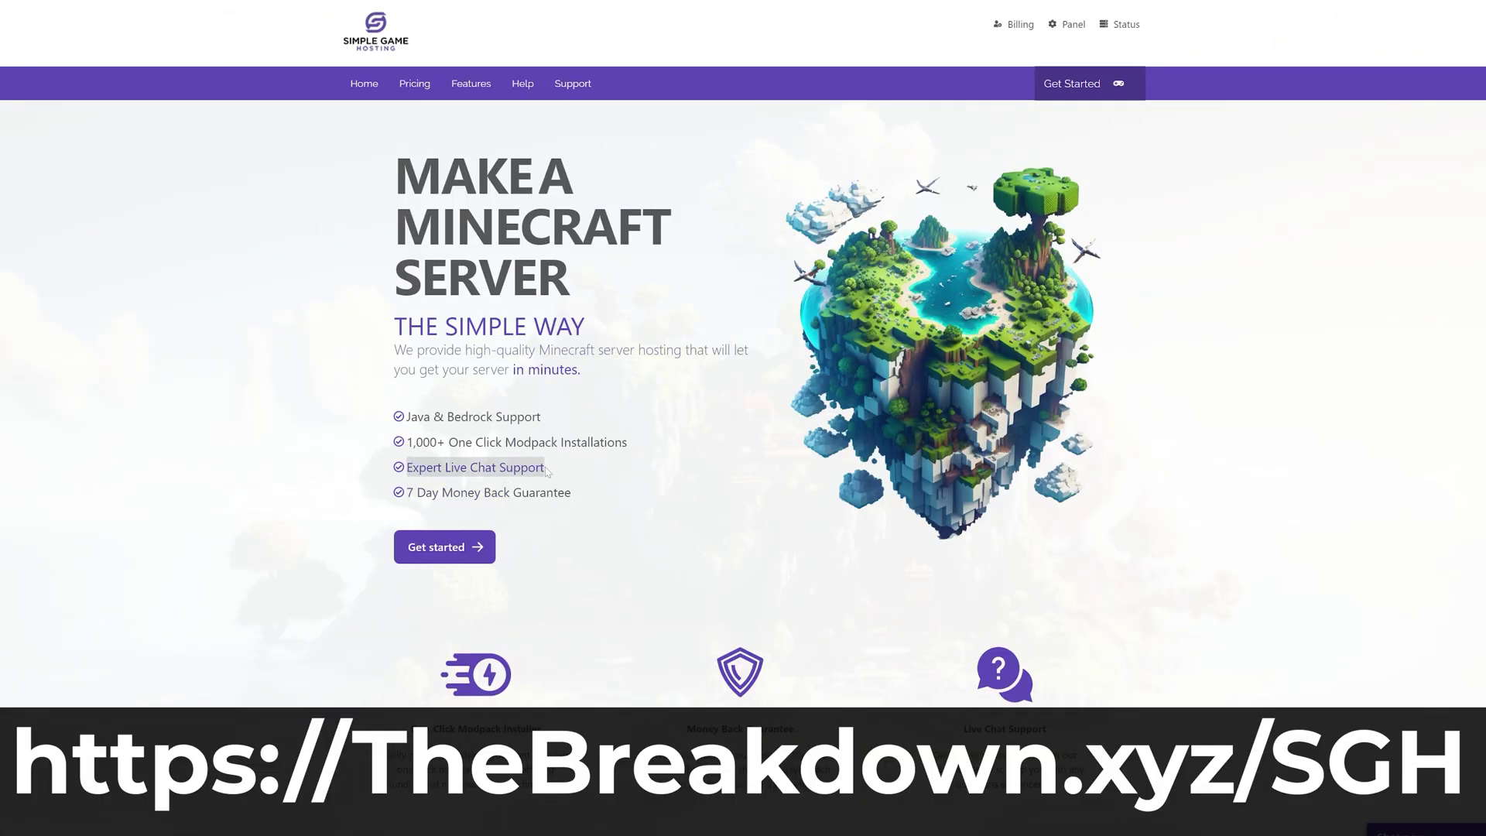
pyautogui.scroll(-4, 413, 416)
pyautogui.moveTo(412, 416); pyautogui.dragTo(555, 427)
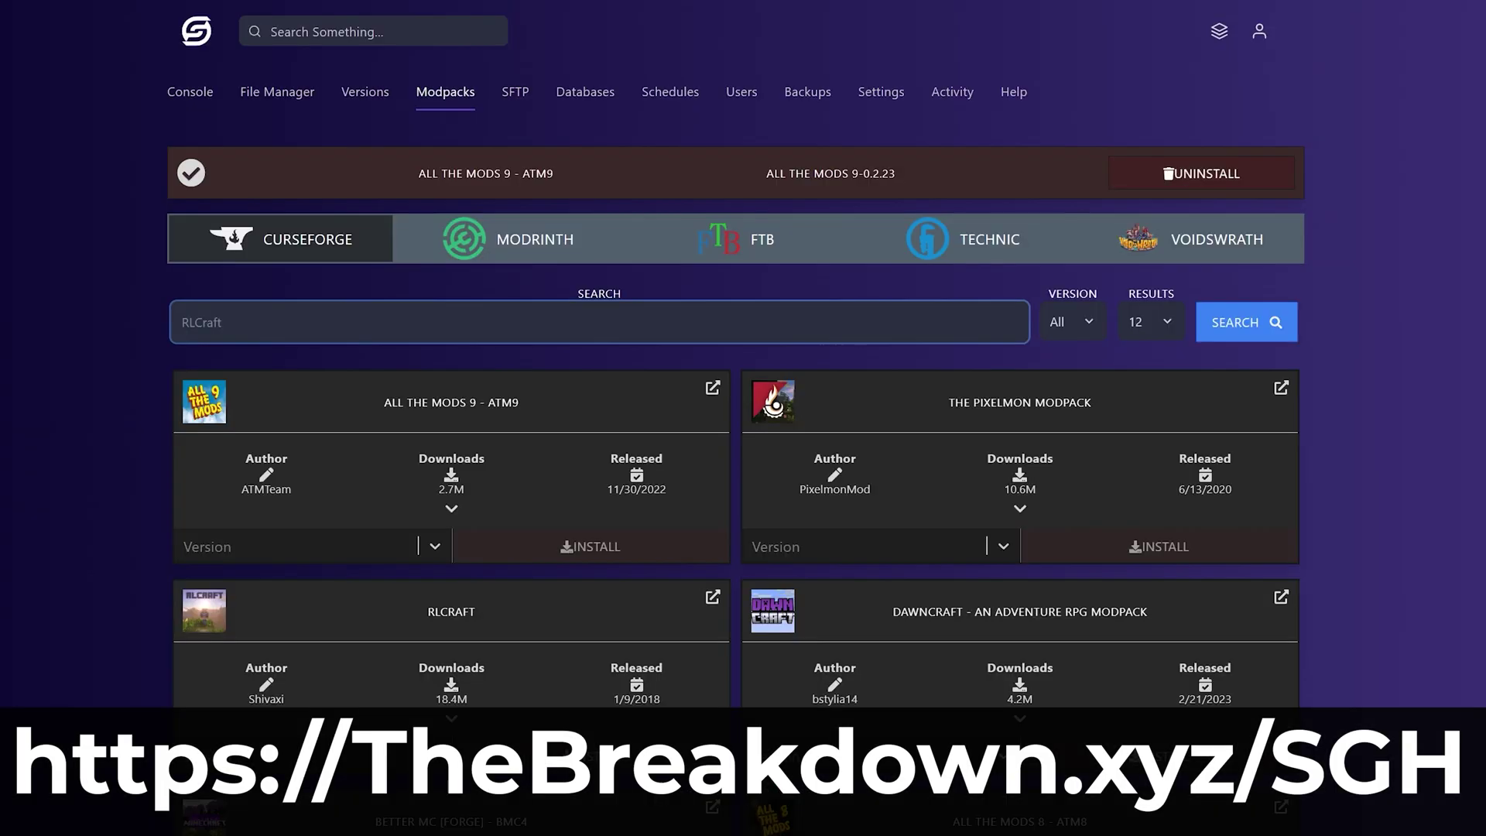
# Step: Search the server panel's CurseForge modpacks for Pixelmon
pyautogui.write('Pixelmon')
pyautogui.press('Return')
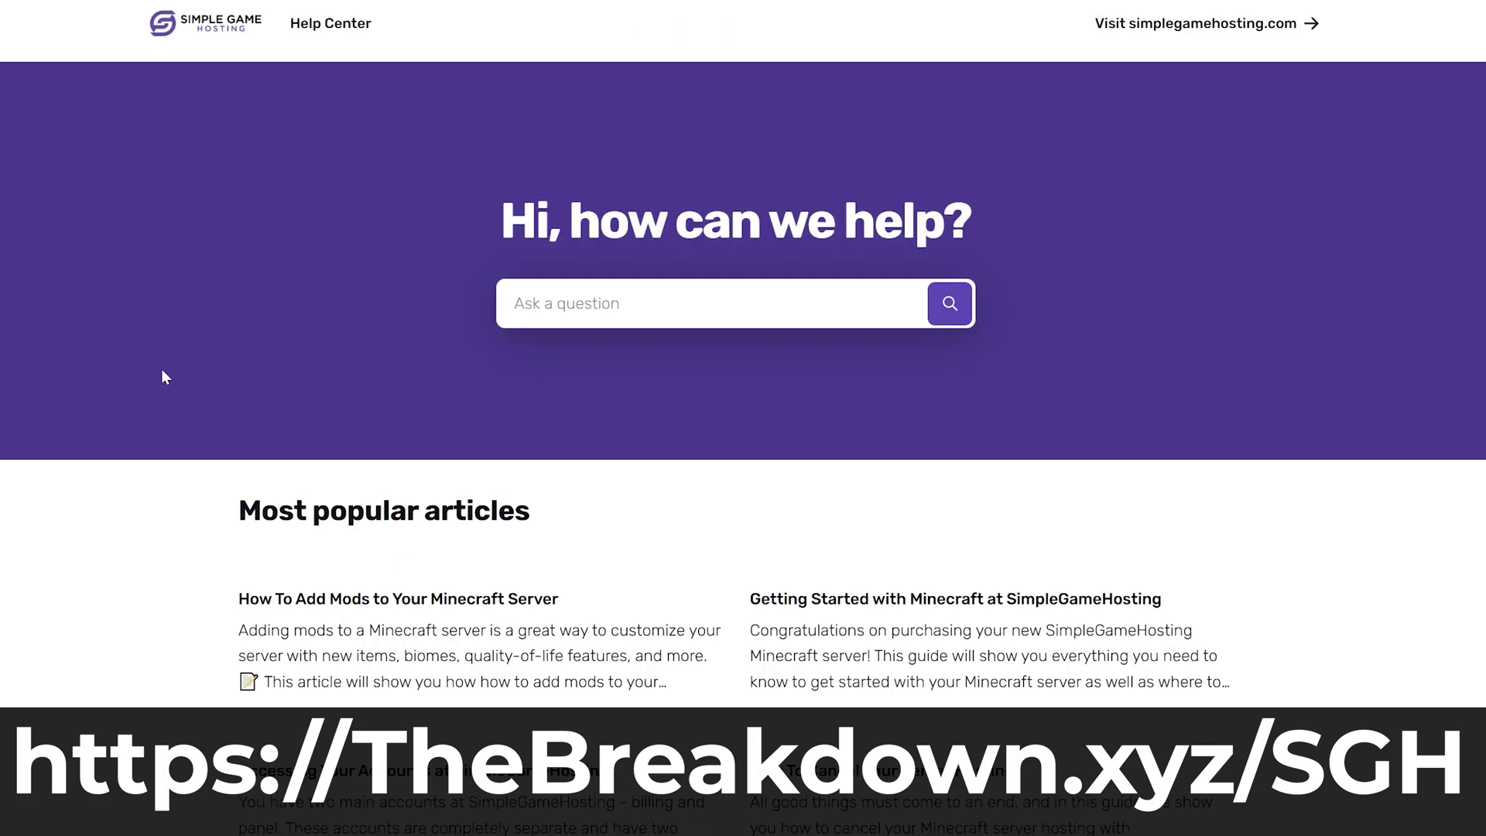
# Step: Open the help article on adding mods to a Minecraft server and read through its instructions
pyautogui.click(333, 631)
pyautogui.scroll(-5, 333, 631)
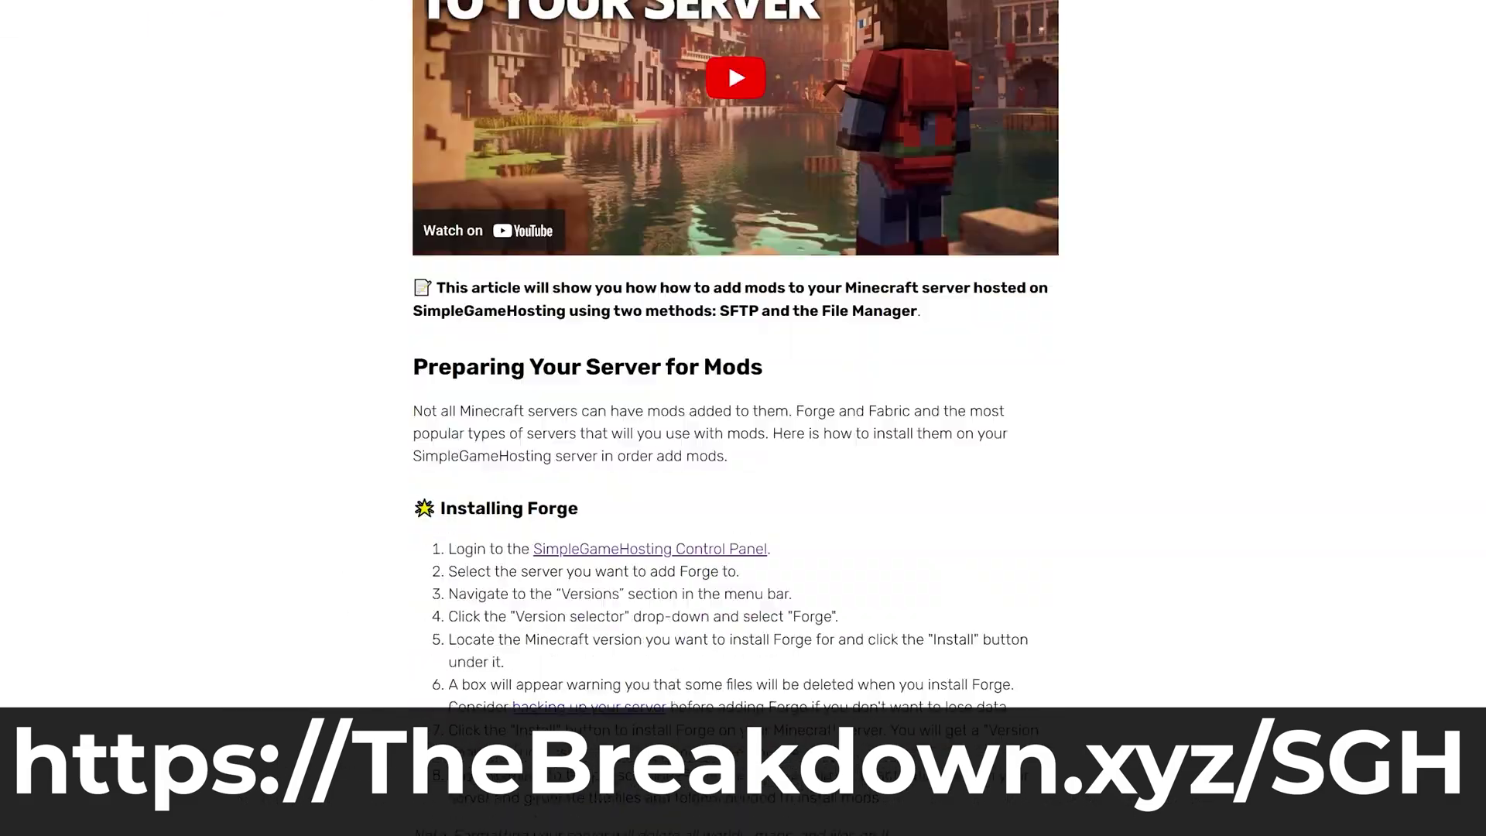
pyautogui.scroll(-20, 629, 573)
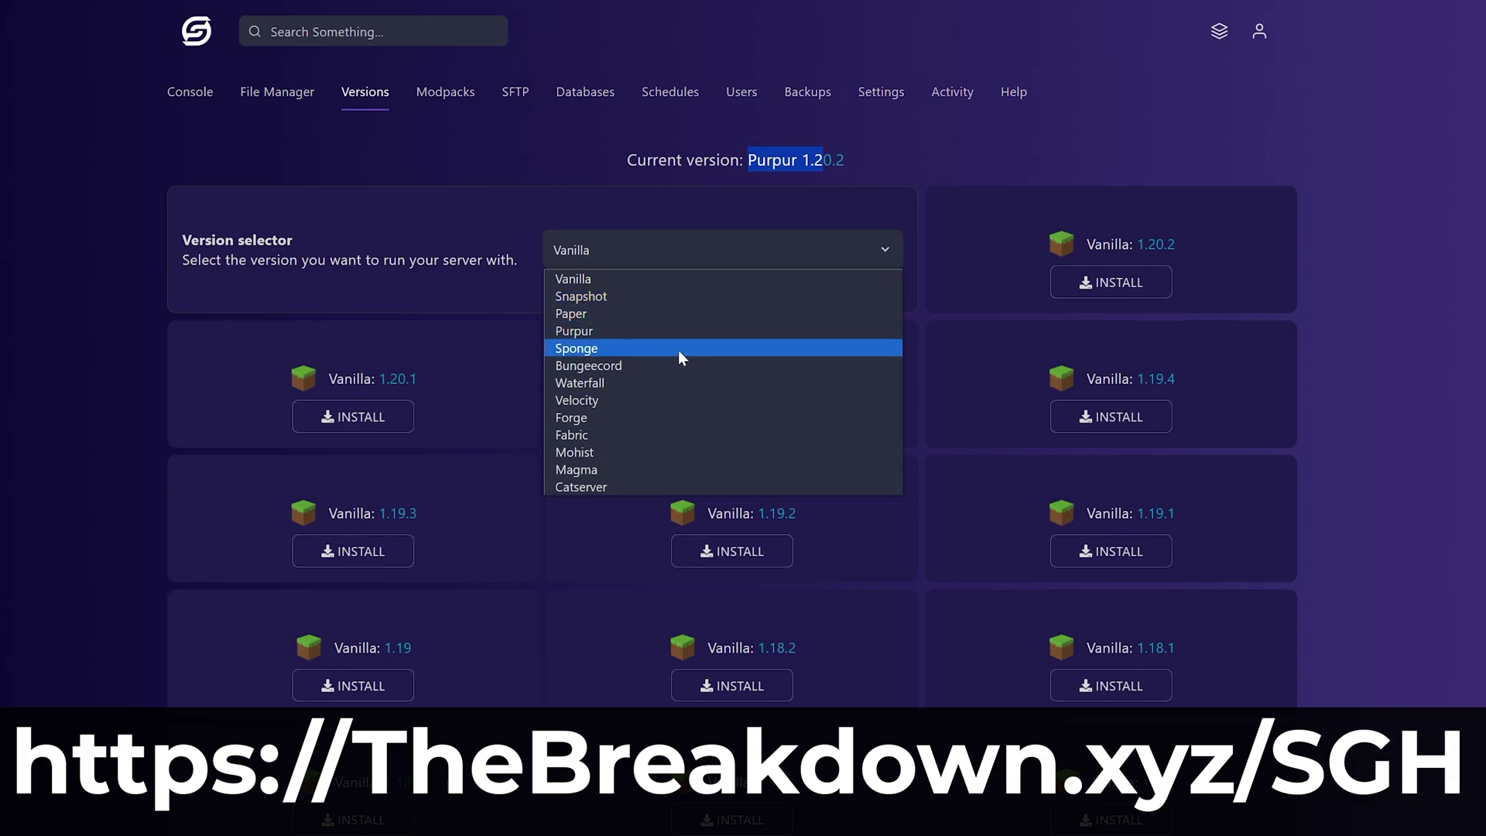
# Step: Examine the panel's selectable server types and the Java & Bedrock support on the hosting features page
pyautogui.click(580, 402)
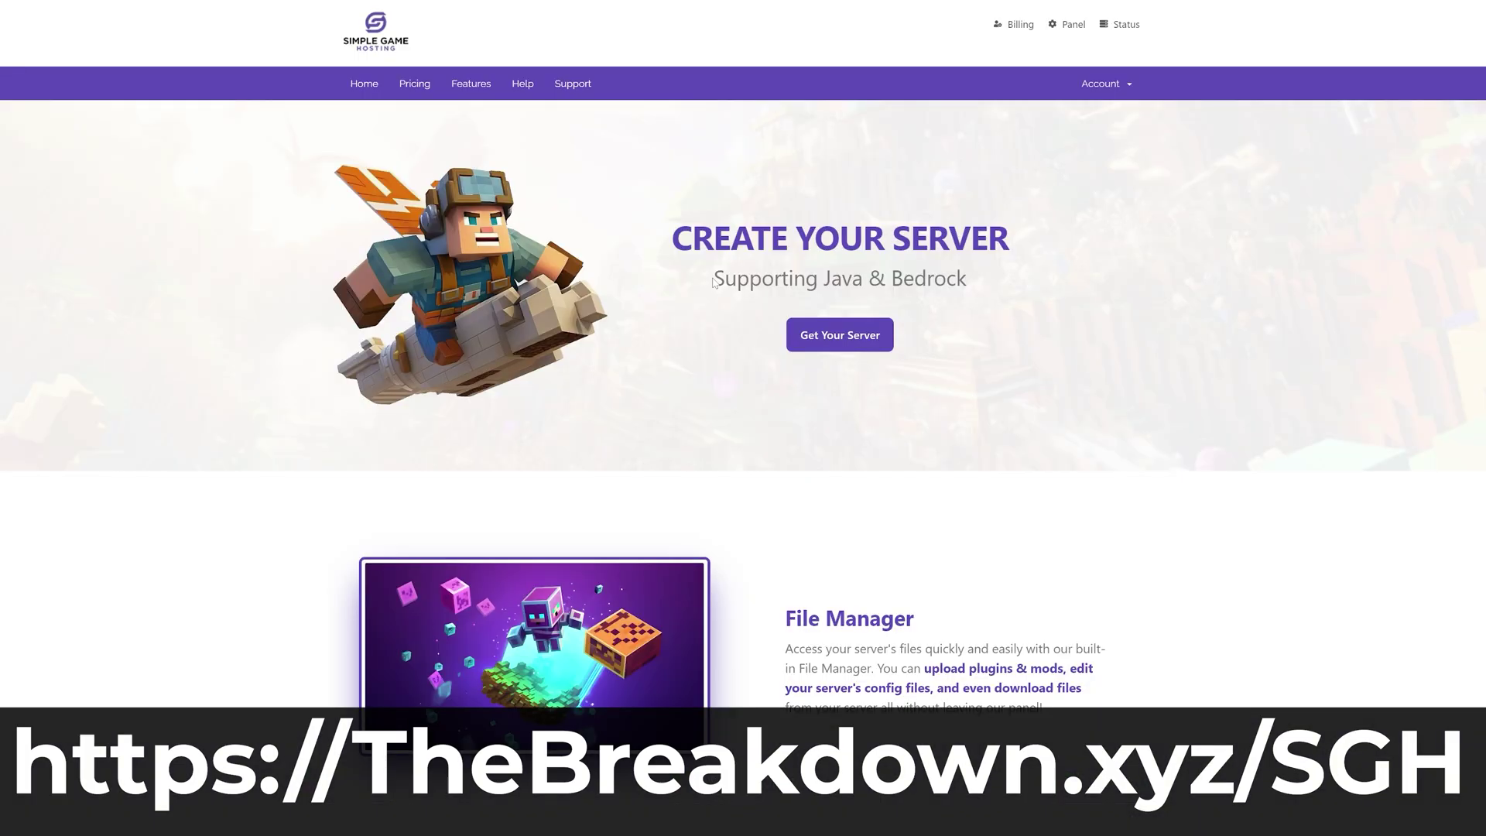
pyautogui.moveTo(710, 277); pyautogui.dragTo(977, 277)
pyautogui.scroll(-6, 743, 309)
pyautogui.moveTo(737, 161); pyautogui.dragTo(388, 161)
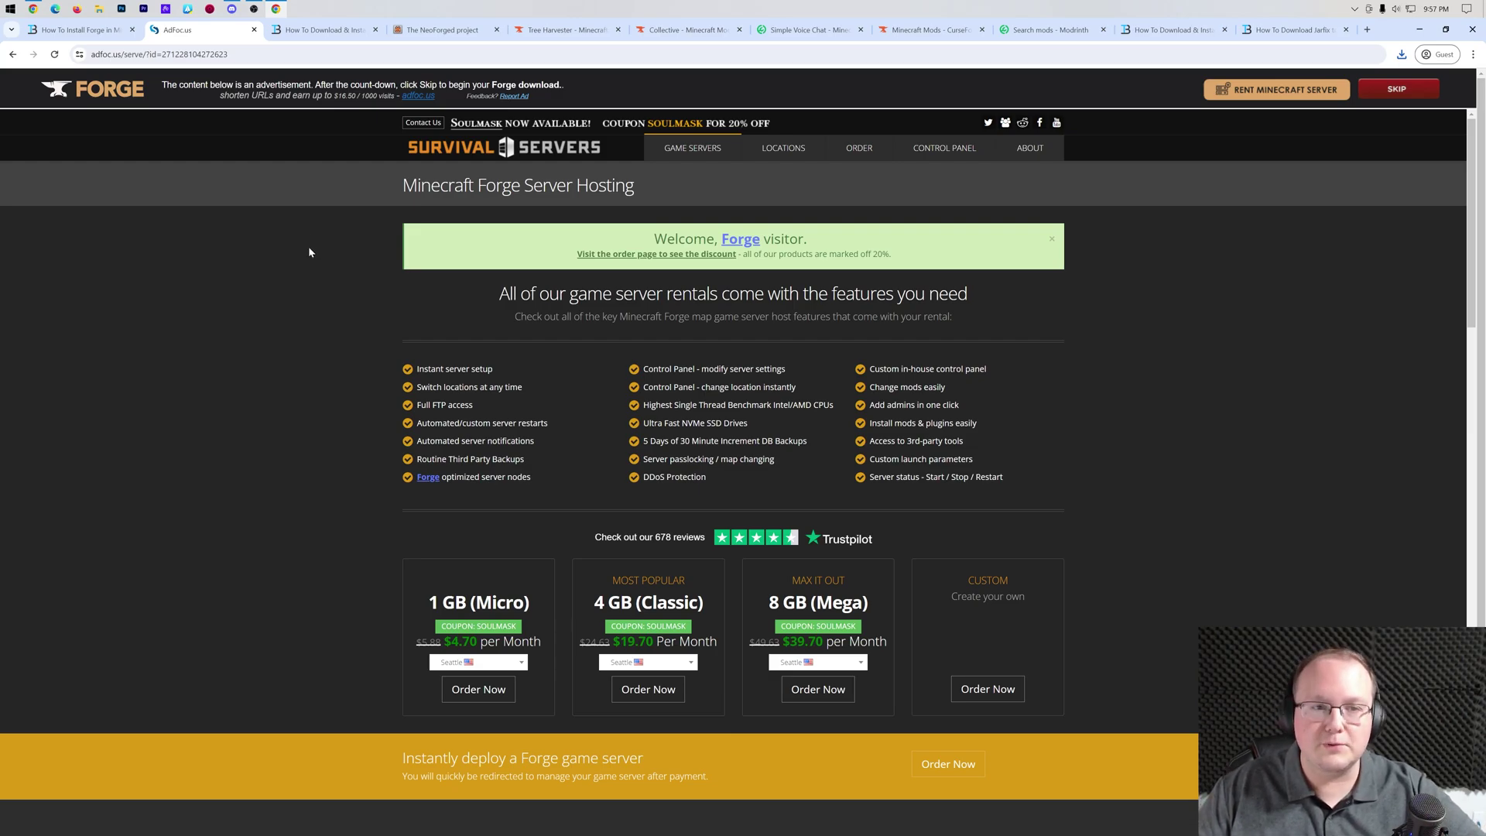
# Step: View the Fabric installation guide, and browse the unfiltered Minecraft mods list on CurseForge
pyautogui.click(313, 30)
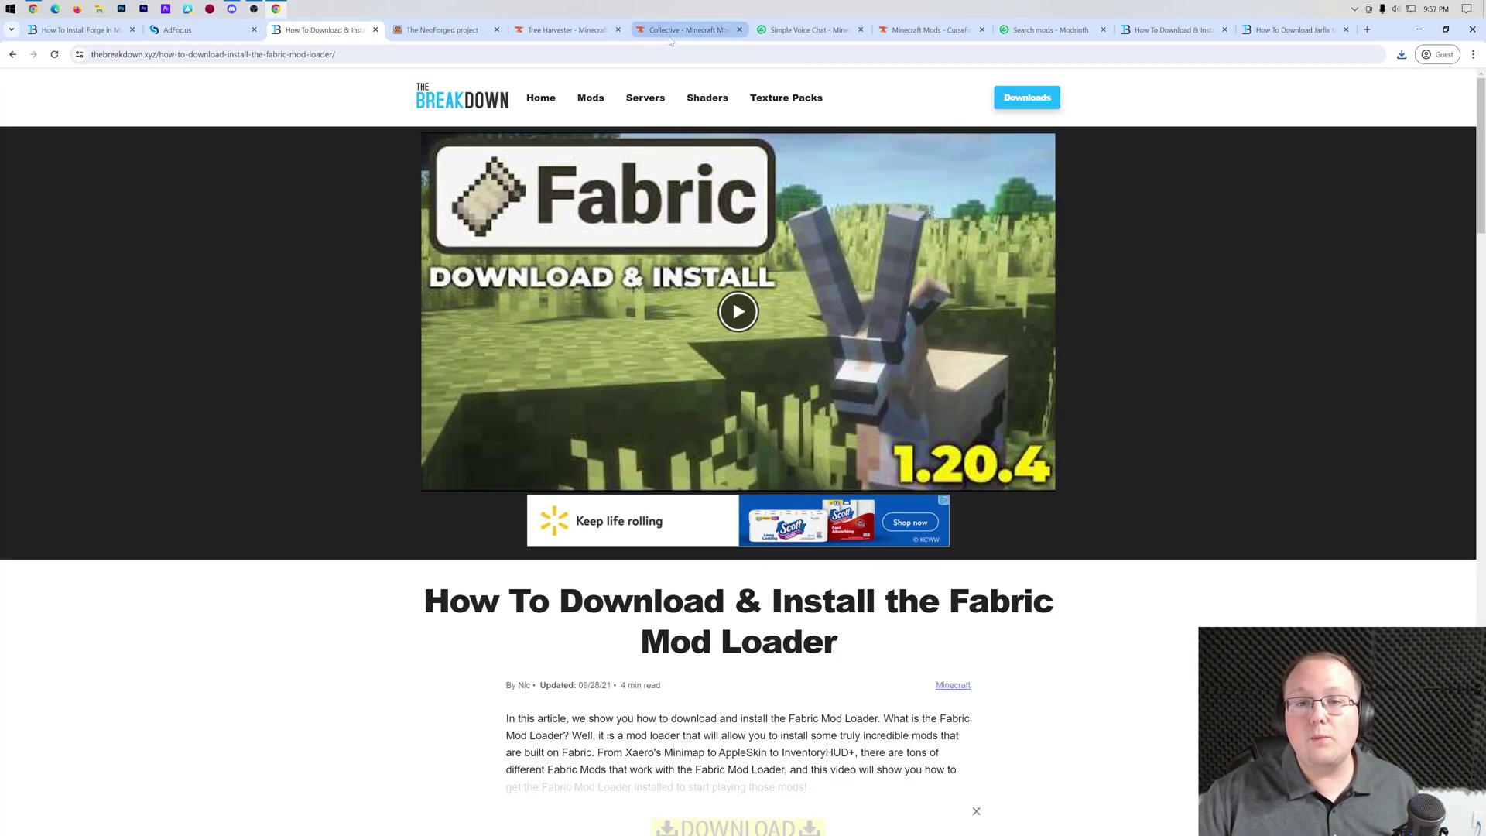
pyautogui.click(933, 29)
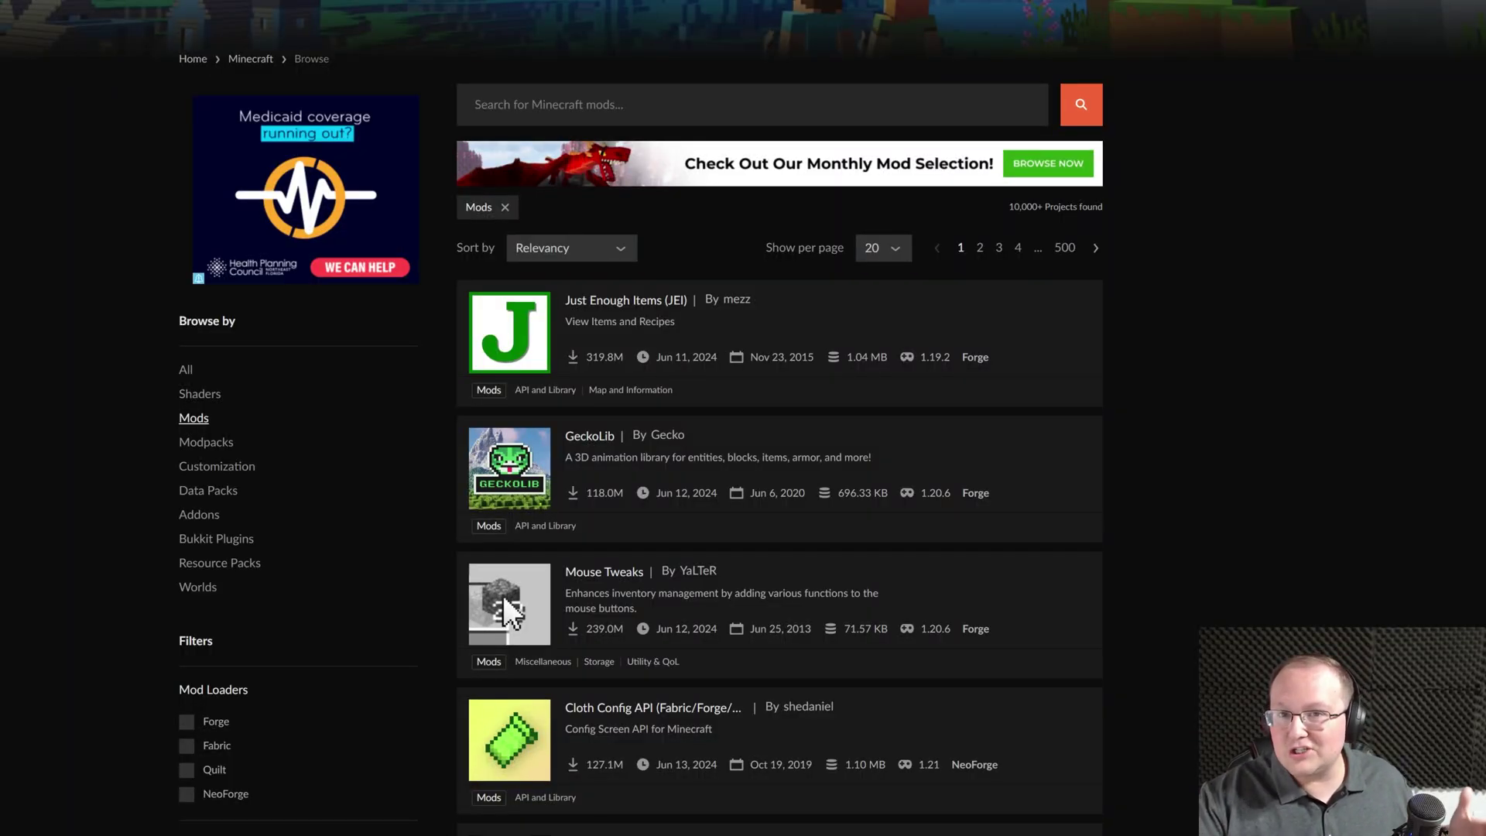
pyautogui.scroll(-9, 1011, 243)
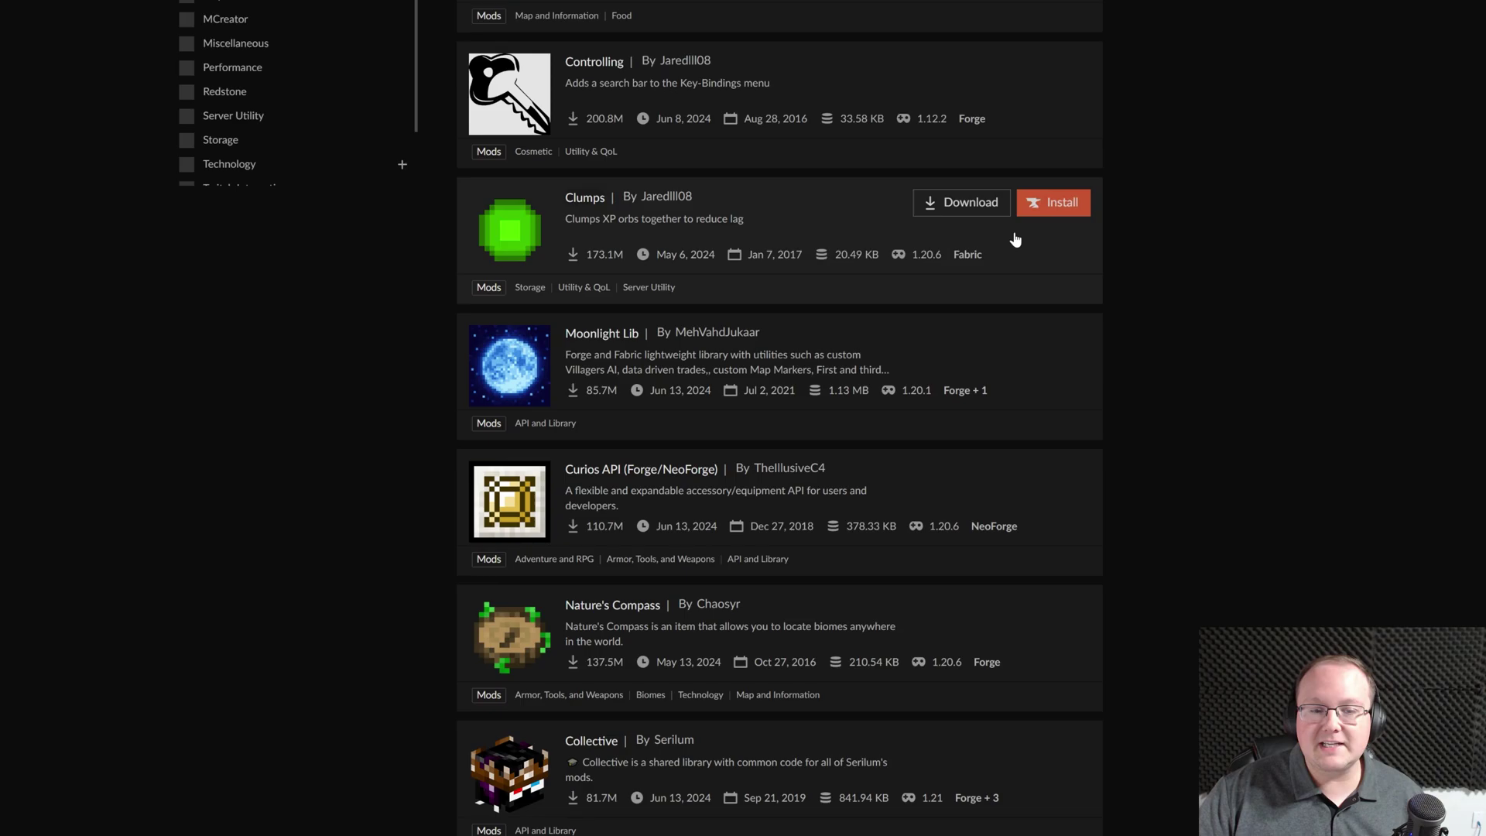
pyautogui.scroll(1, 948, 169)
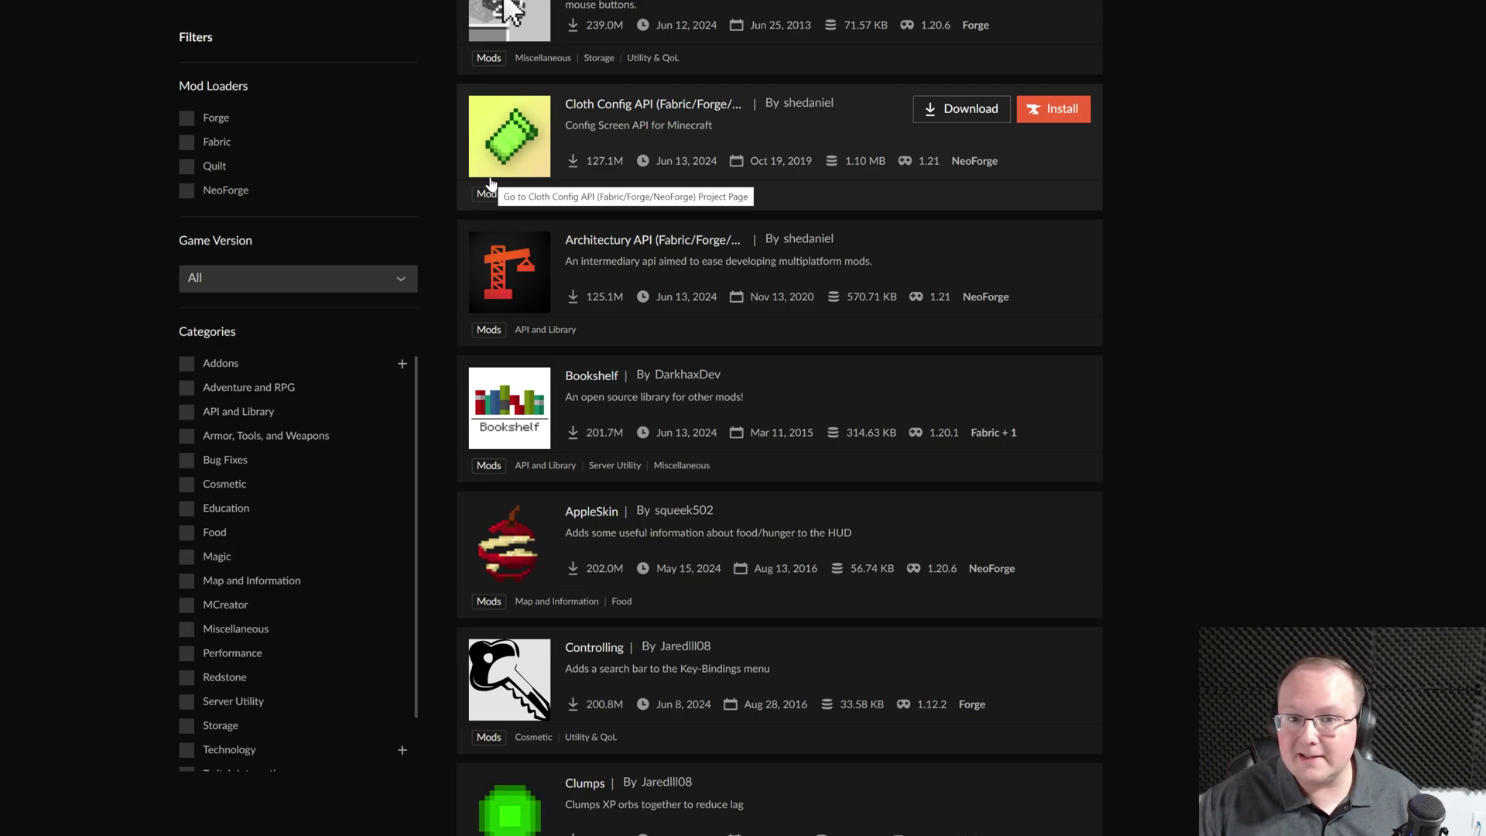
# Step: Filter the CurseForge mods list to the Forge mod loader and game version 1.21, and look through the matching mods
pyautogui.click(279, 122)
pyautogui.click(248, 269)
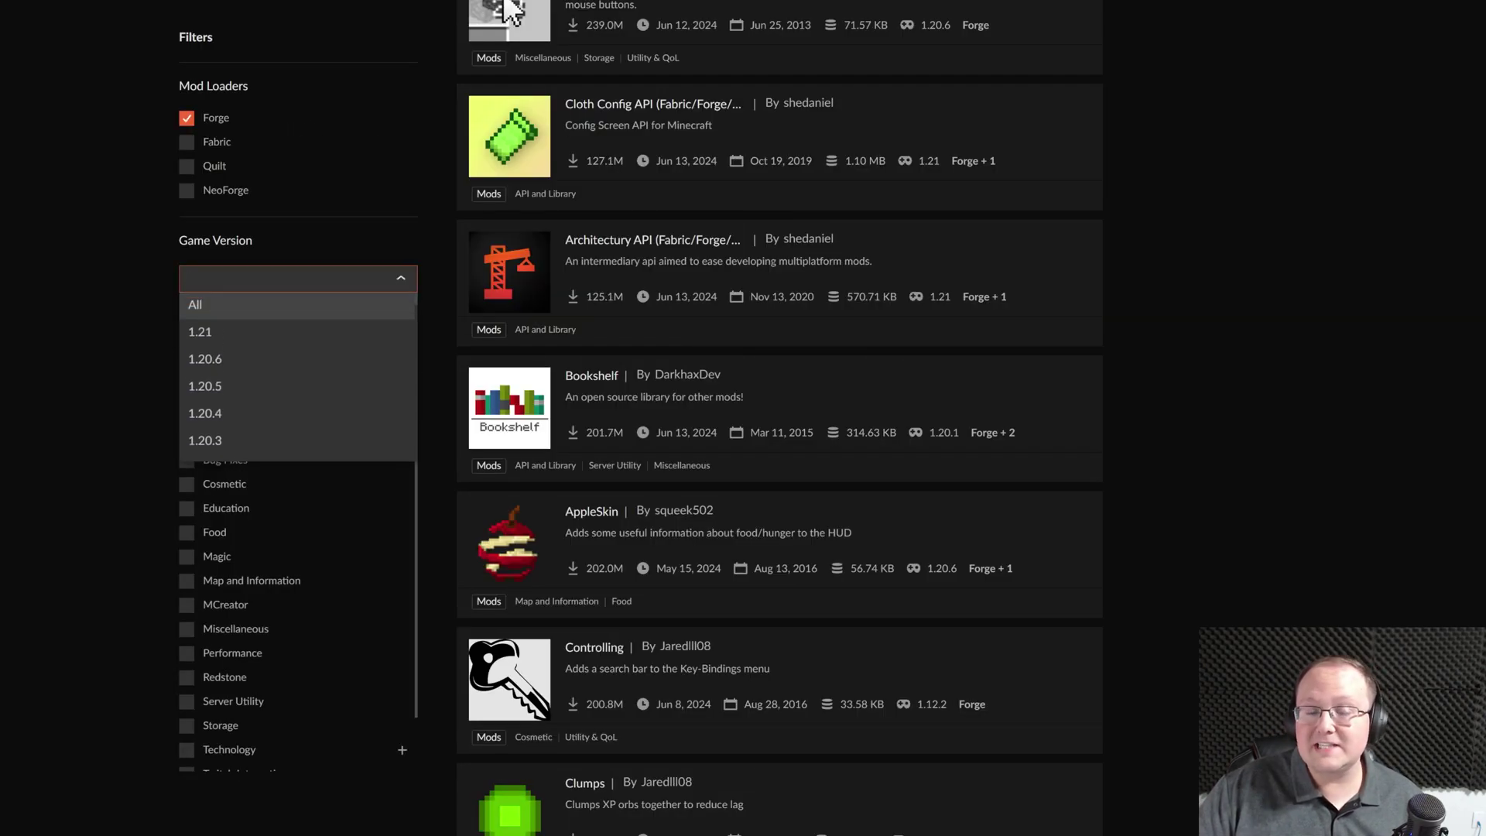
pyautogui.click(269, 333)
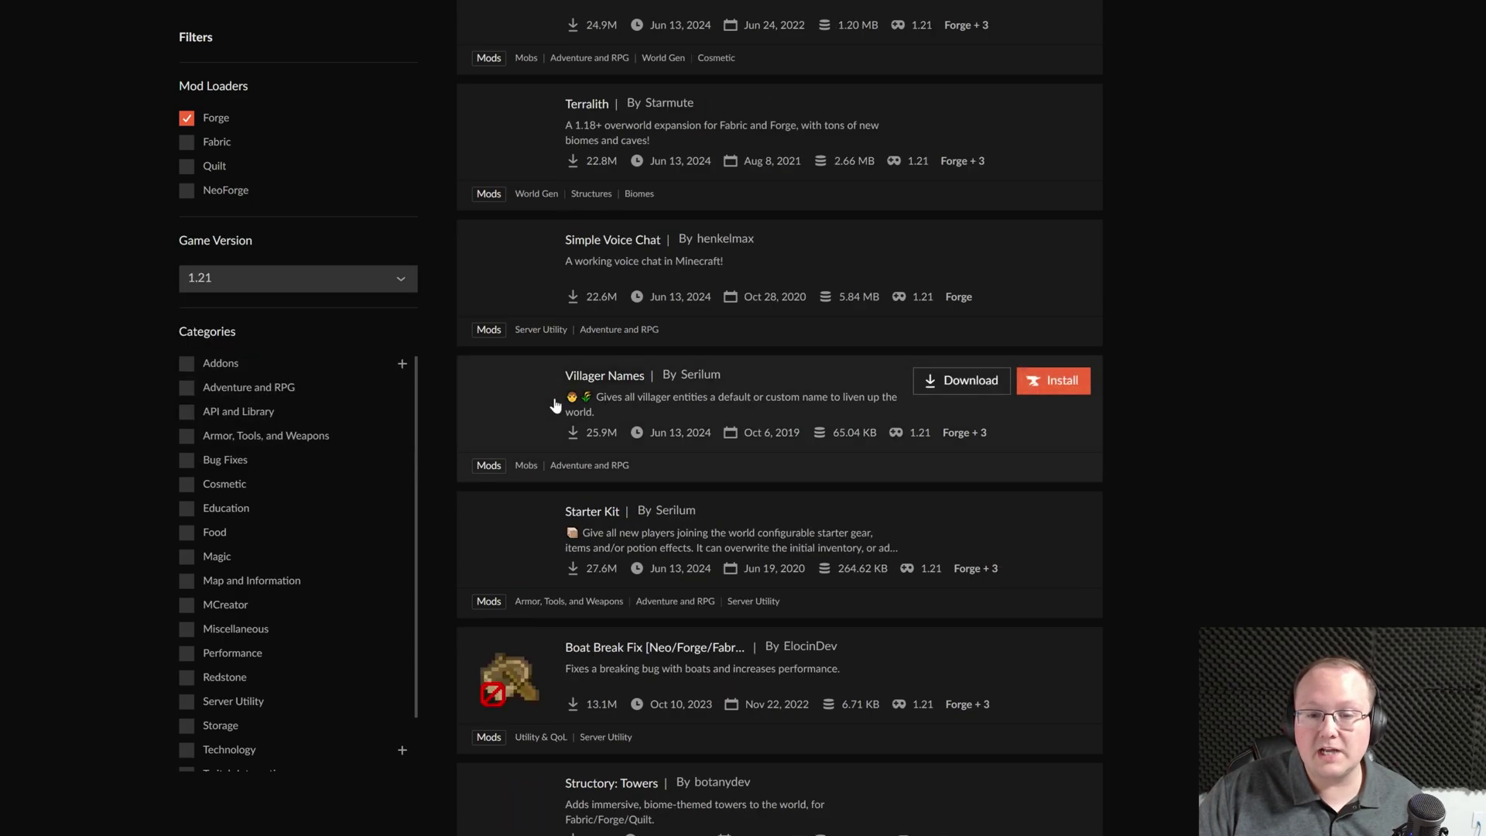
pyautogui.scroll(4, 673, 162)
pyautogui.scroll(-5, 673, 422)
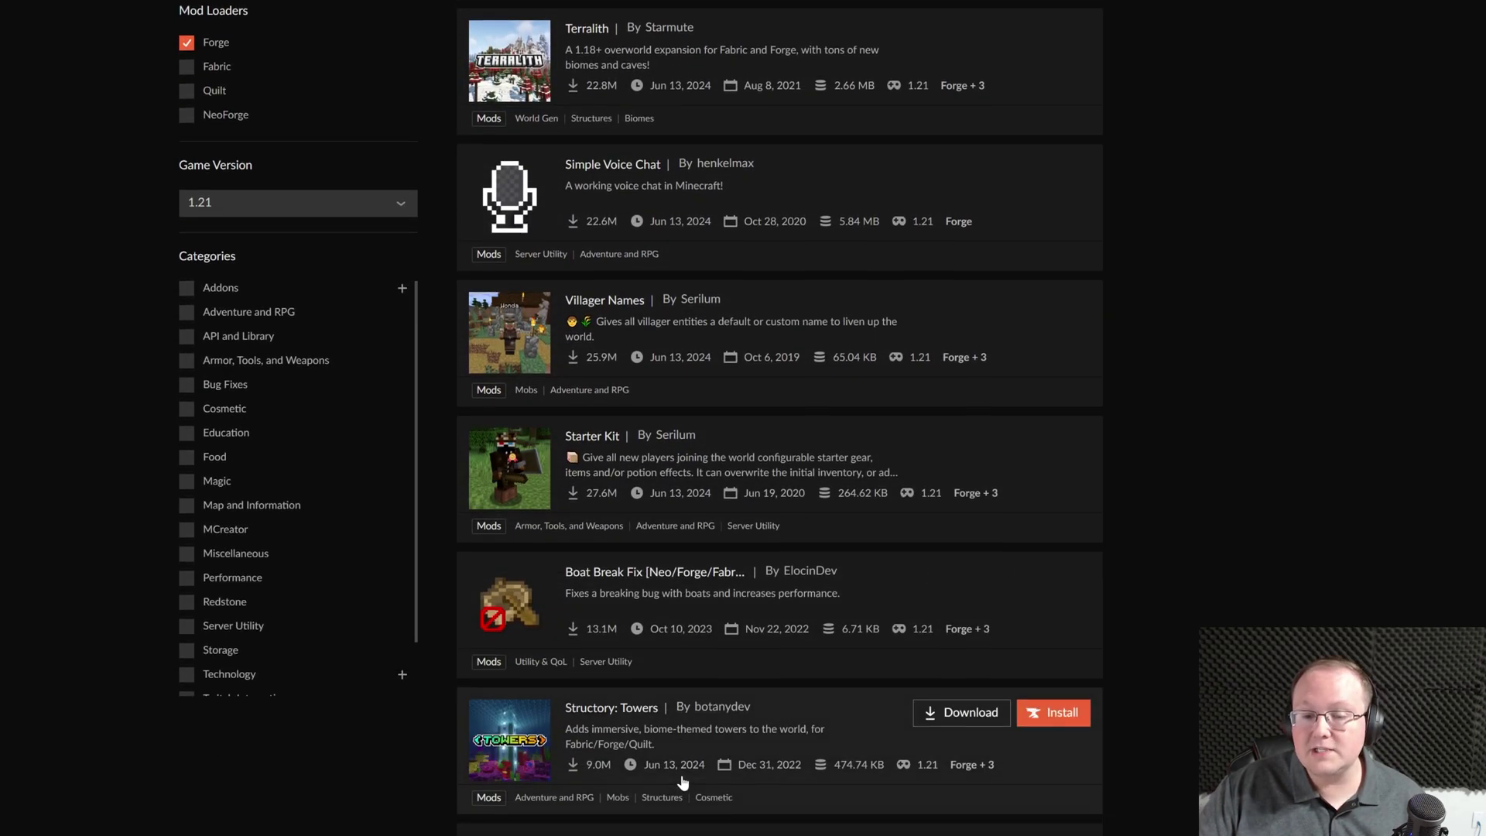
pyautogui.scroll(6, 758, 496)
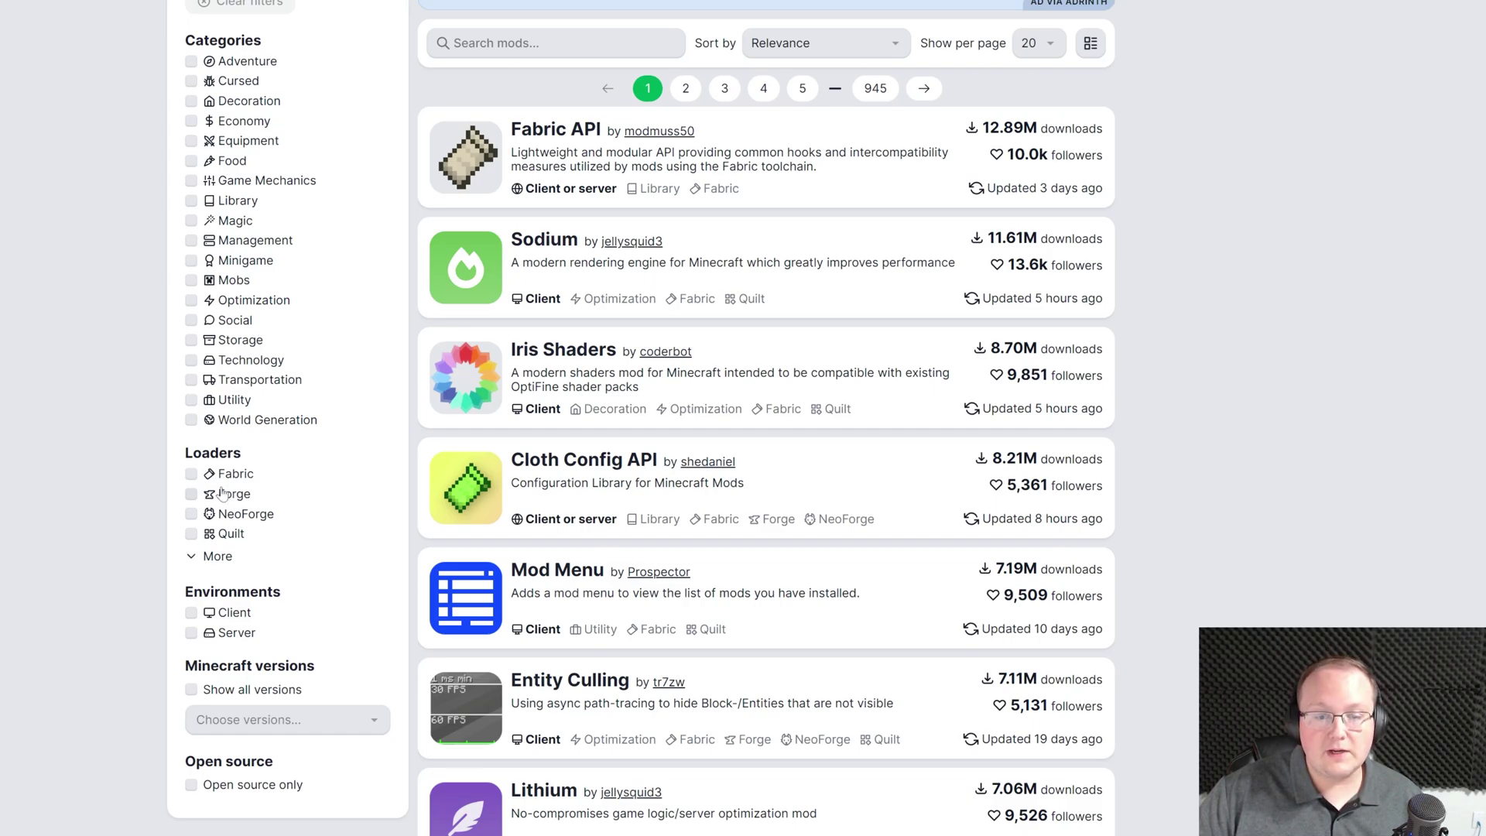
# Step: Filter the Modrinth mods list to the Forge loader and Minecraft version 1.21, and look through the matching mods
pyautogui.click(191, 494)
pyautogui.click(243, 719)
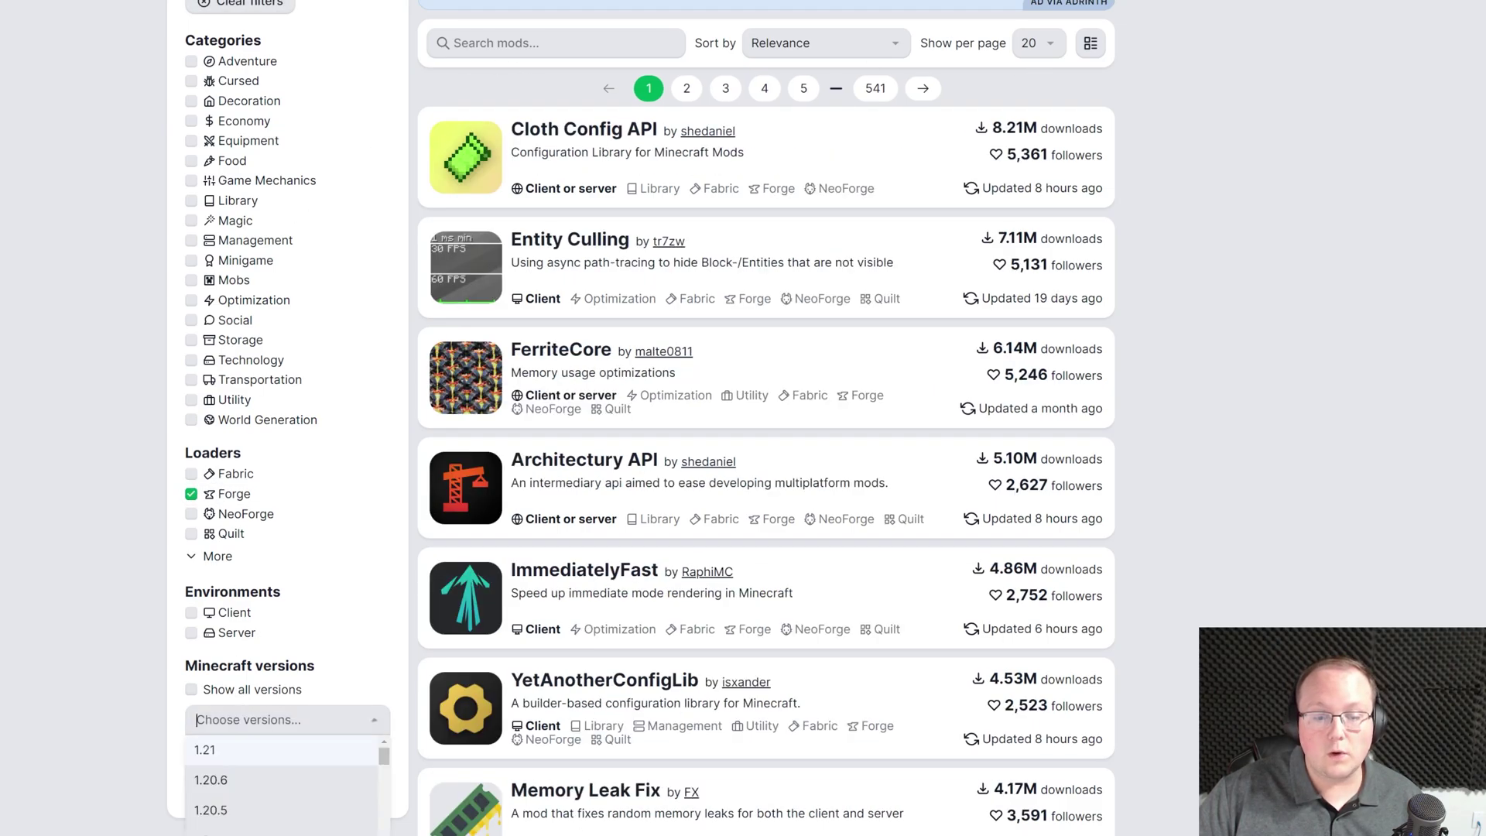
pyautogui.click(234, 751)
pyautogui.scroll(-4, 738, 473)
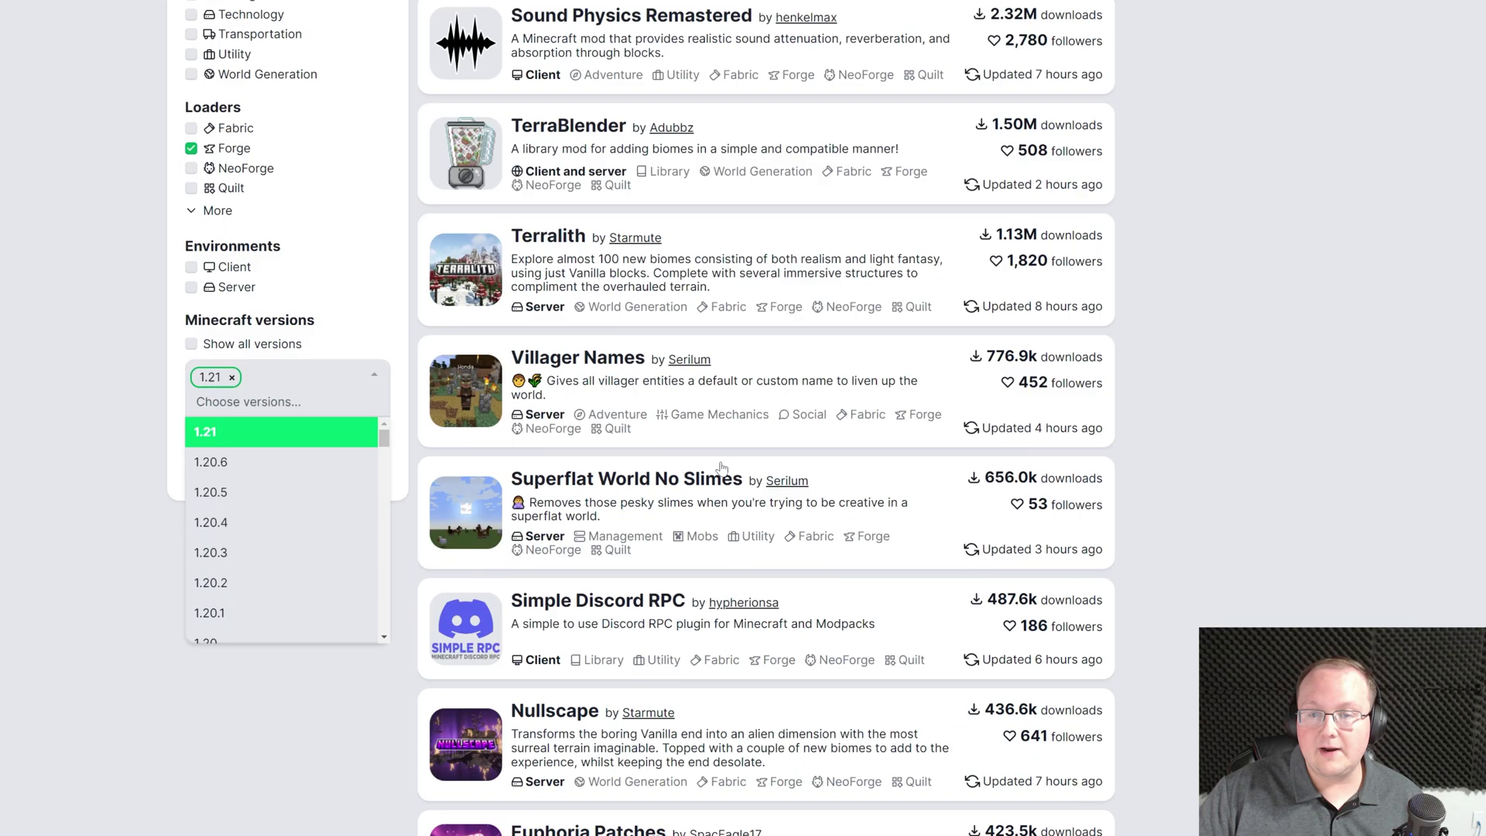
pyautogui.scroll(5, 739, 472)
pyautogui.scroll(-3, 738, 473)
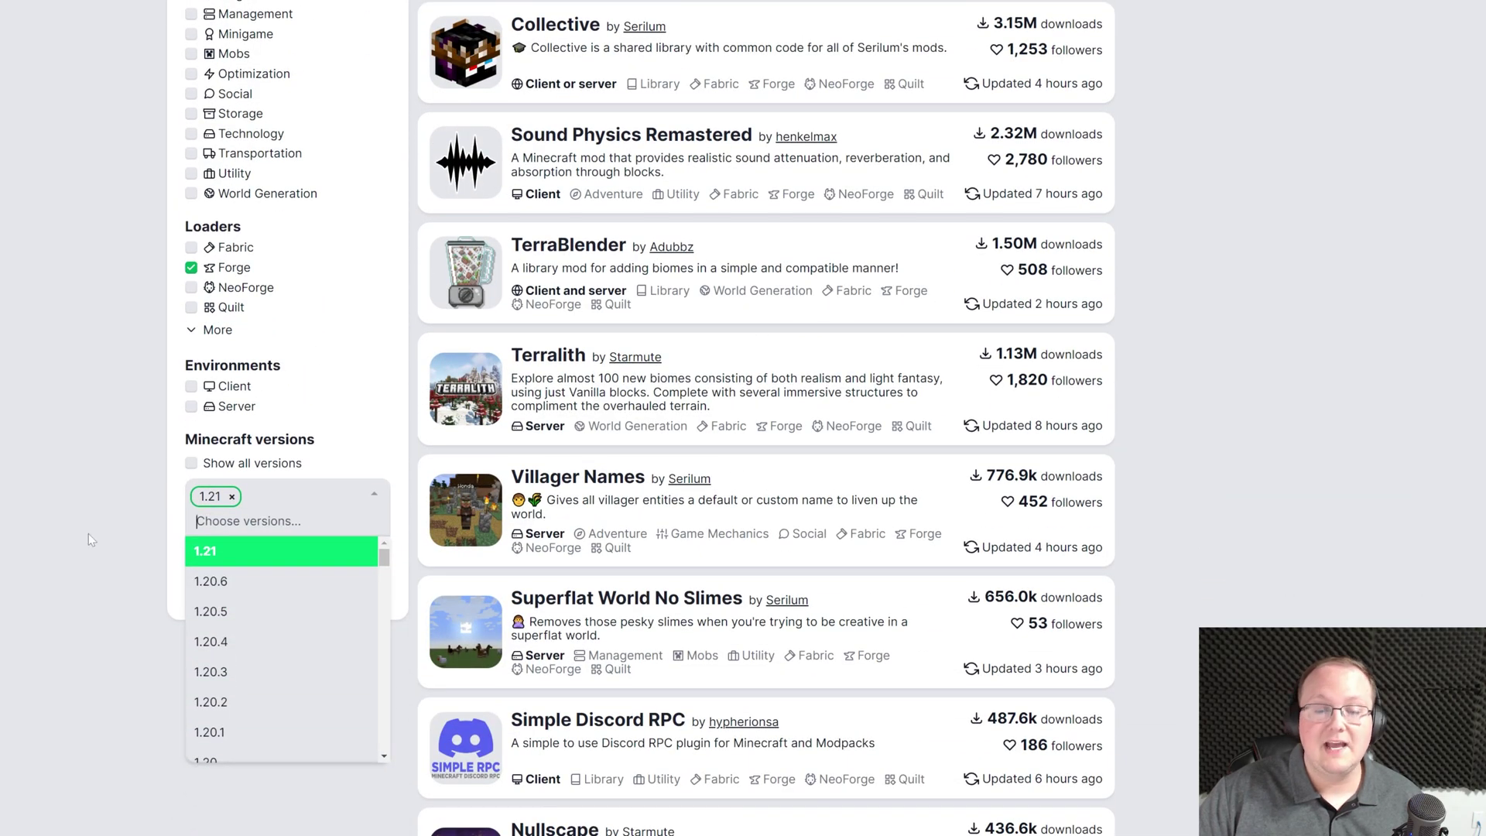
# Step: Clear the Forge loader filter on Modrinth and try the Fabric and NeoForge filters one at a time
pyautogui.click(178, 418)
pyautogui.click(191, 267)
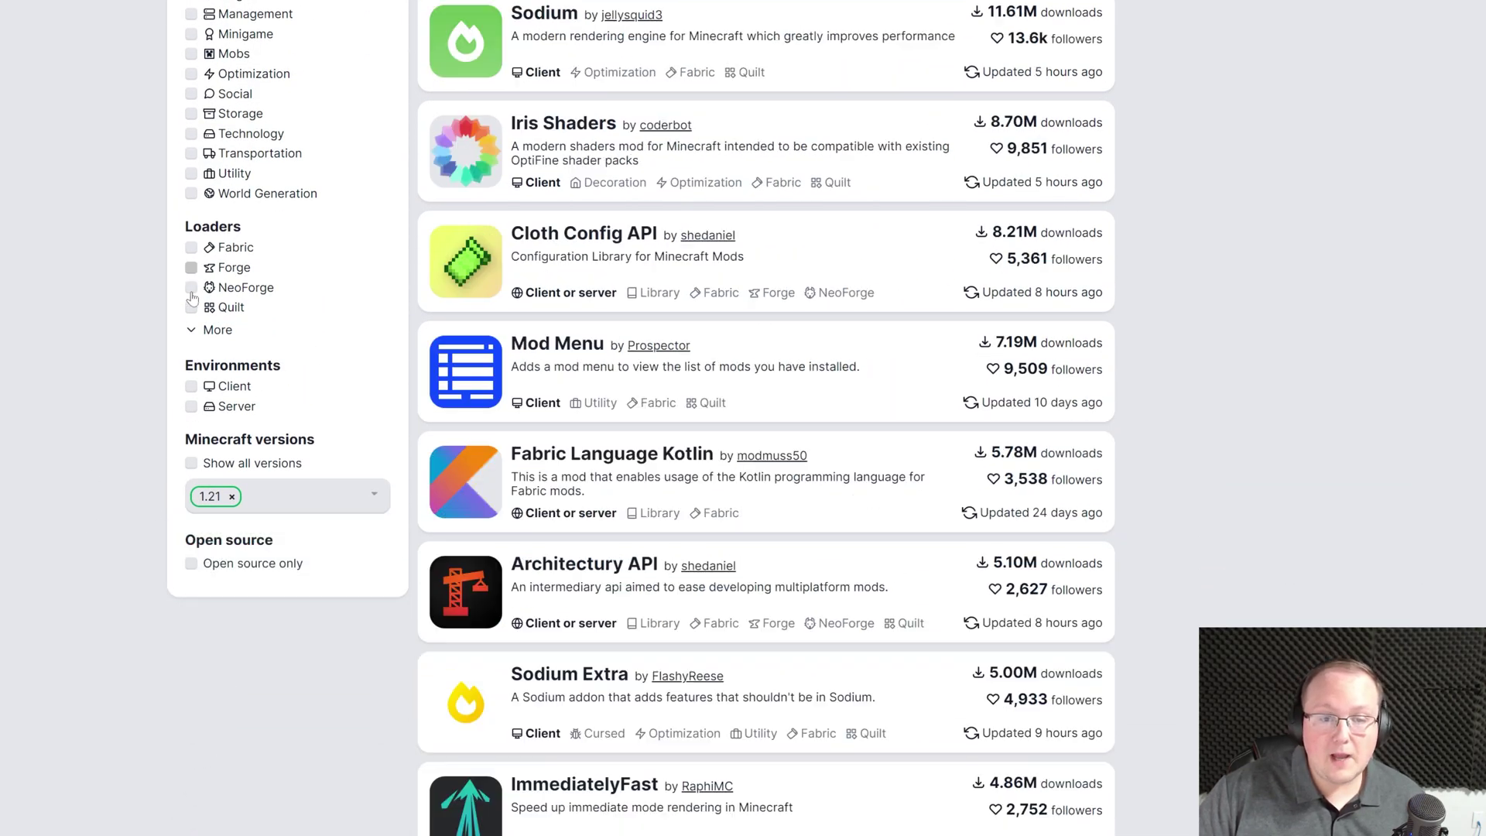
pyautogui.click(191, 249)
pyautogui.click(191, 248)
pyautogui.click(191, 287)
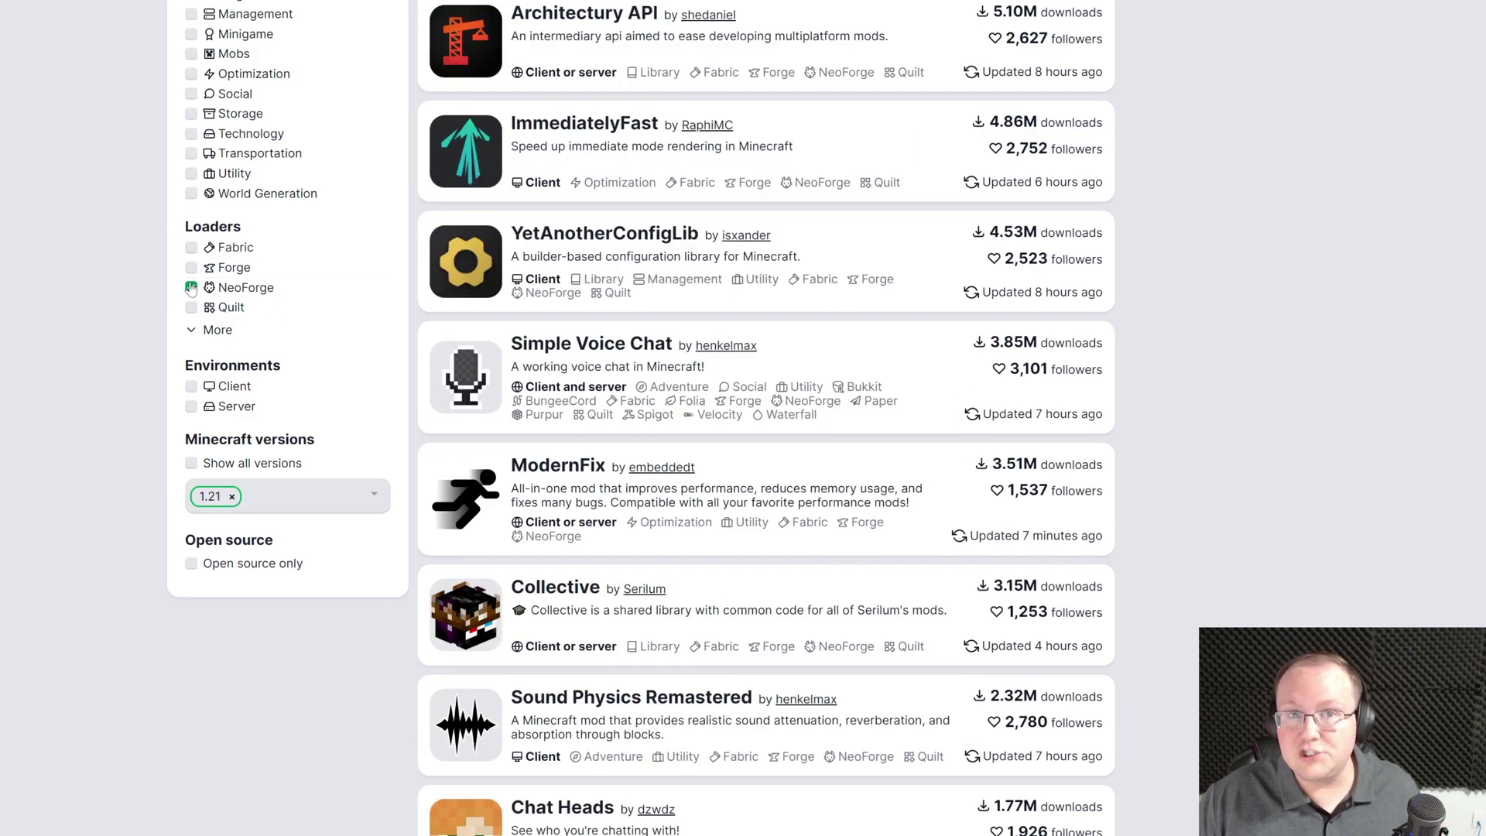
pyautogui.click(192, 288)
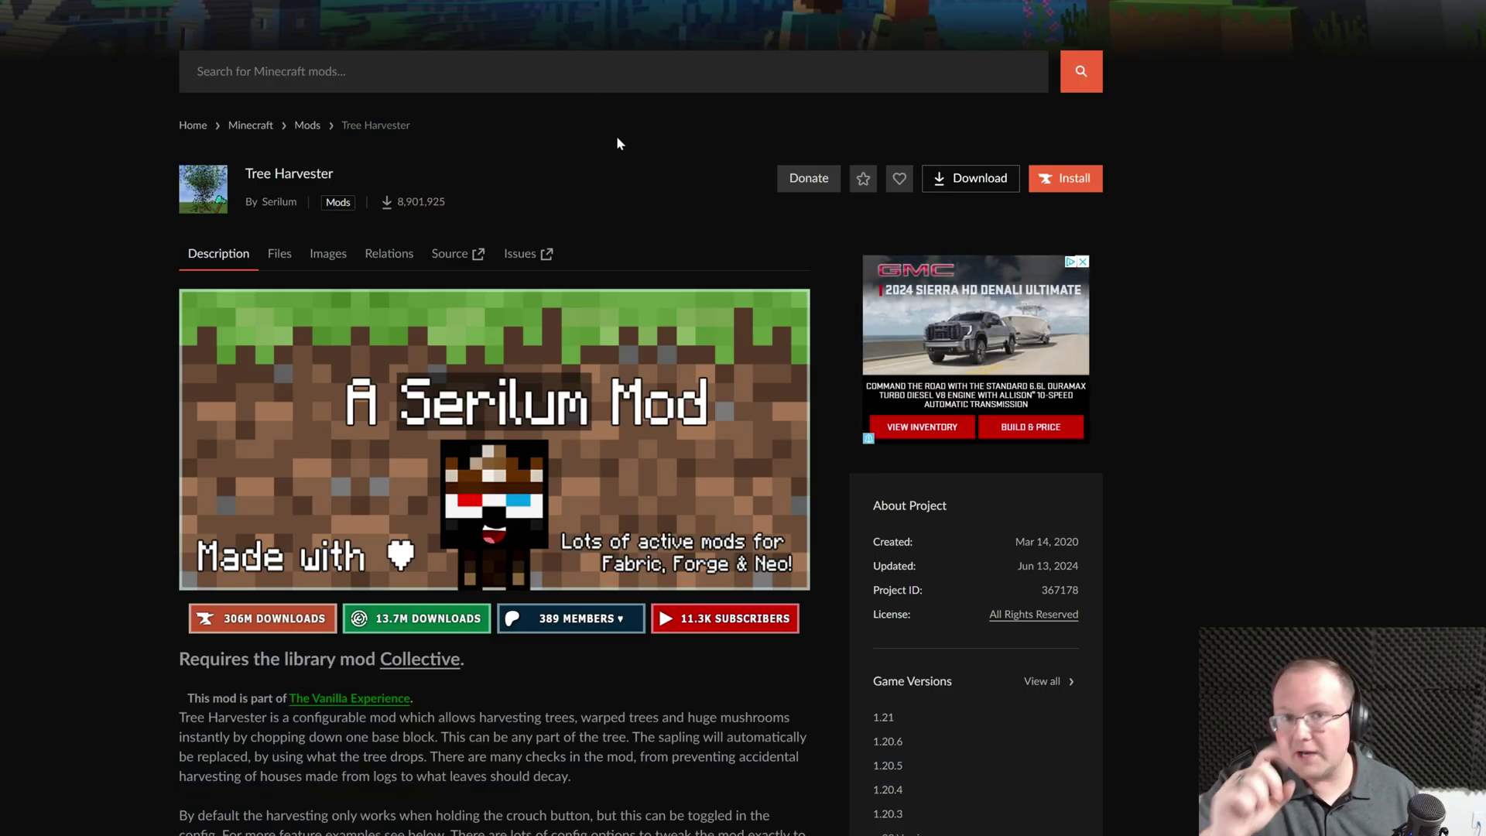
# Step: Review the Tree Harvester description on CurseForge, checking its note about the required Collective library mod
pyautogui.scroll(-5, 513, 347)
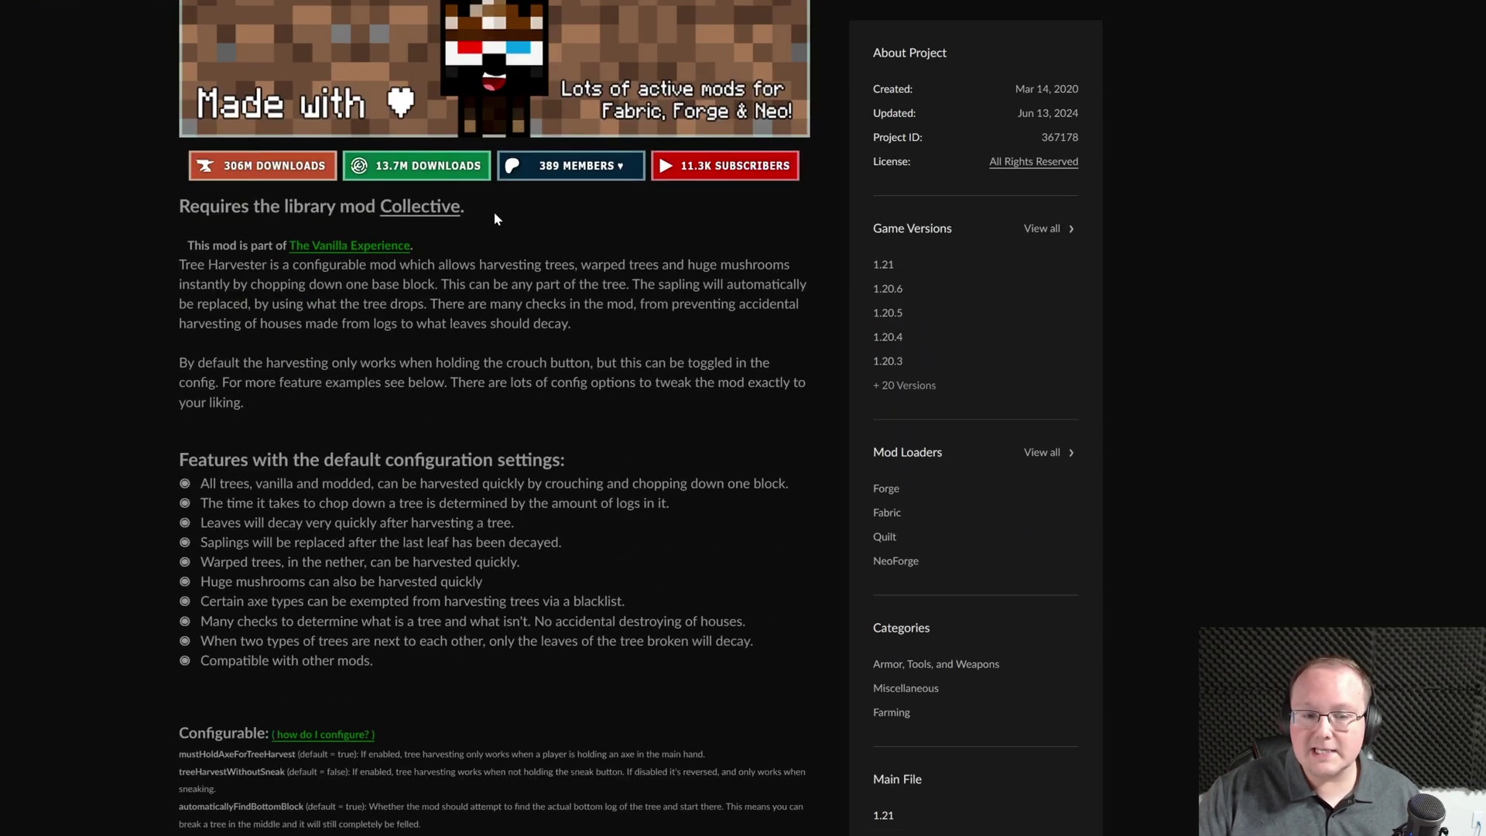
pyautogui.moveTo(495, 214); pyautogui.dragTo(171, 211)
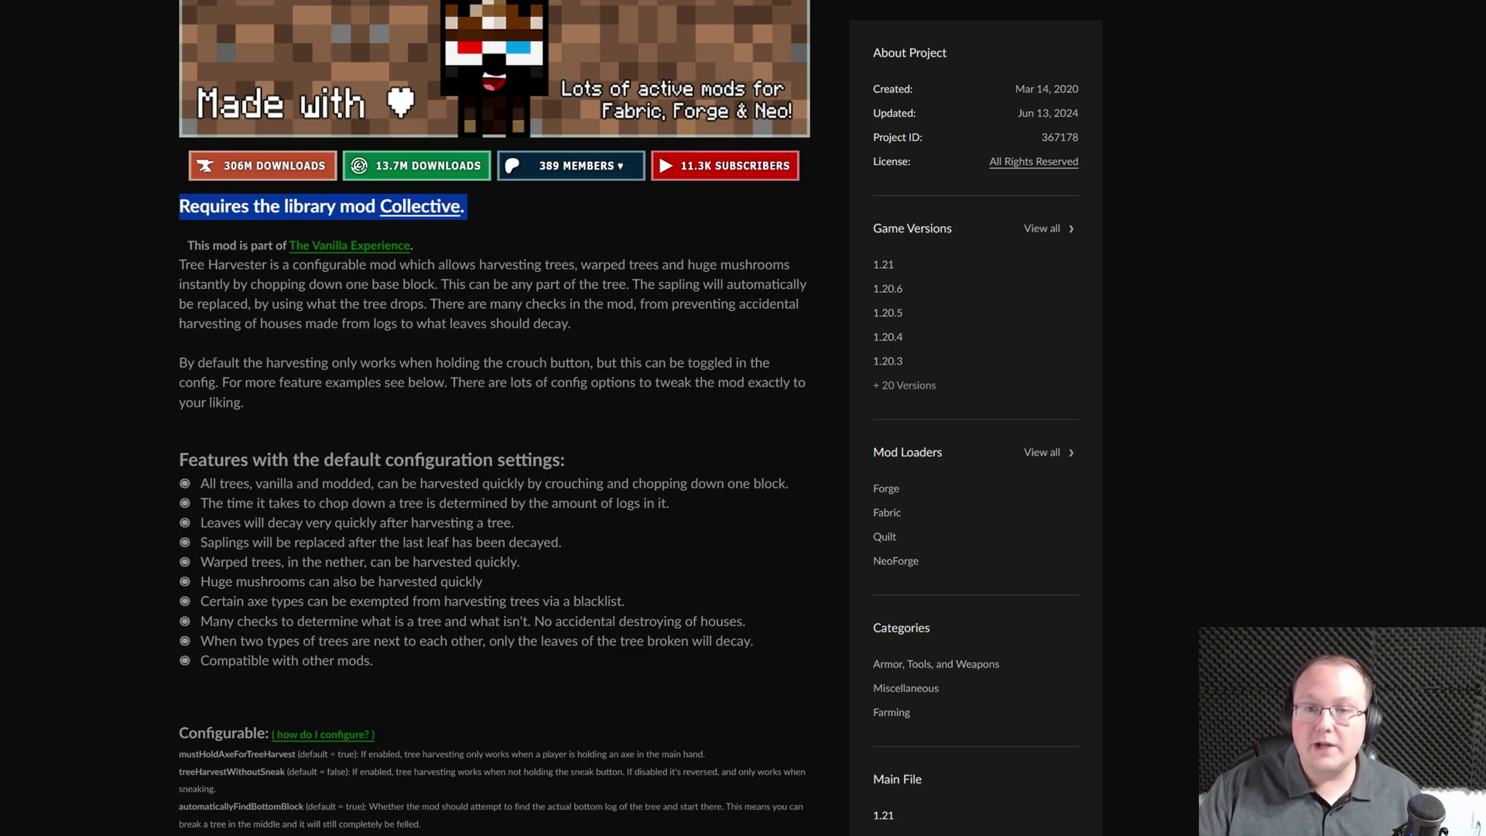
pyautogui.click(444, 222)
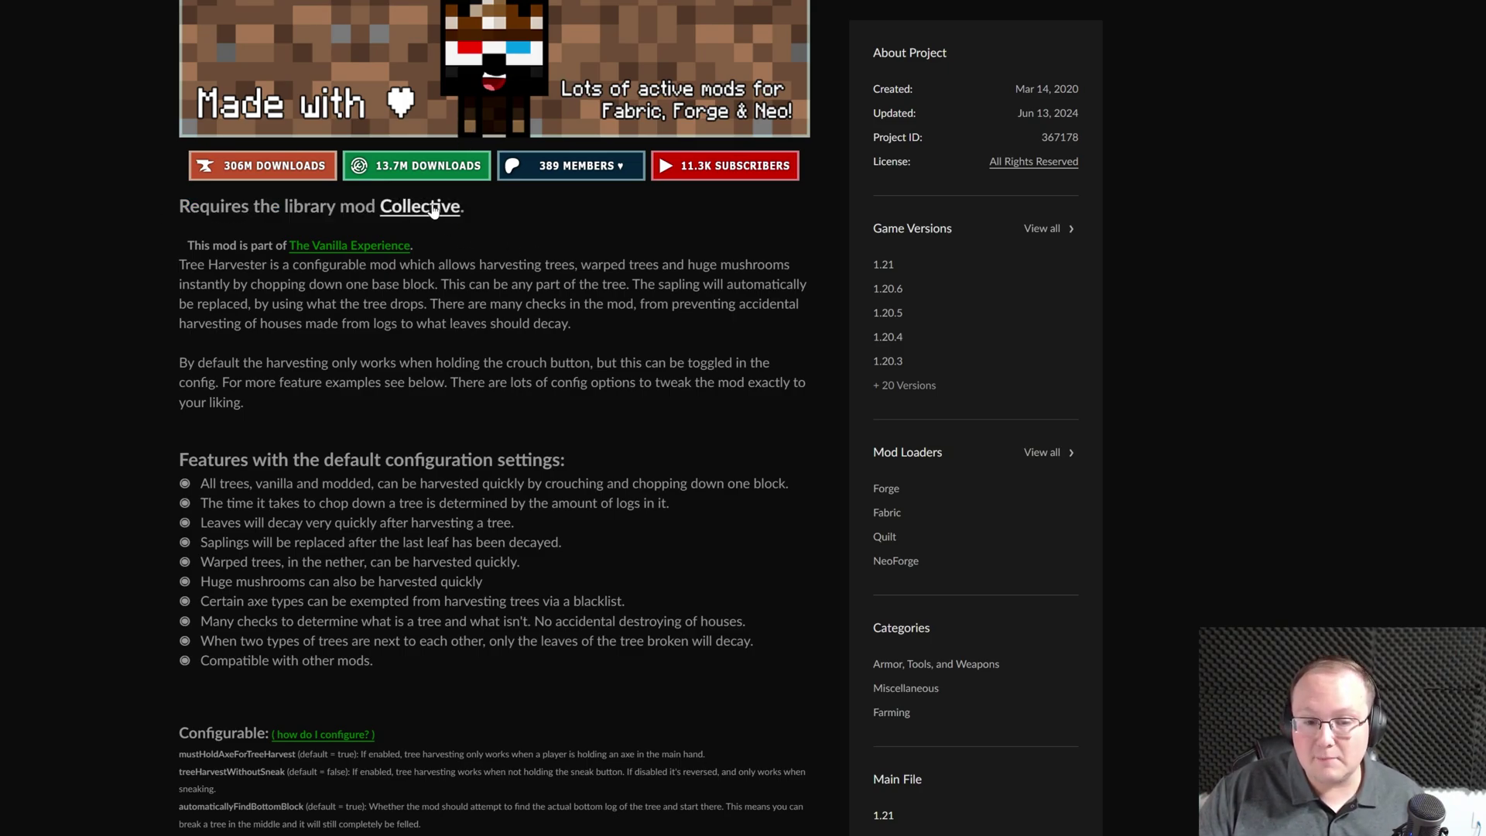
pyautogui.scroll(5, 588, 251)
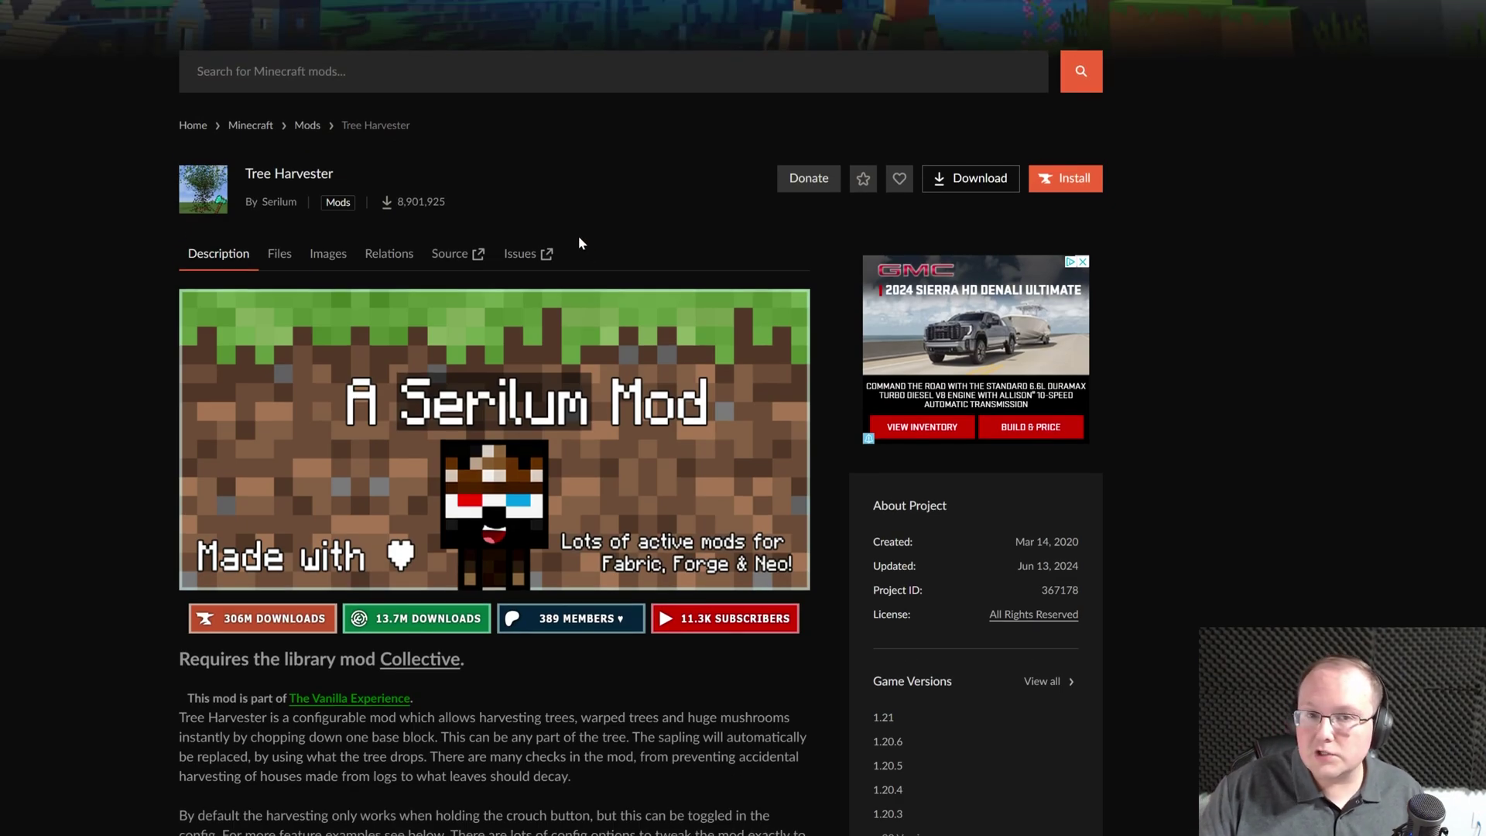
# Step: Download Tree Harvester's 1.21 Forge-compatible file from its file list and save treeharvester-1.21.0-8.9.jar in Downloads
pyautogui.click(279, 254)
pyautogui.scroll(-1, 560, 168)
pyautogui.scroll(-1, 560, 168)
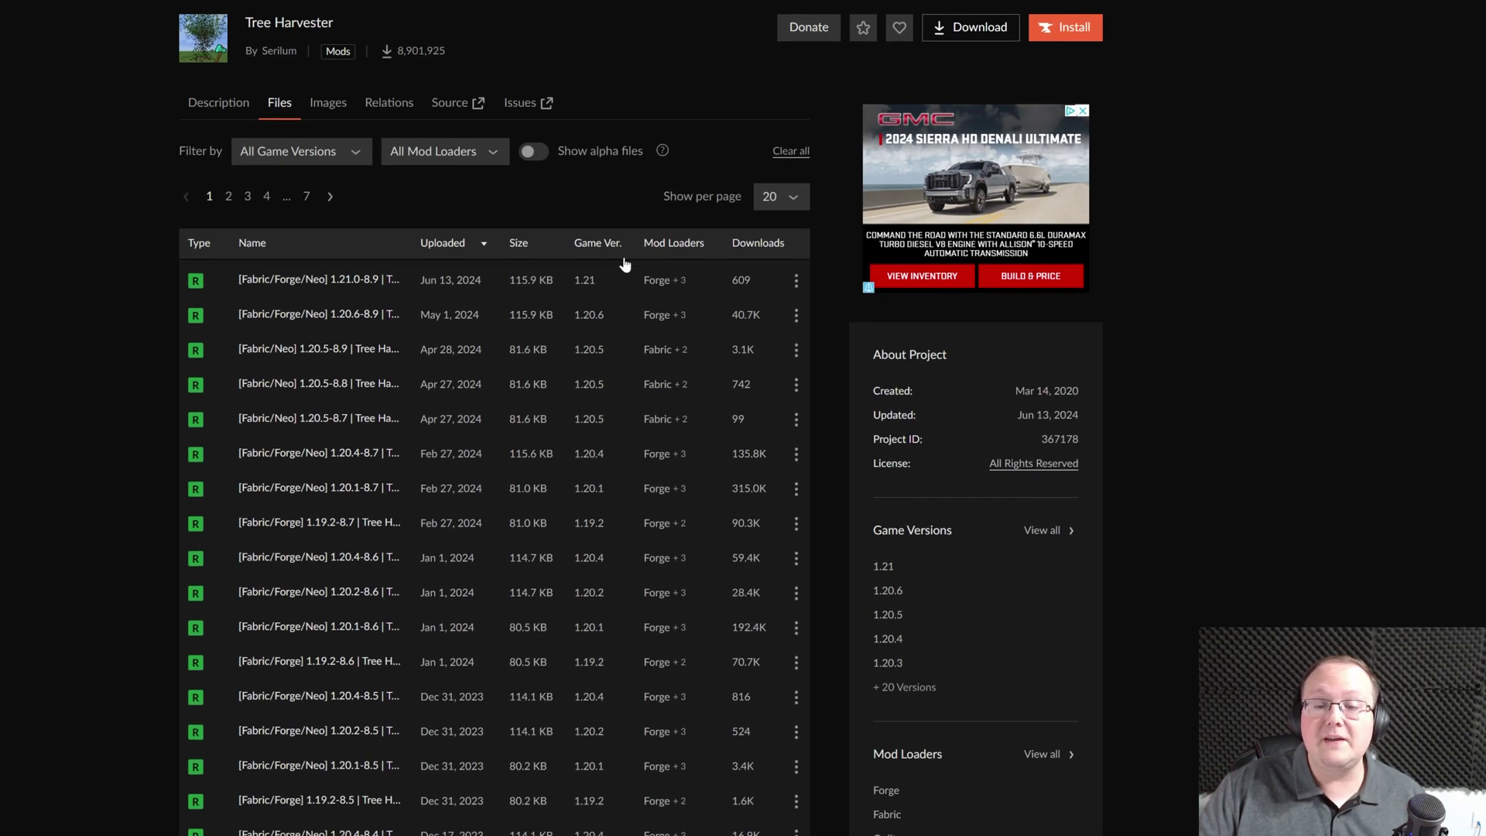
pyautogui.moveTo(681, 284)
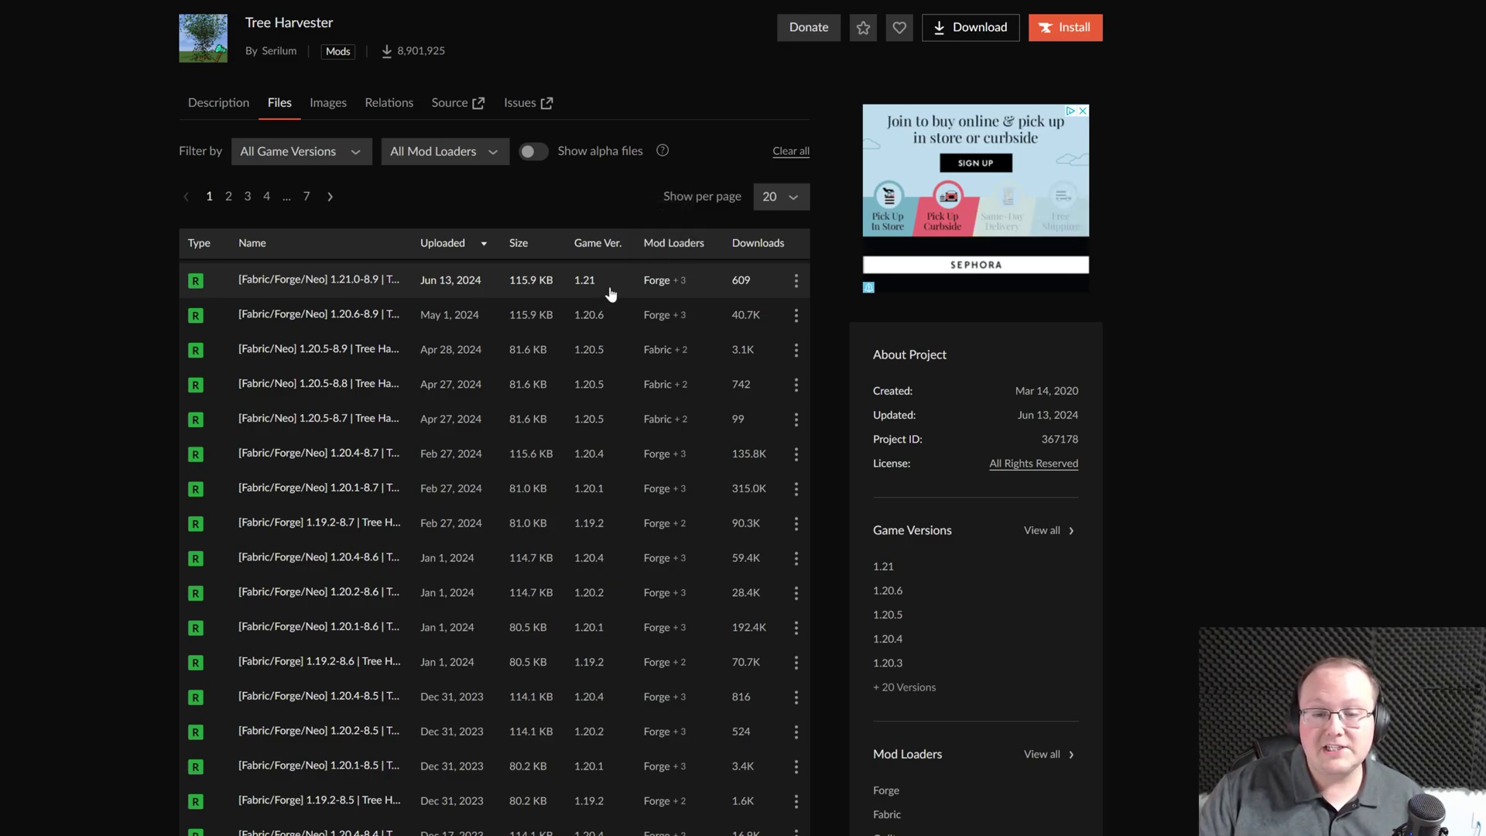
pyautogui.click(795, 280)
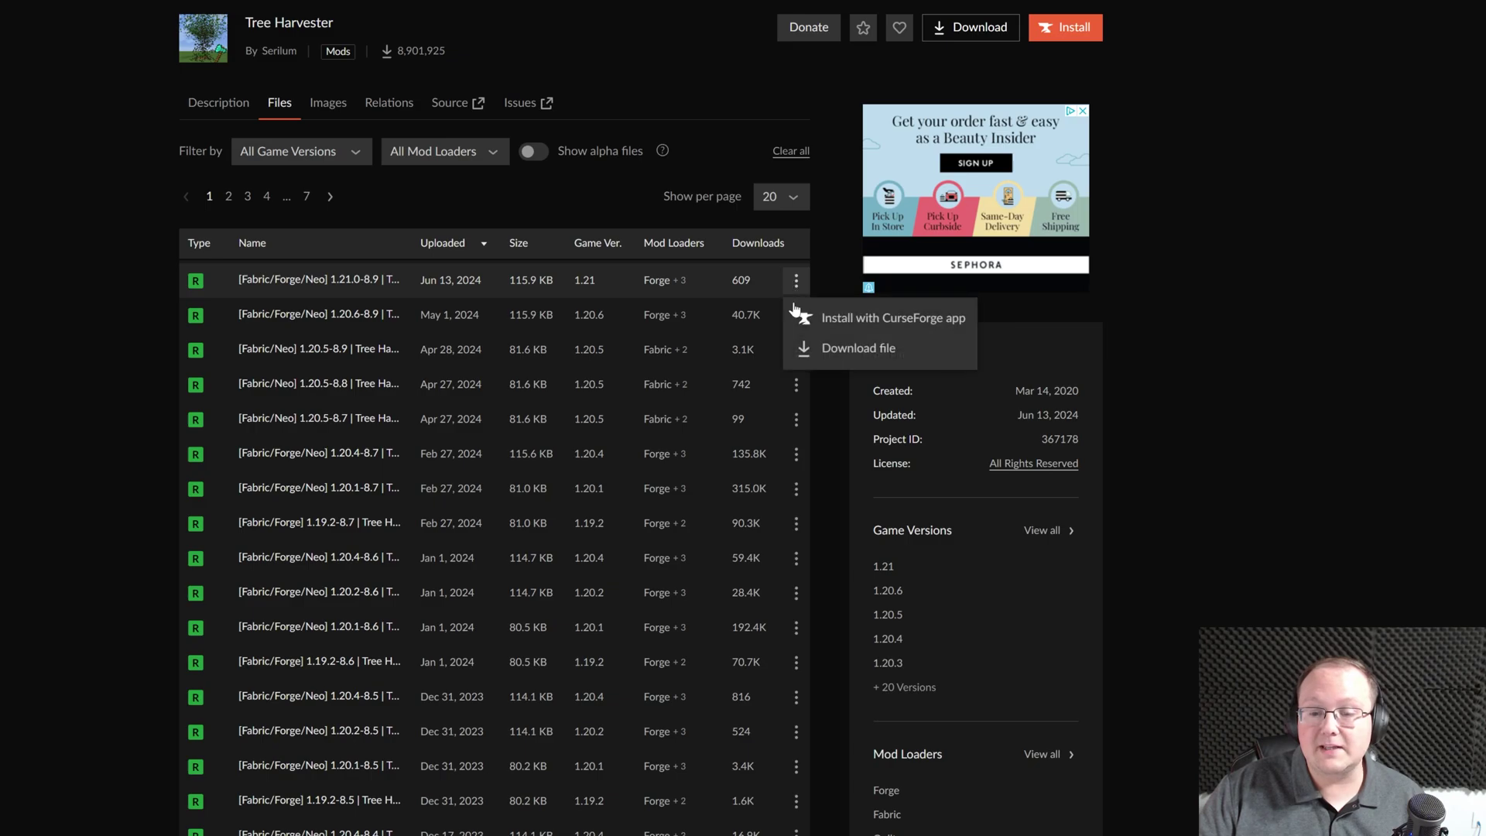
pyautogui.click(820, 345)
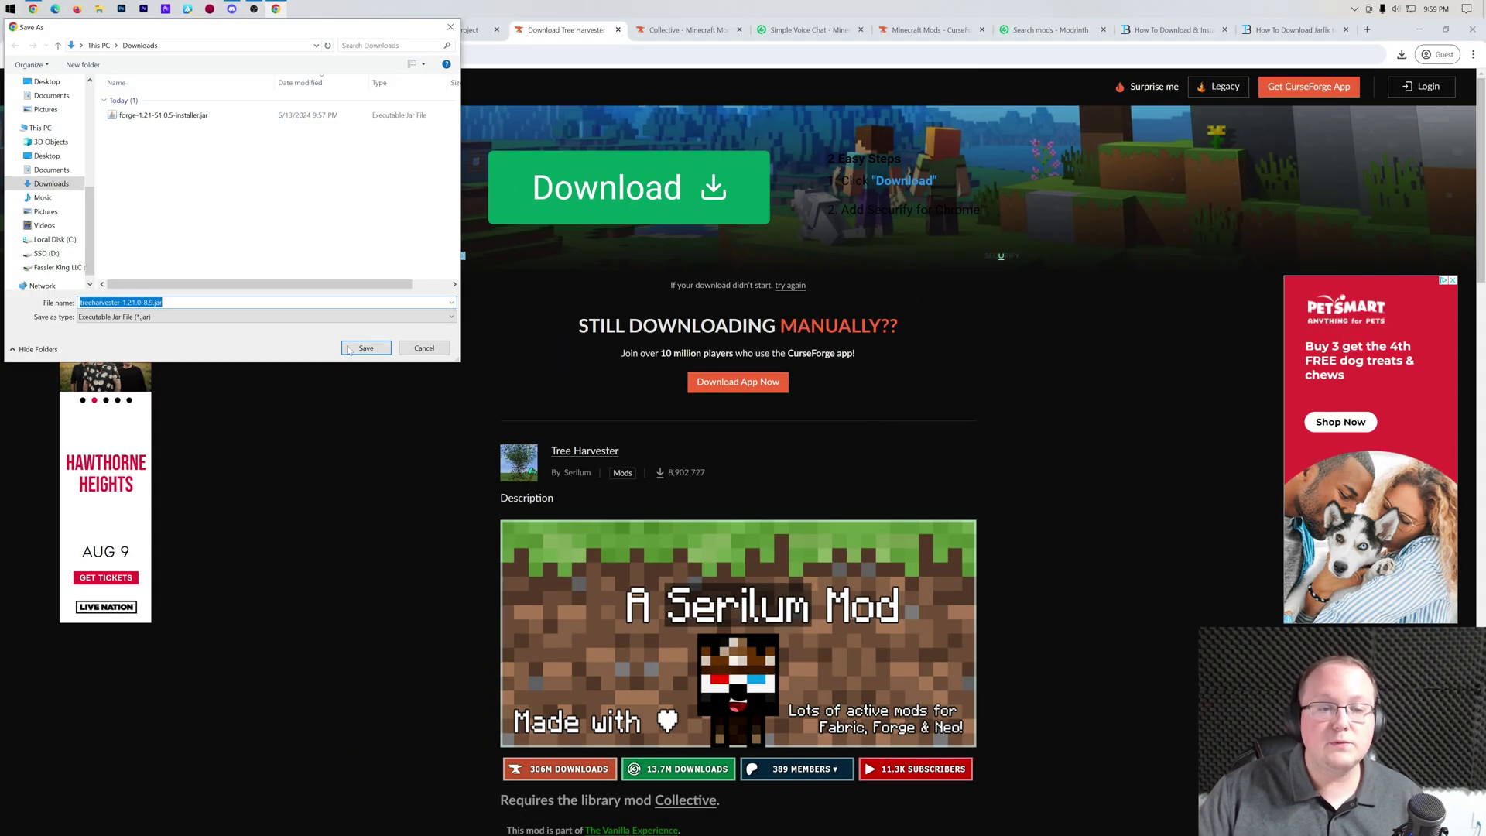
pyautogui.click(348, 348)
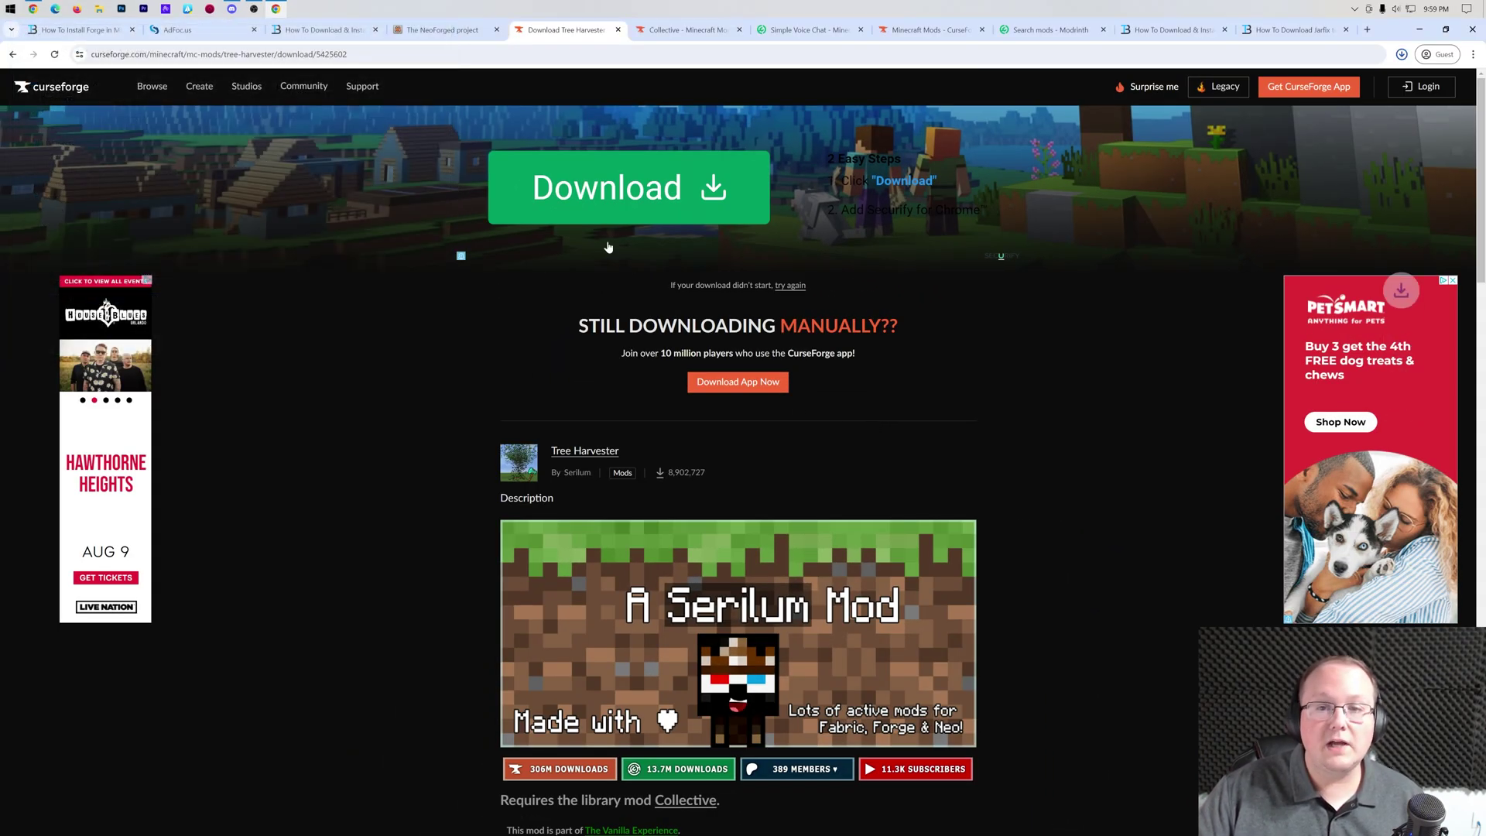
# Step: Download the 1.21 file of the Collective library mod and save collective-1.21.0-7.61.jar in Downloads
pyautogui.click(684, 30)
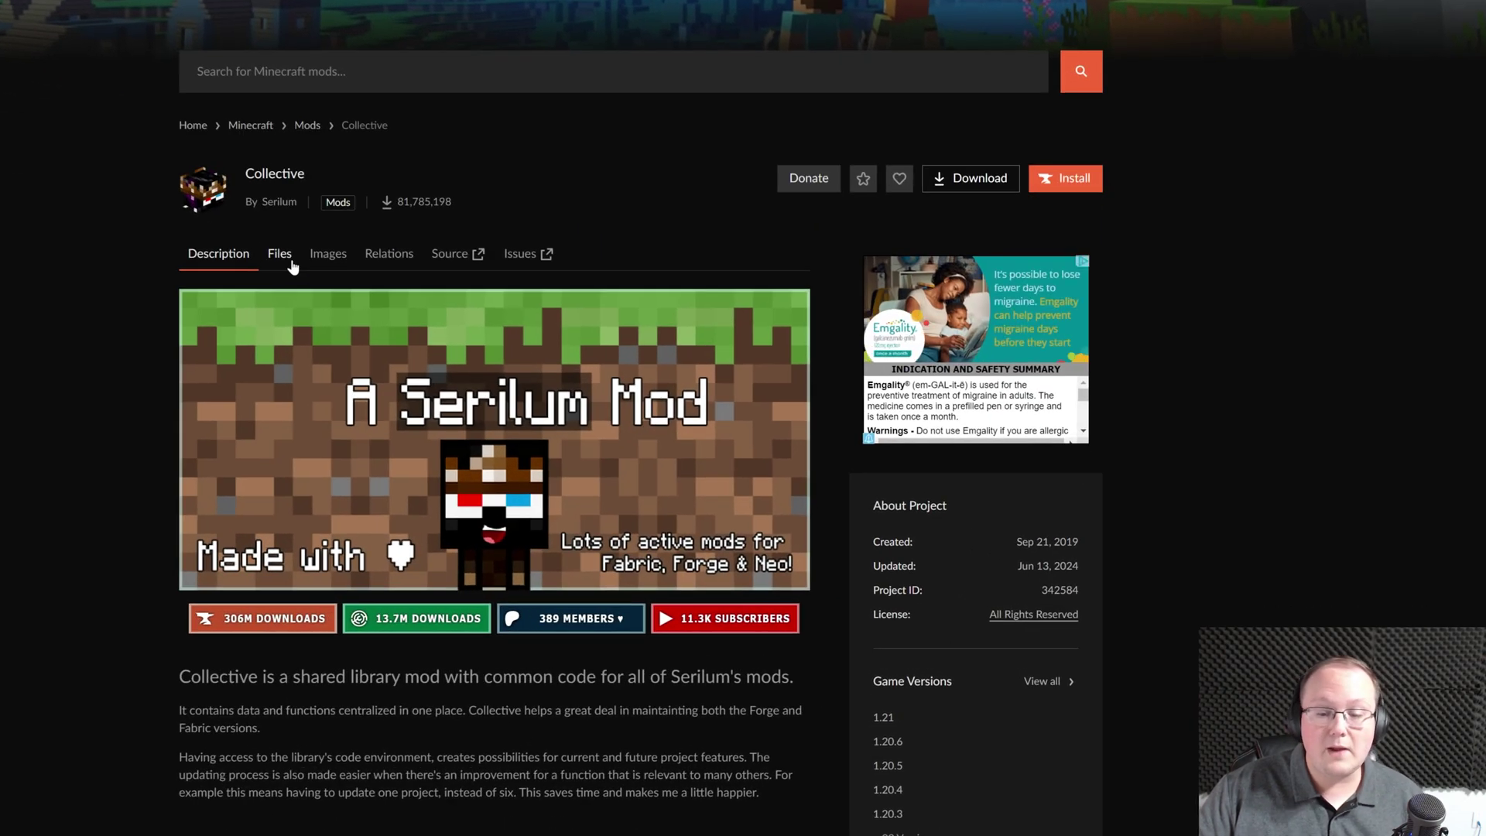
pyautogui.click(460, 338)
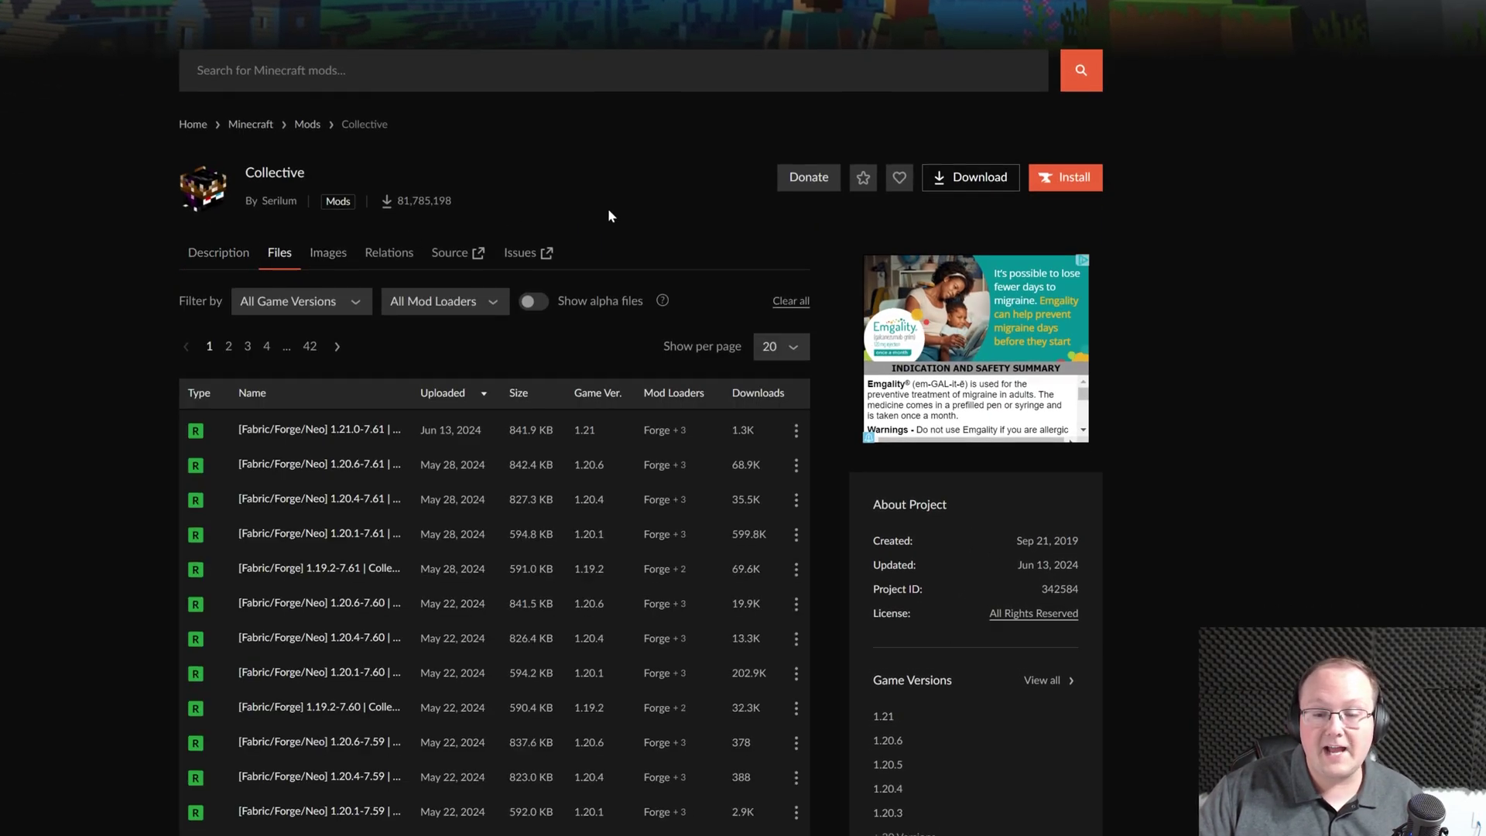
pyautogui.scroll(-2, 650, 232)
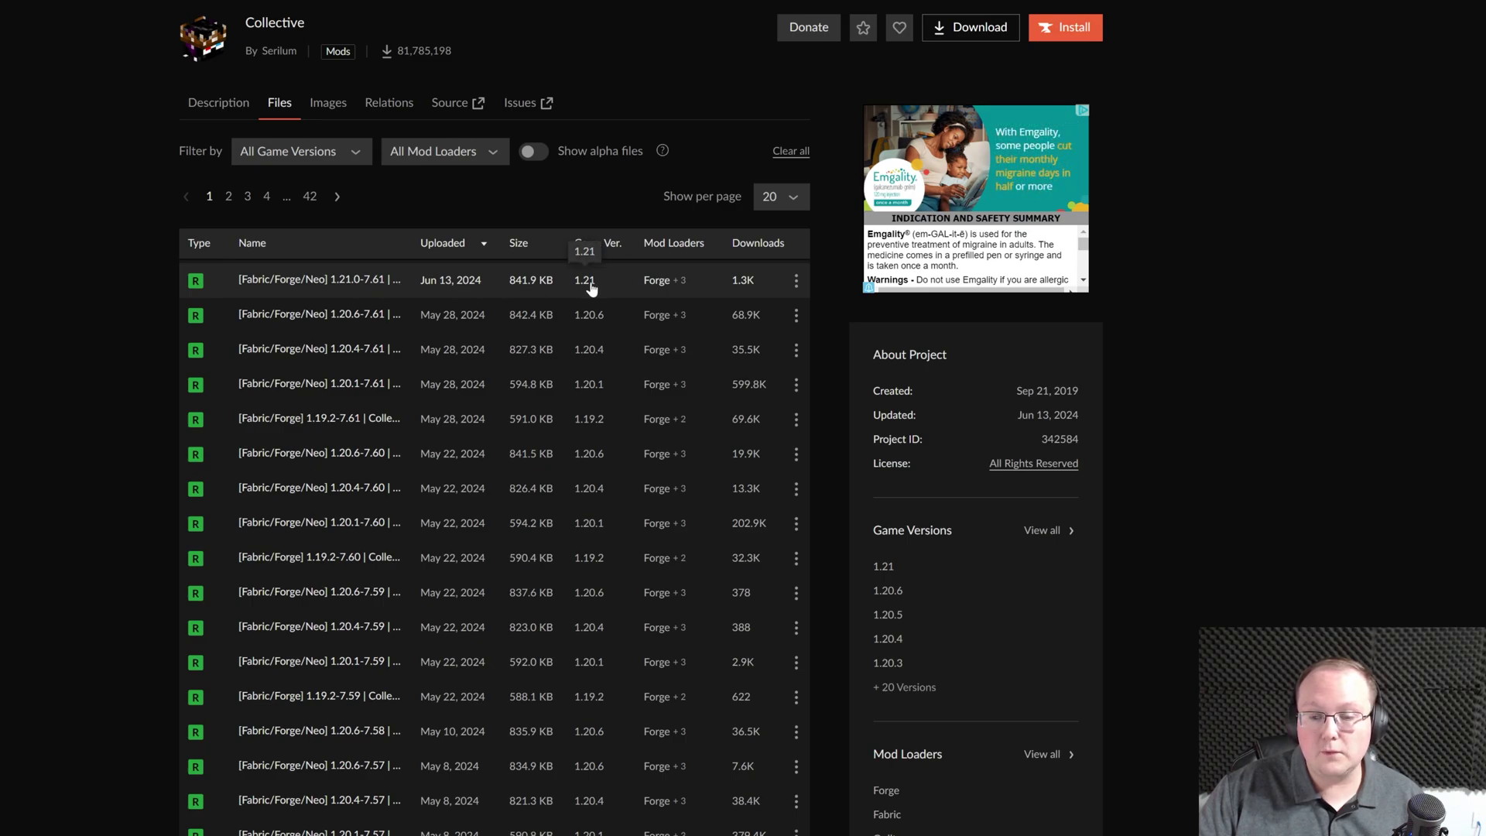
pyautogui.click(795, 280)
pyautogui.click(805, 349)
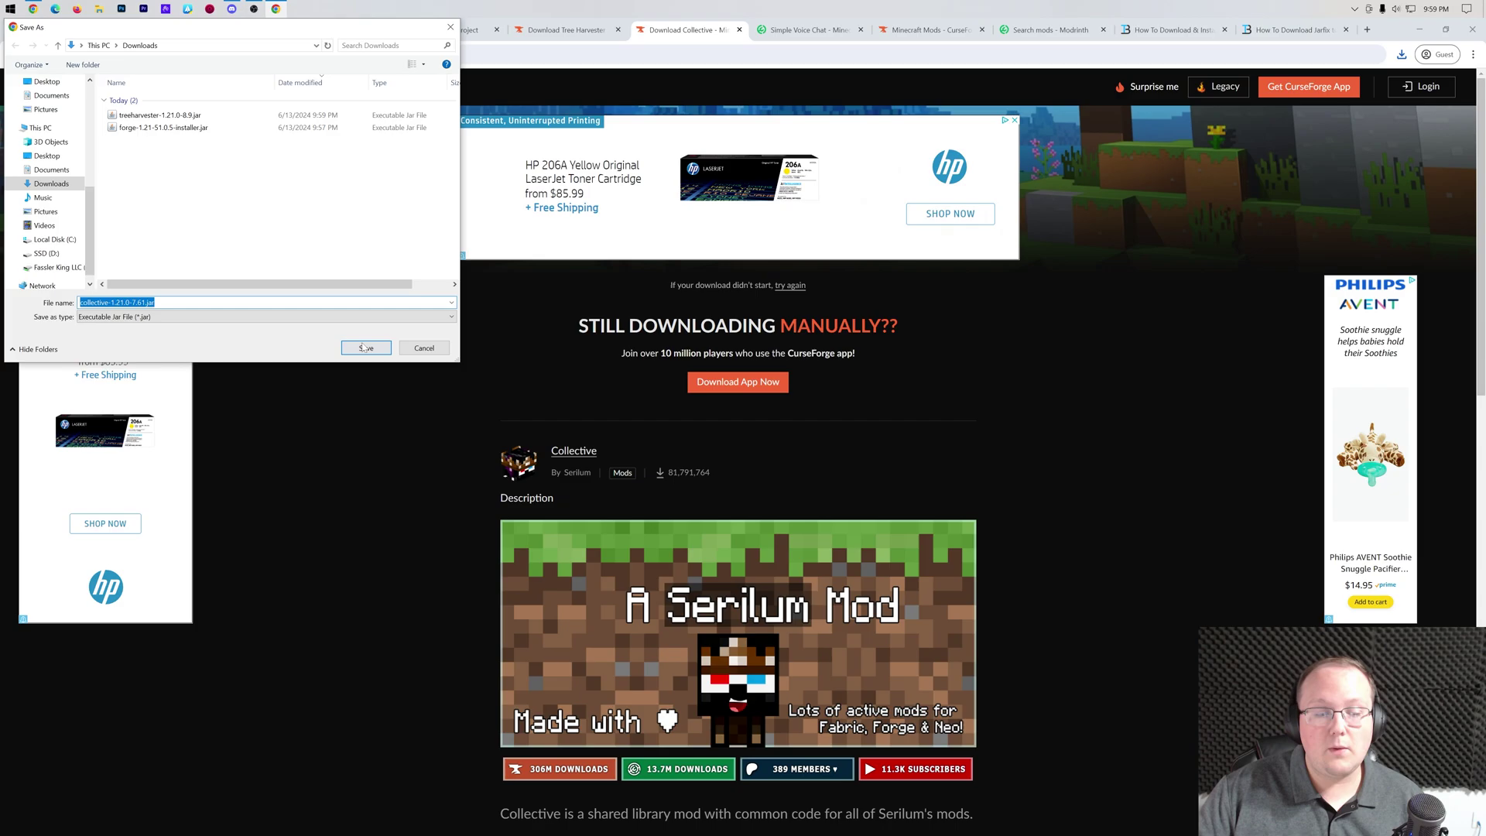
pyautogui.click(365, 348)
# Step: Filter Simple Voice Chat's versions on Modrinth to Forge and 1.21, and save voicechat-forge-1.21-2.5.15.jar in Downloads
pyautogui.click(805, 29)
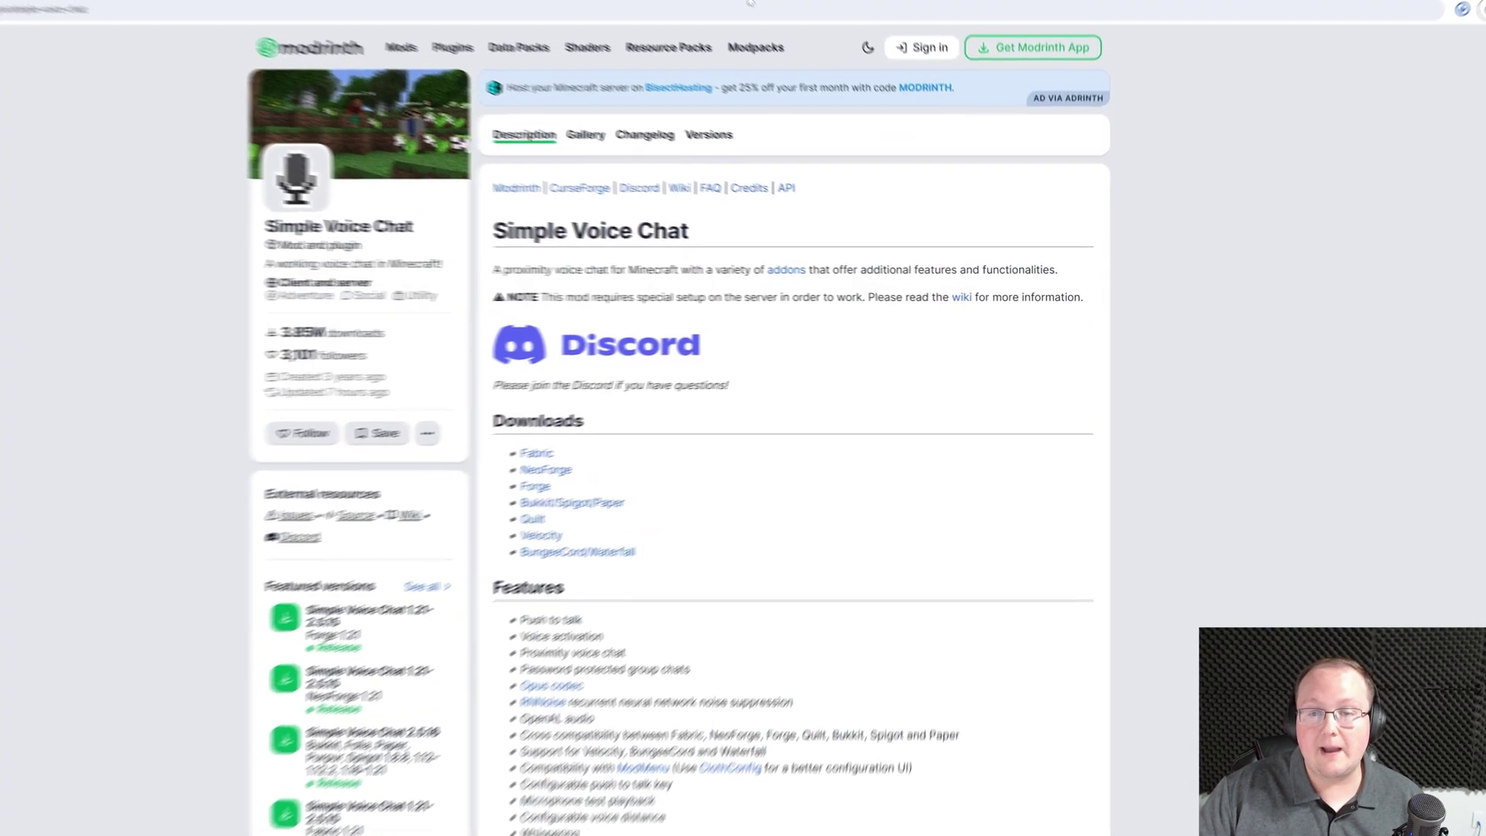
pyautogui.click(677, 120)
pyautogui.scroll(-2, 766, 170)
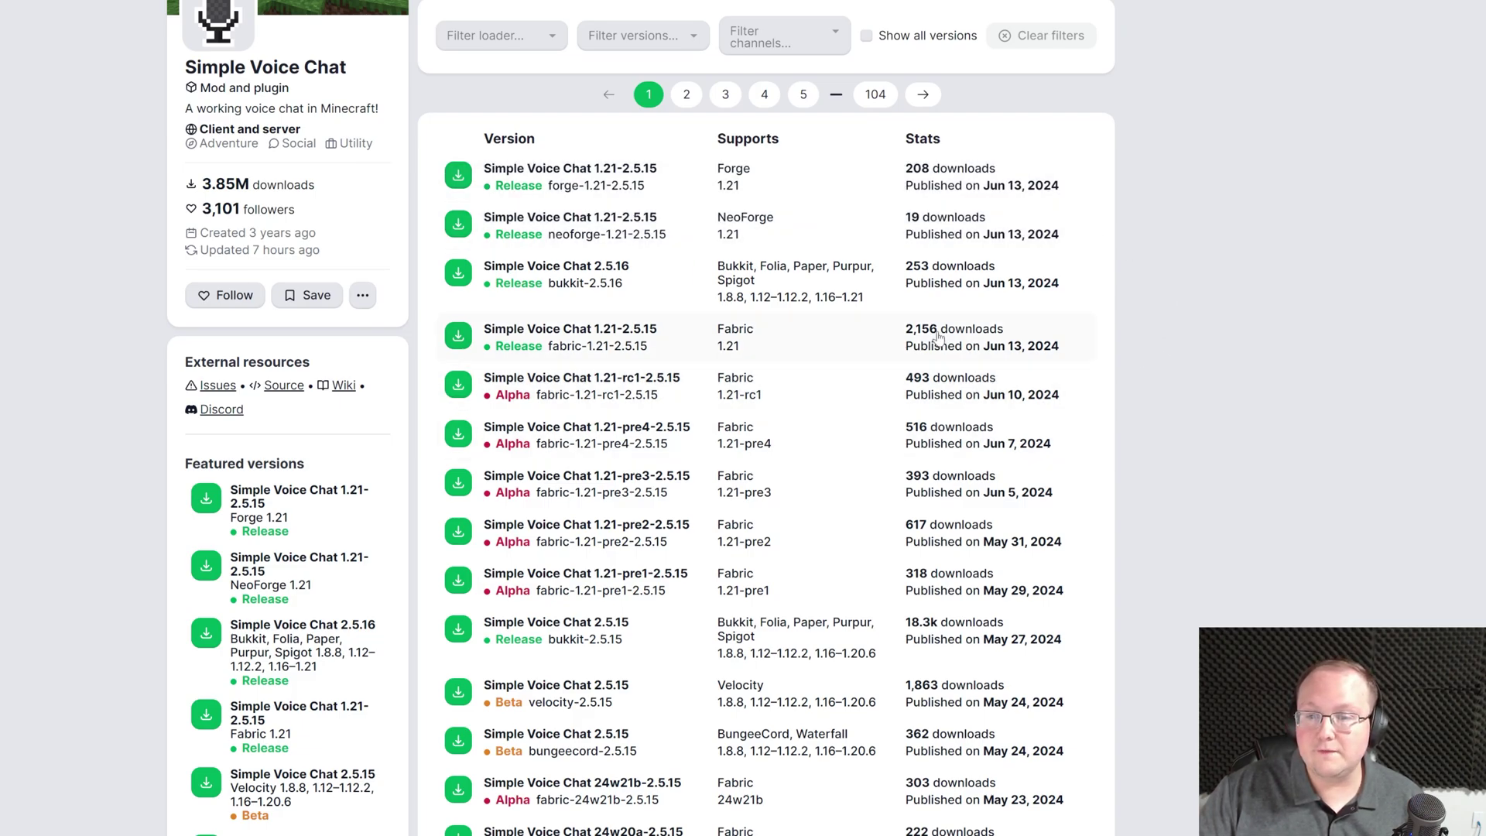
pyautogui.click(539, 41)
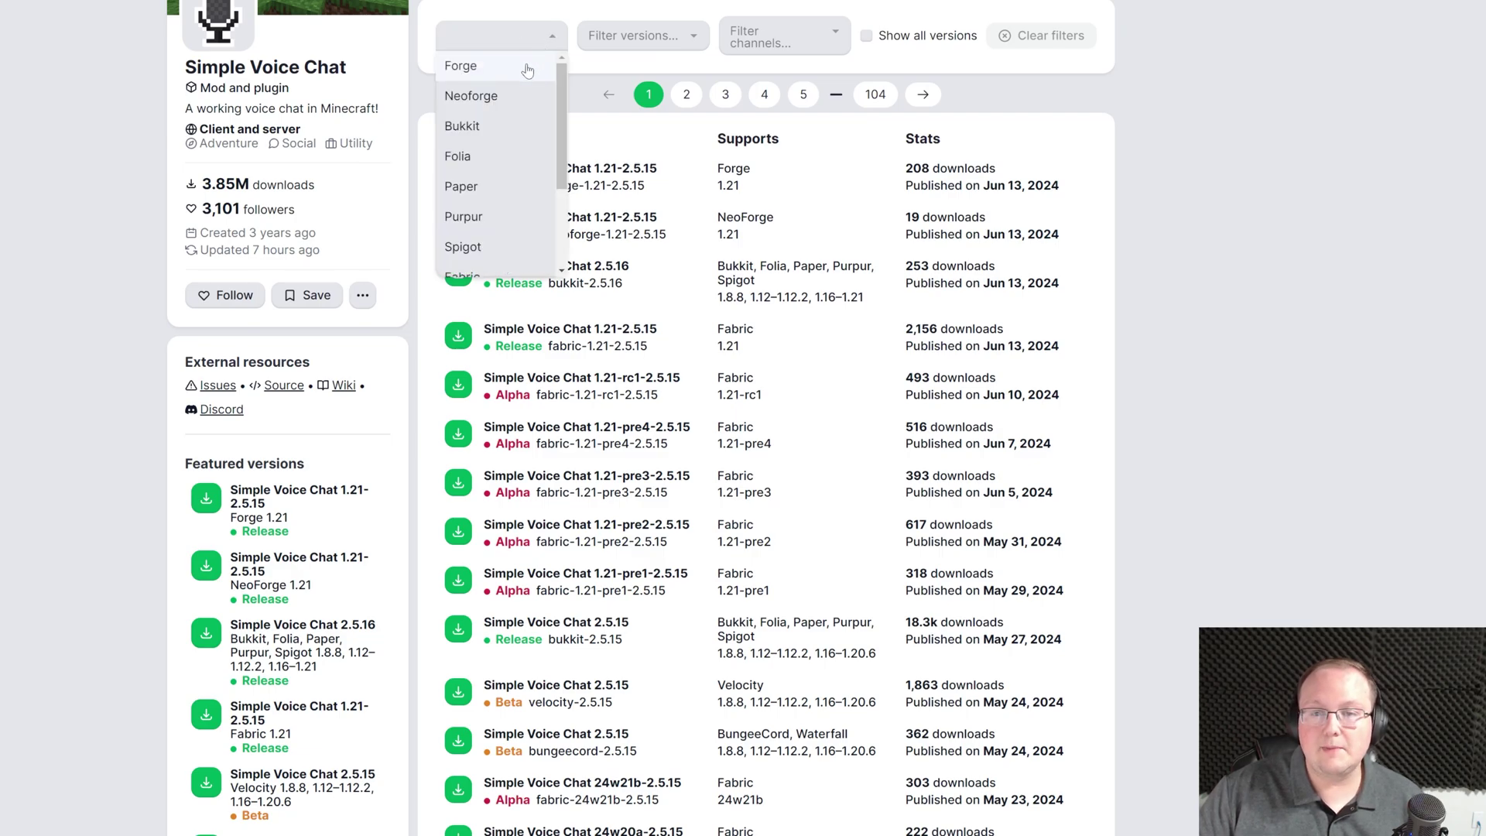
pyautogui.click(527, 68)
pyautogui.click(642, 36)
pyautogui.click(651, 75)
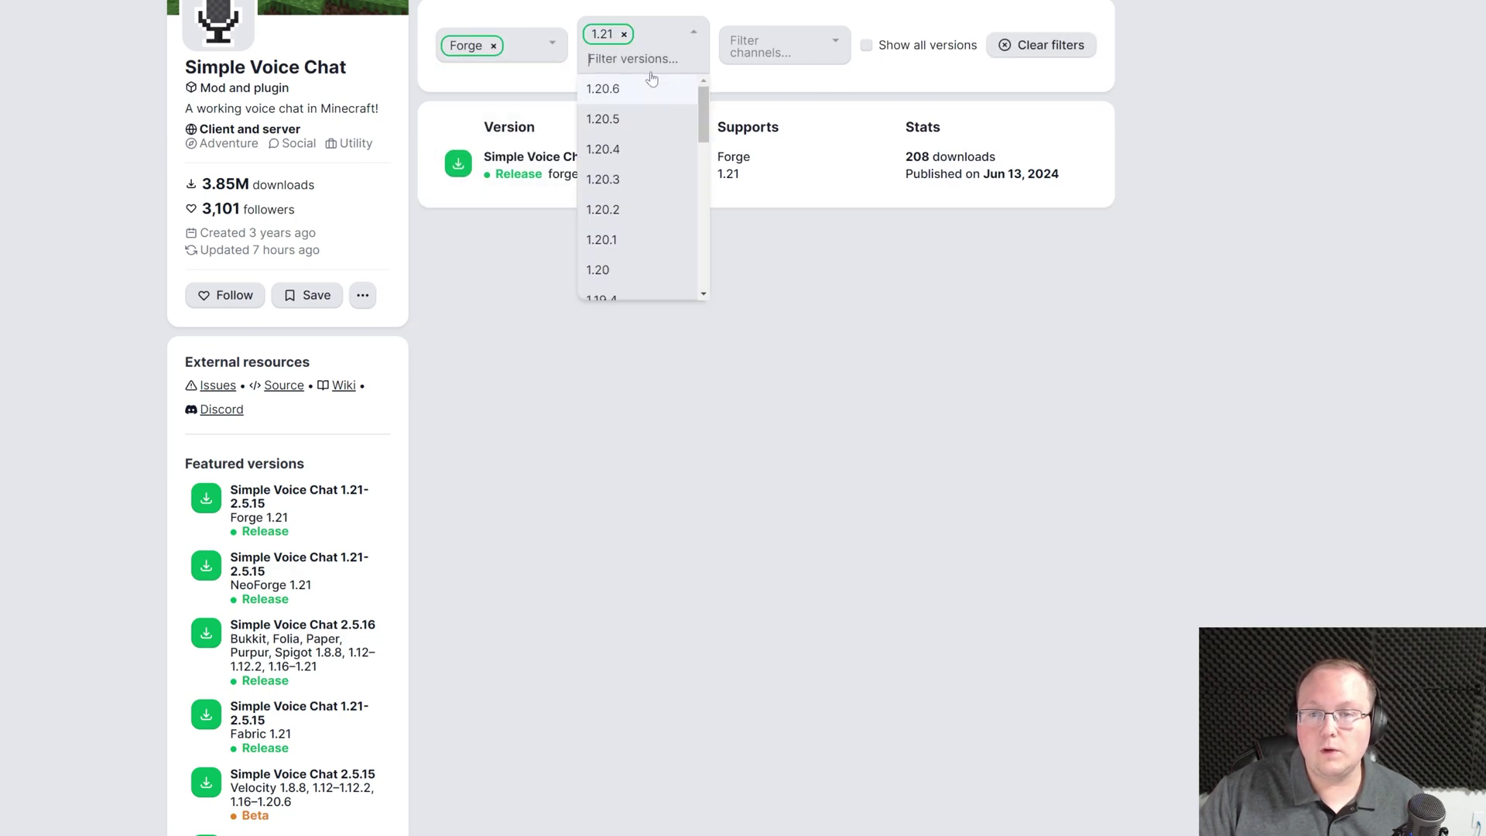
pyautogui.click(1197, 186)
pyautogui.click(458, 146)
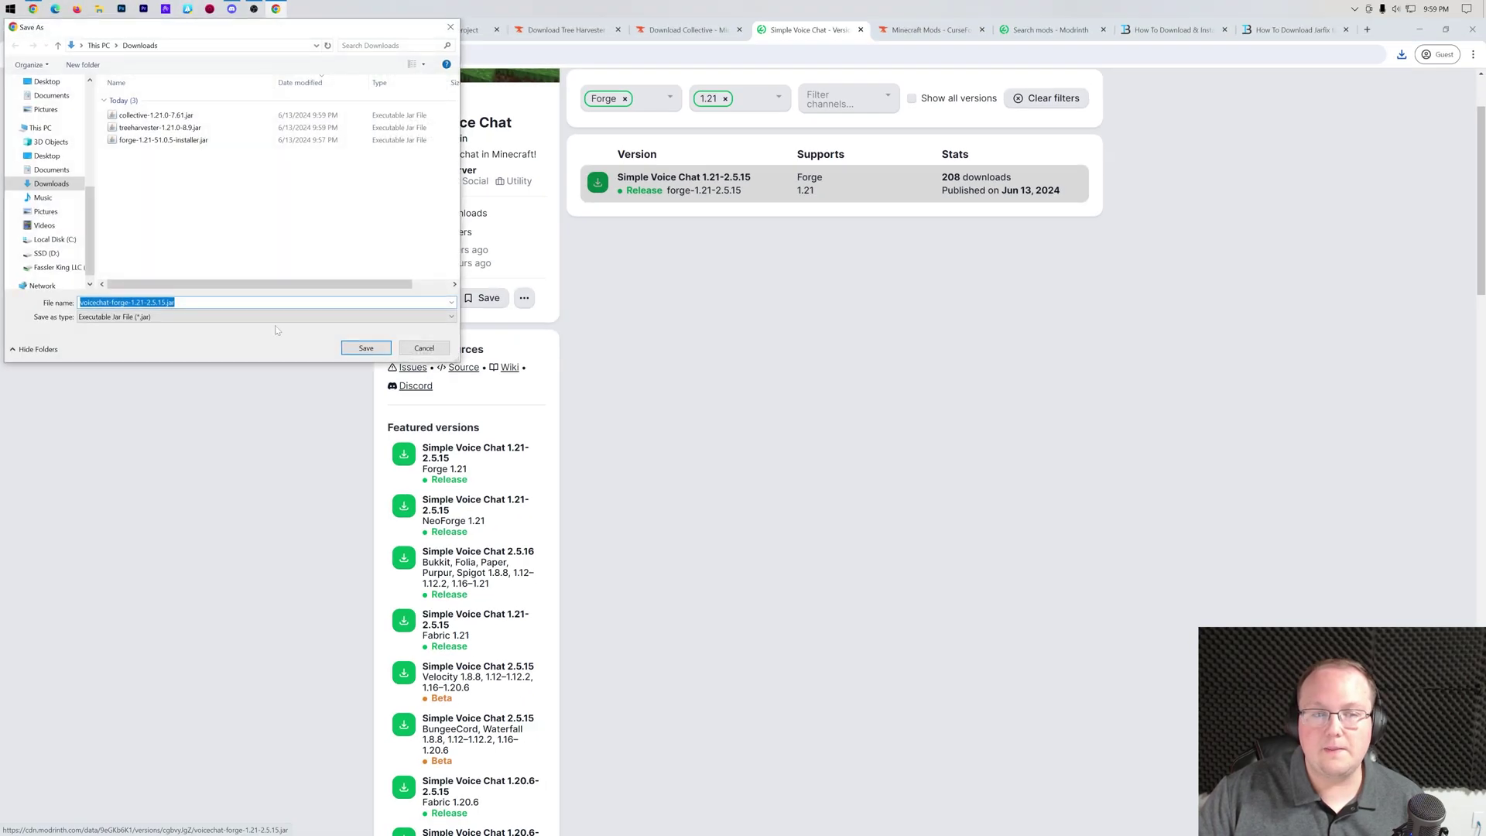
pyautogui.click(366, 348)
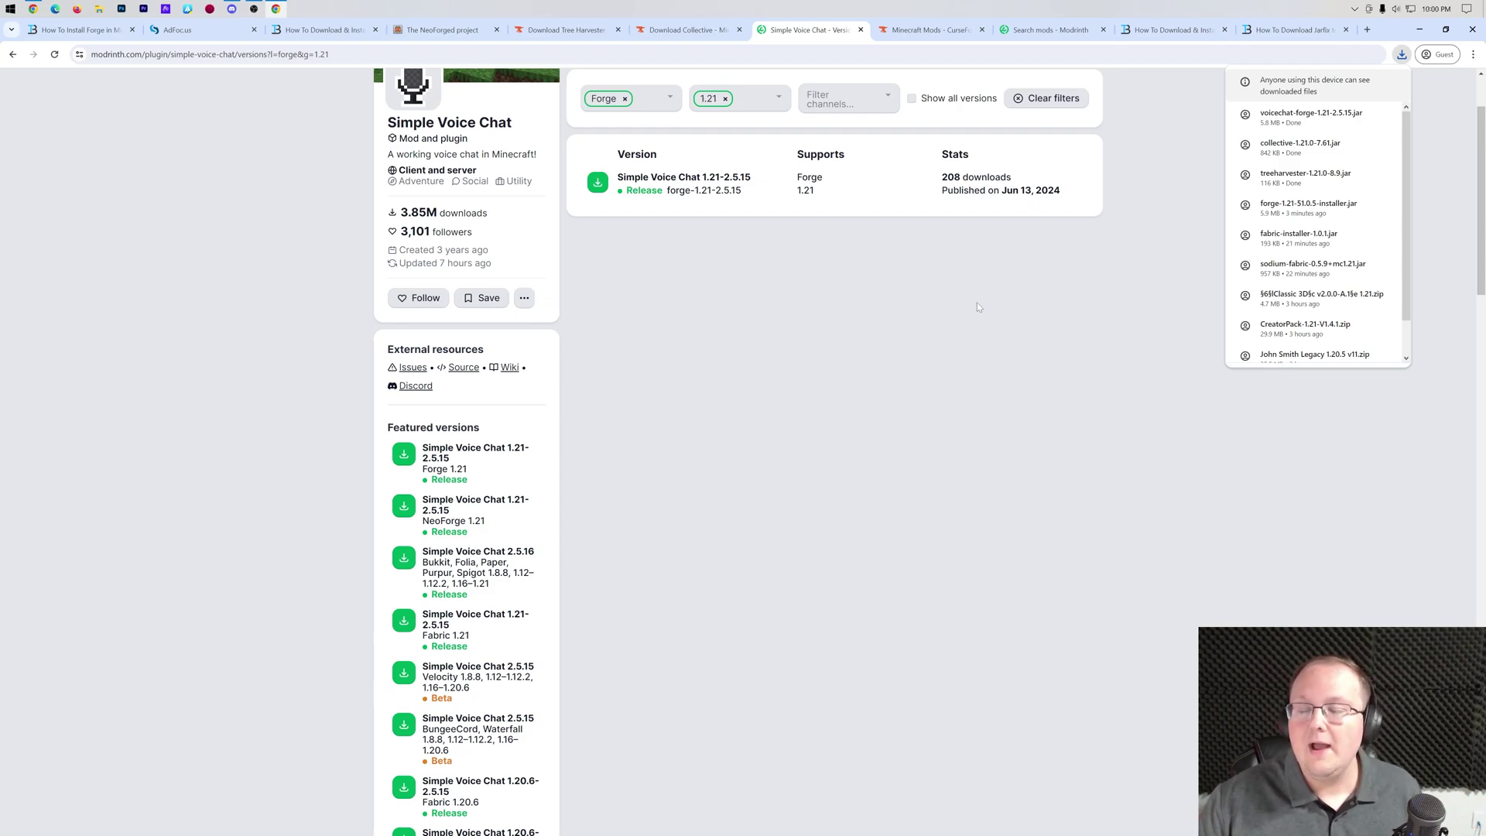
# Step: Clear the Forge loader filter from Simple Voice Chat's version list and minimize the browser to reach the desktop
pyautogui.click(625, 99)
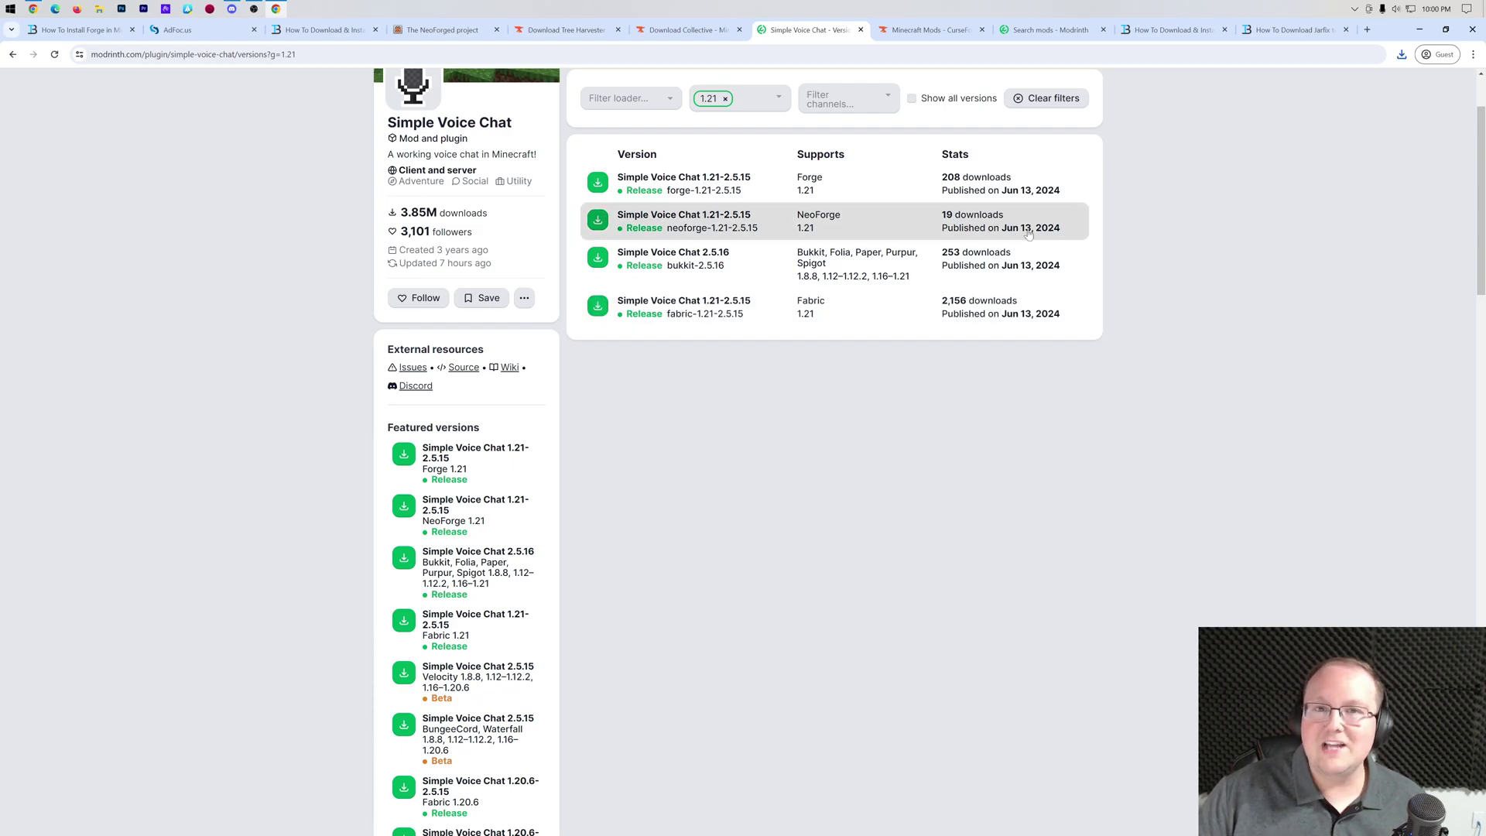
pyautogui.click(1172, 30)
pyautogui.click(1417, 30)
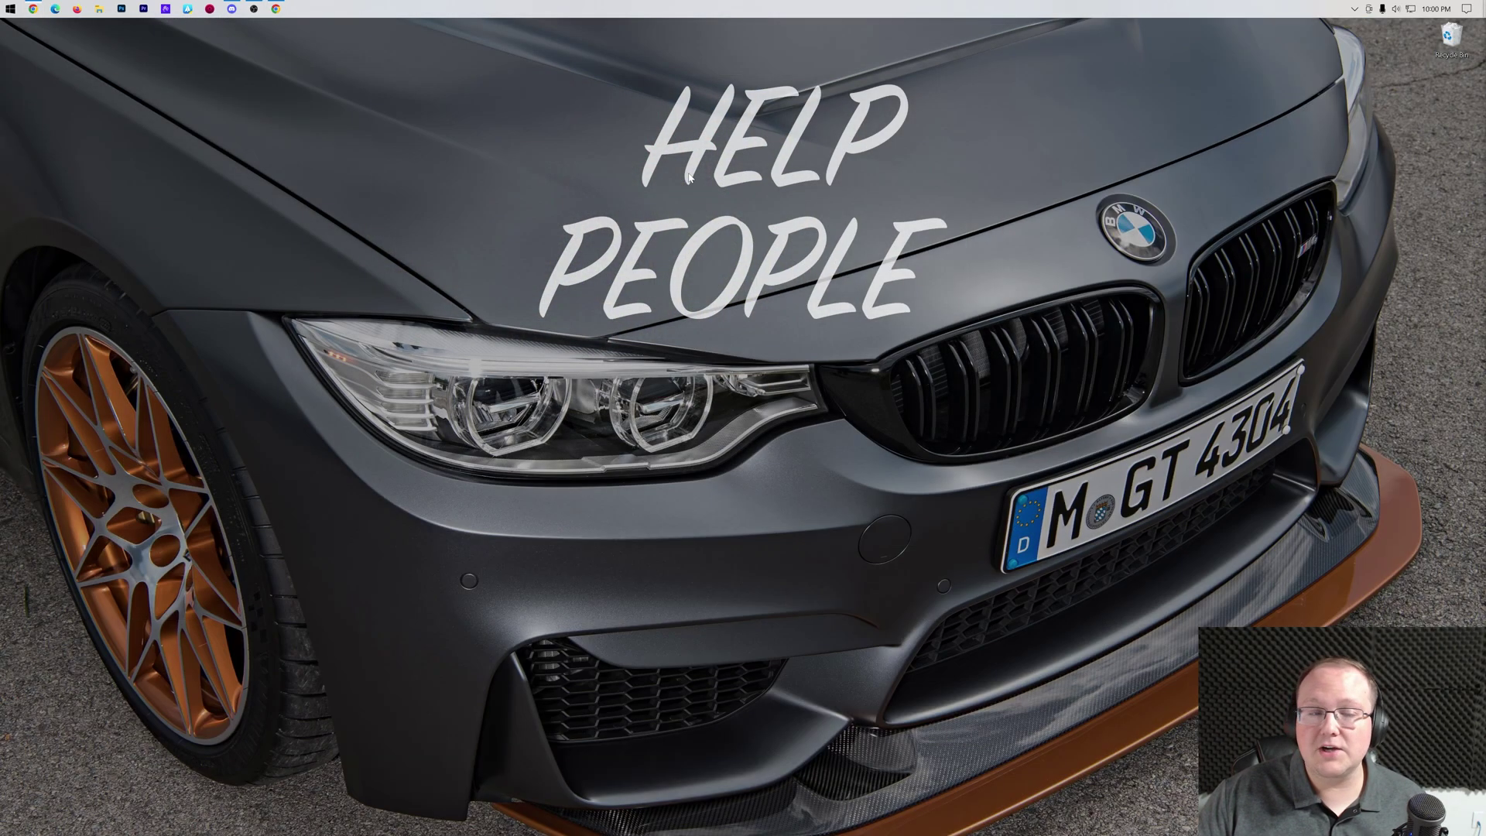
# Step: Put the downloaded jar files on the desktop and view the app choices for opening the Forge installer
pyautogui.click(100, 7)
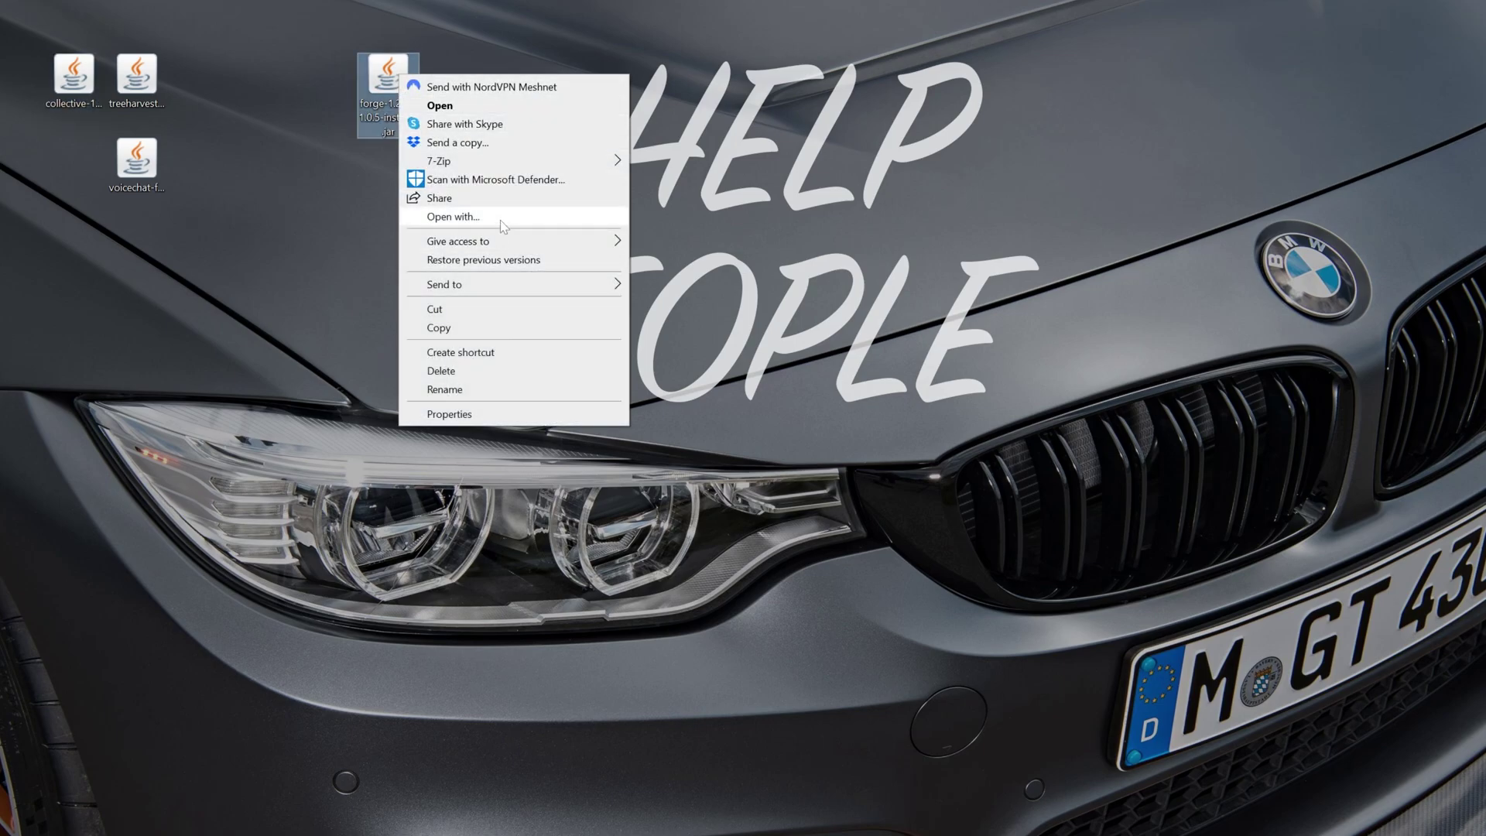
pyautogui.click(500, 220)
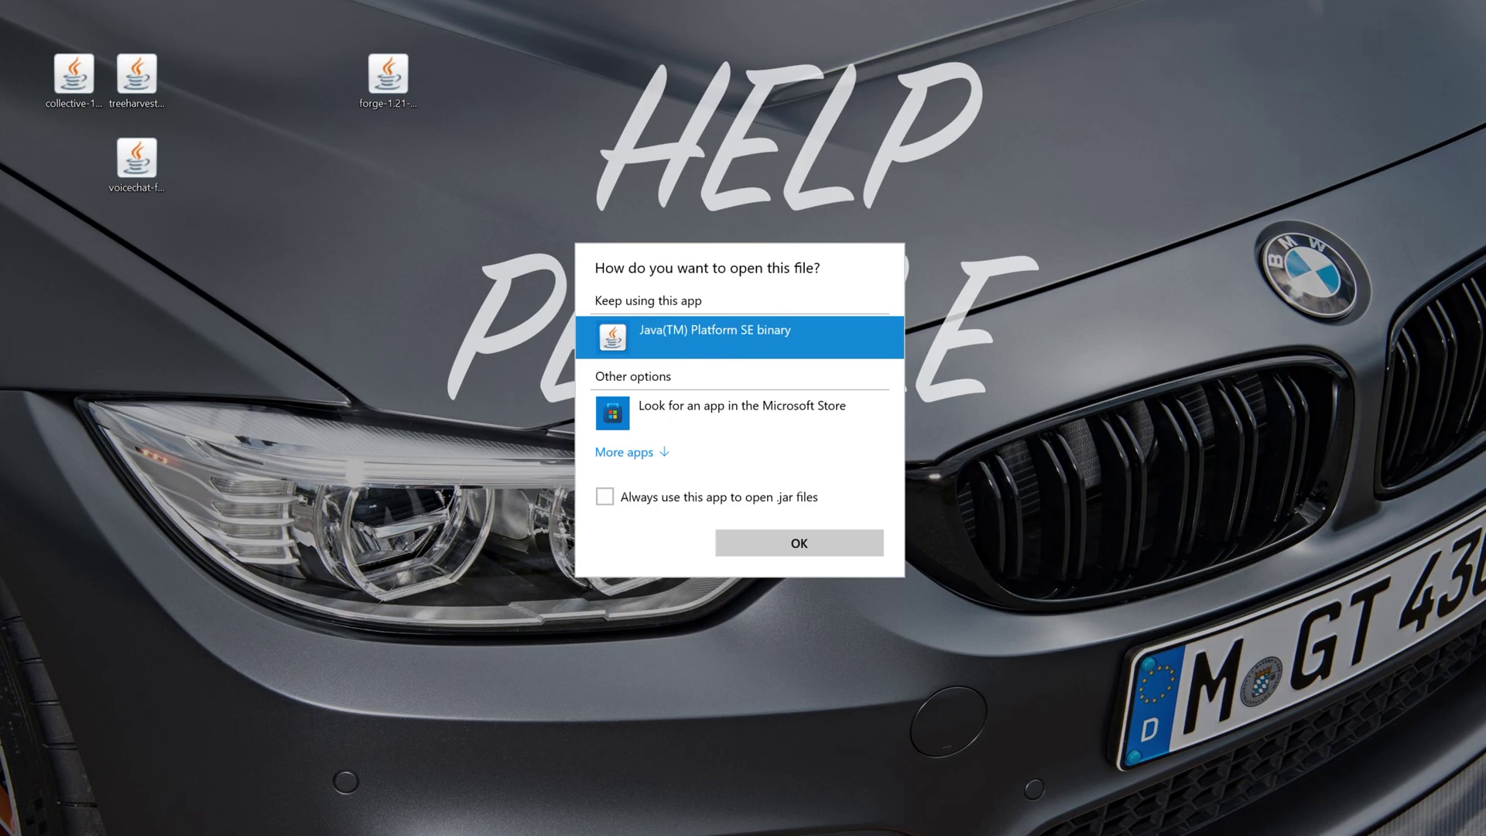
pyautogui.press('Escape')
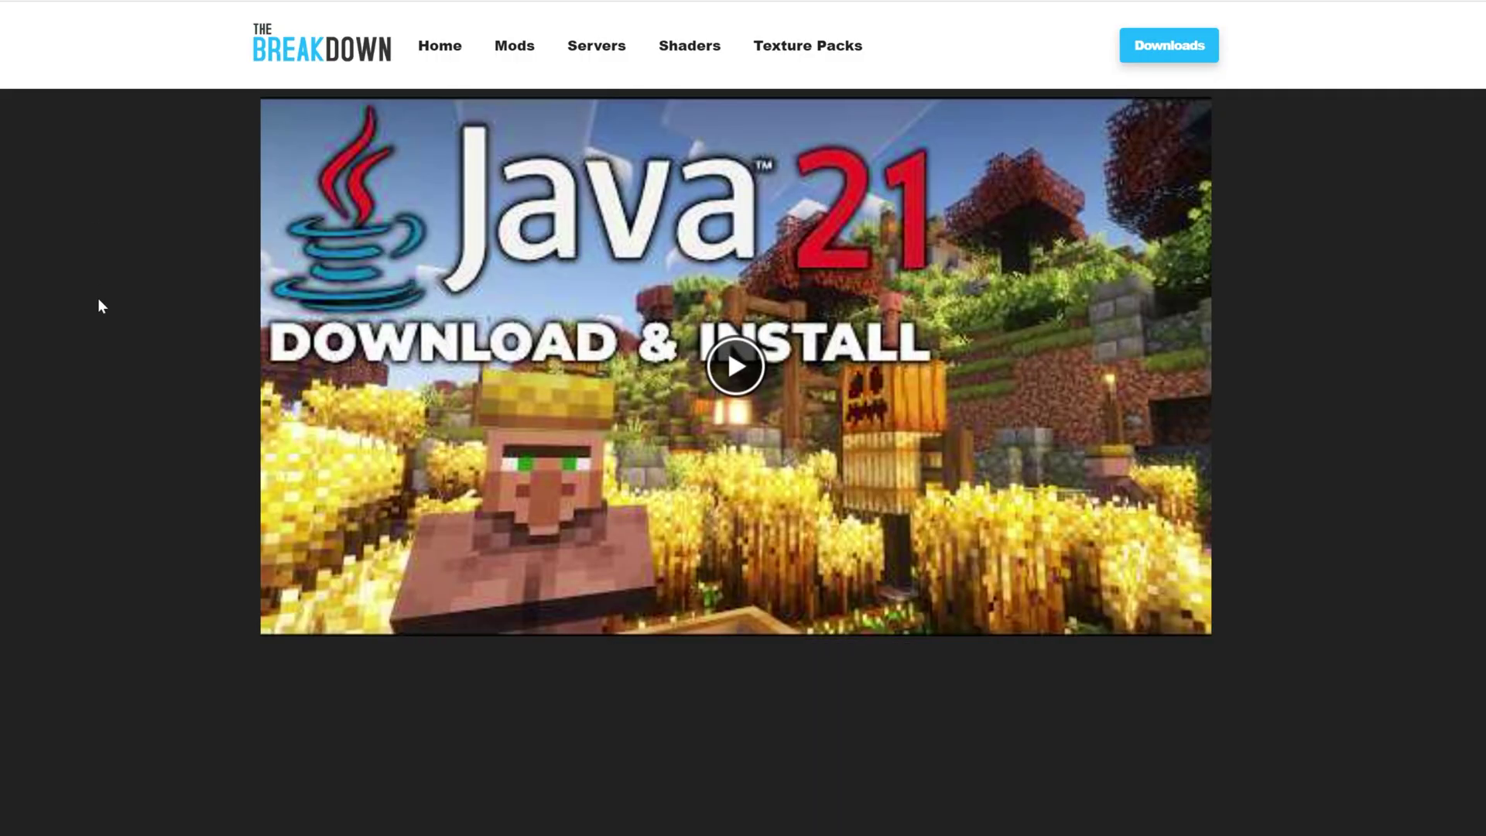
# Step: Look through the Java installation article for the Java 21 download link and the topics the guide covers
pyautogui.scroll(-10, 100, 306)
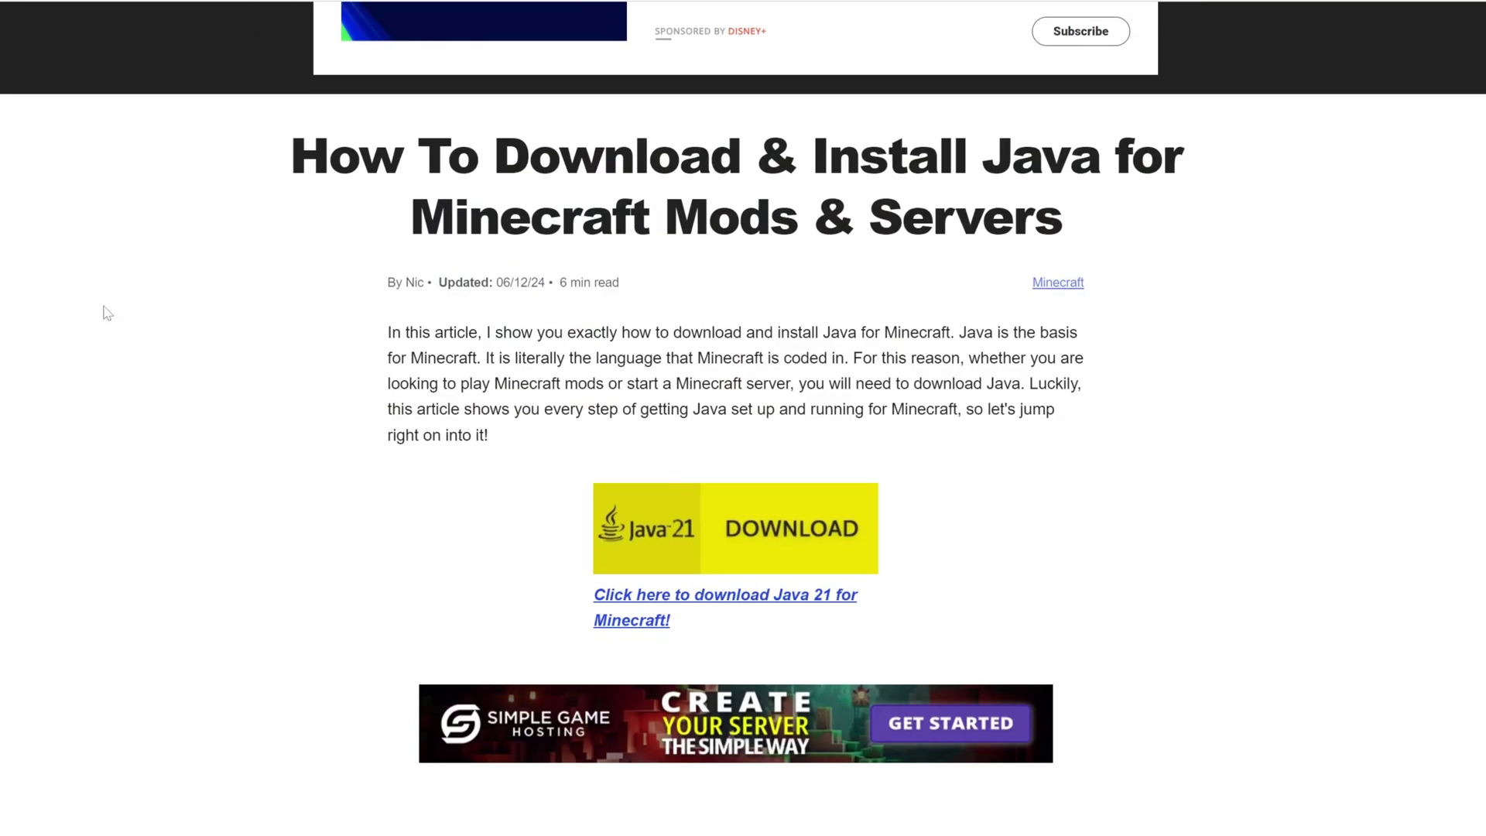
pyautogui.scroll(-5, 148, 341)
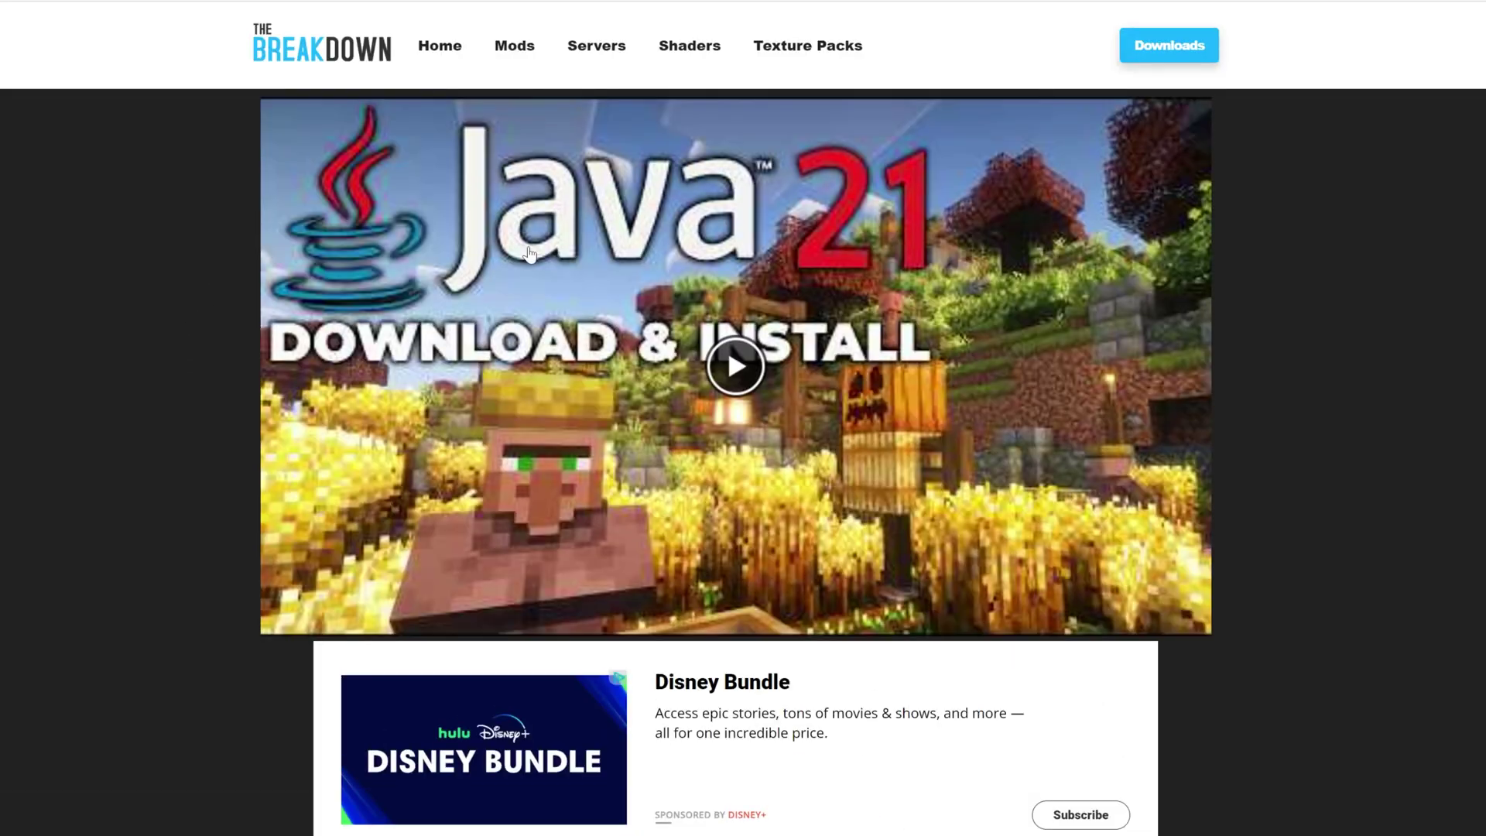
pyautogui.scroll(-10, 697, 521)
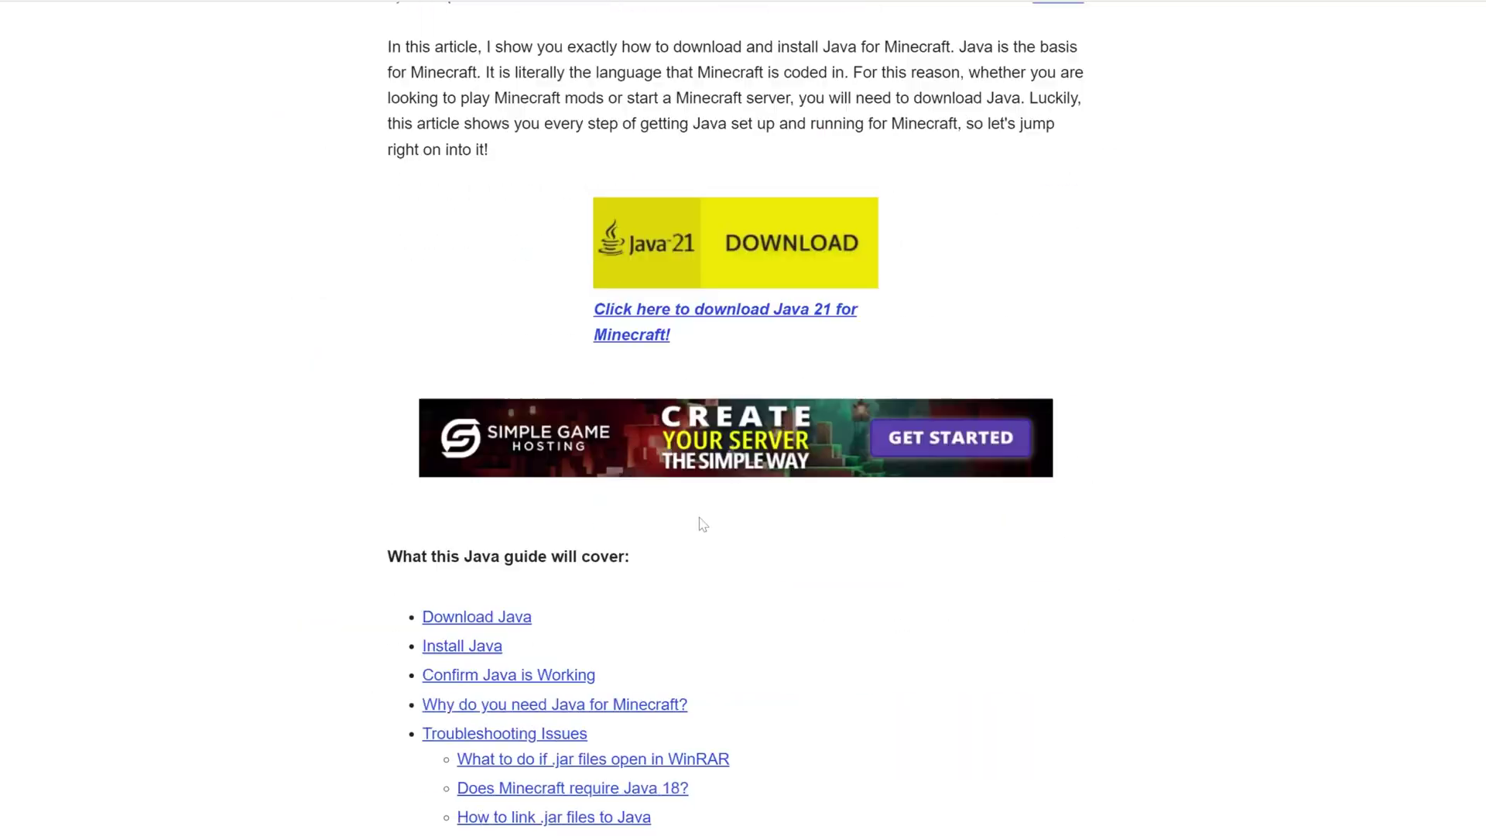
pyautogui.scroll(10, 667, 654)
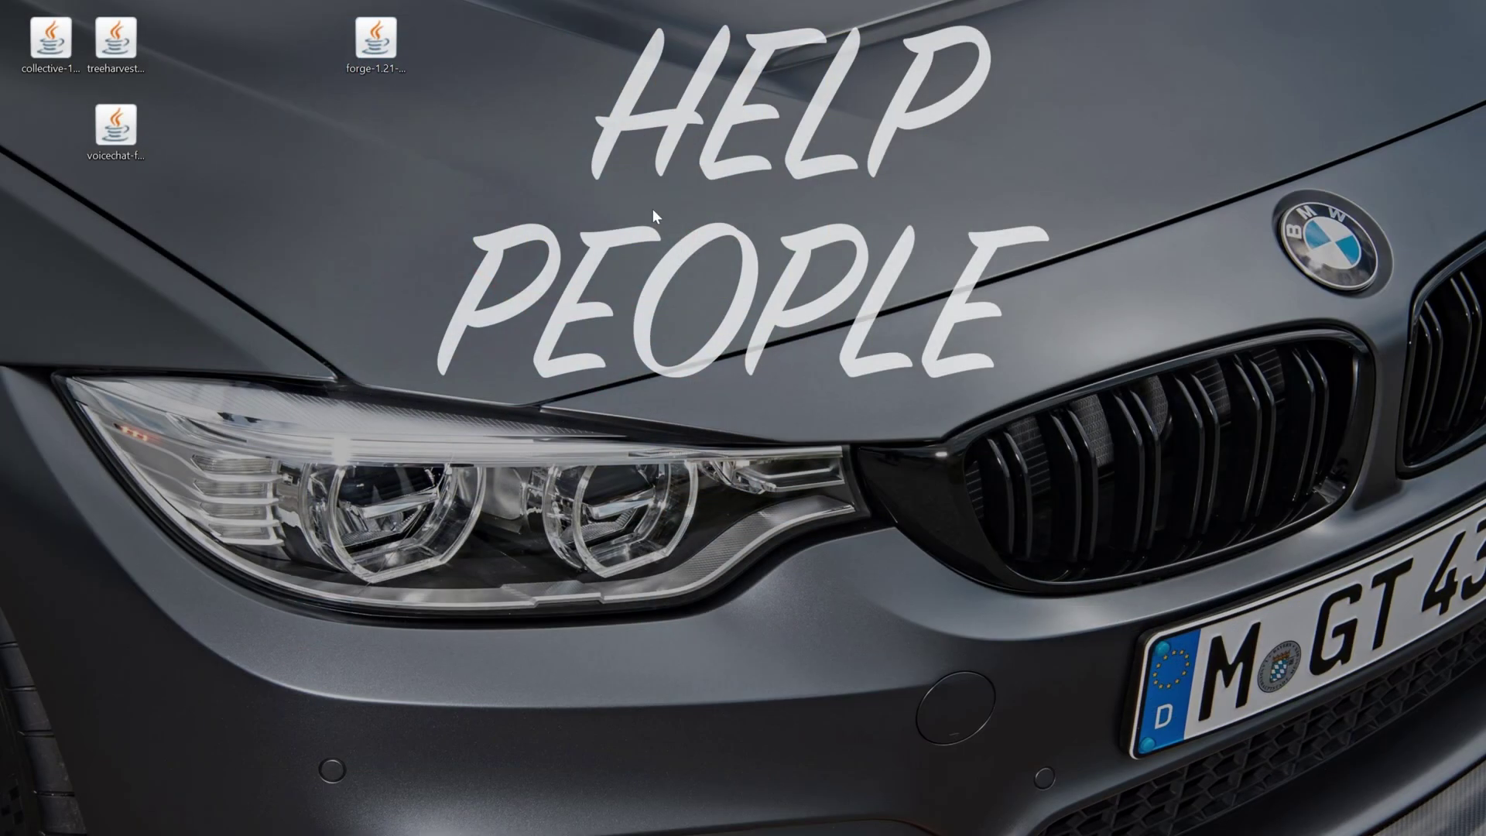
# Step: Open the Forge installer with Java(TM) Platform SE binary and run the client installation of 1.21-forge-51.0.5
pyautogui.rightClick(381, 45)
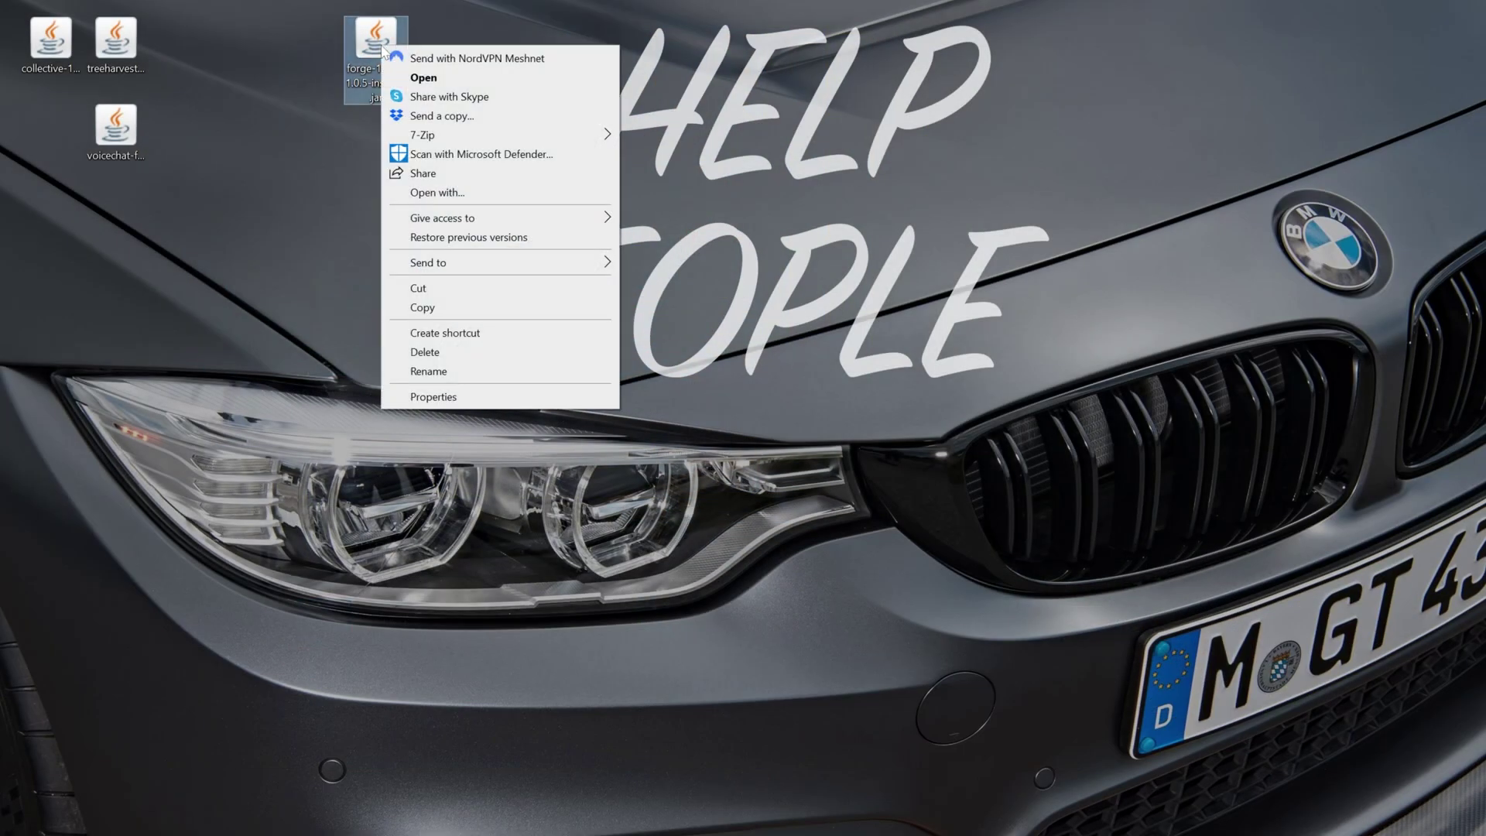
pyautogui.click(459, 192)
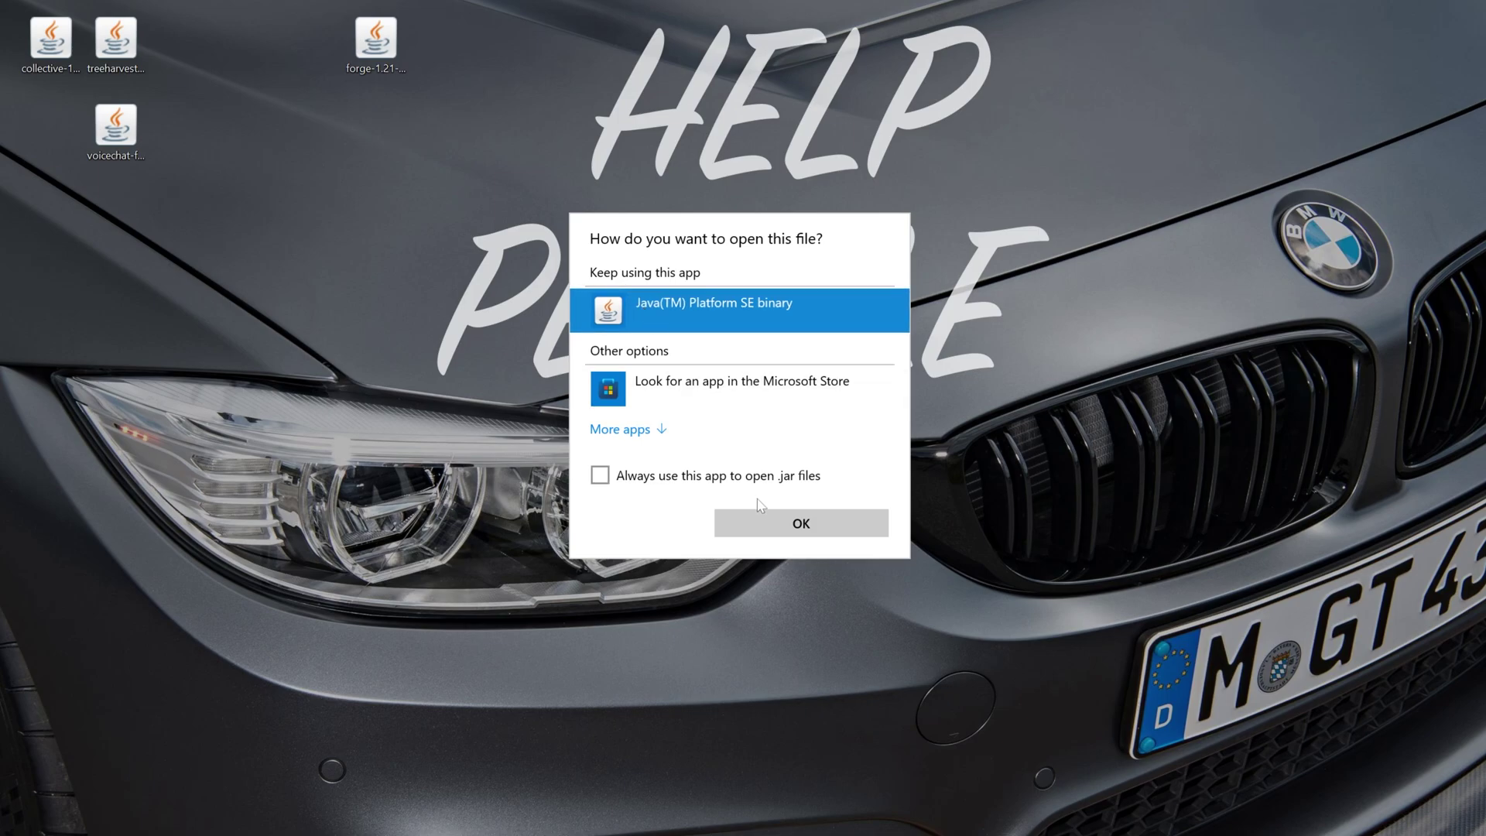
pyautogui.click(786, 514)
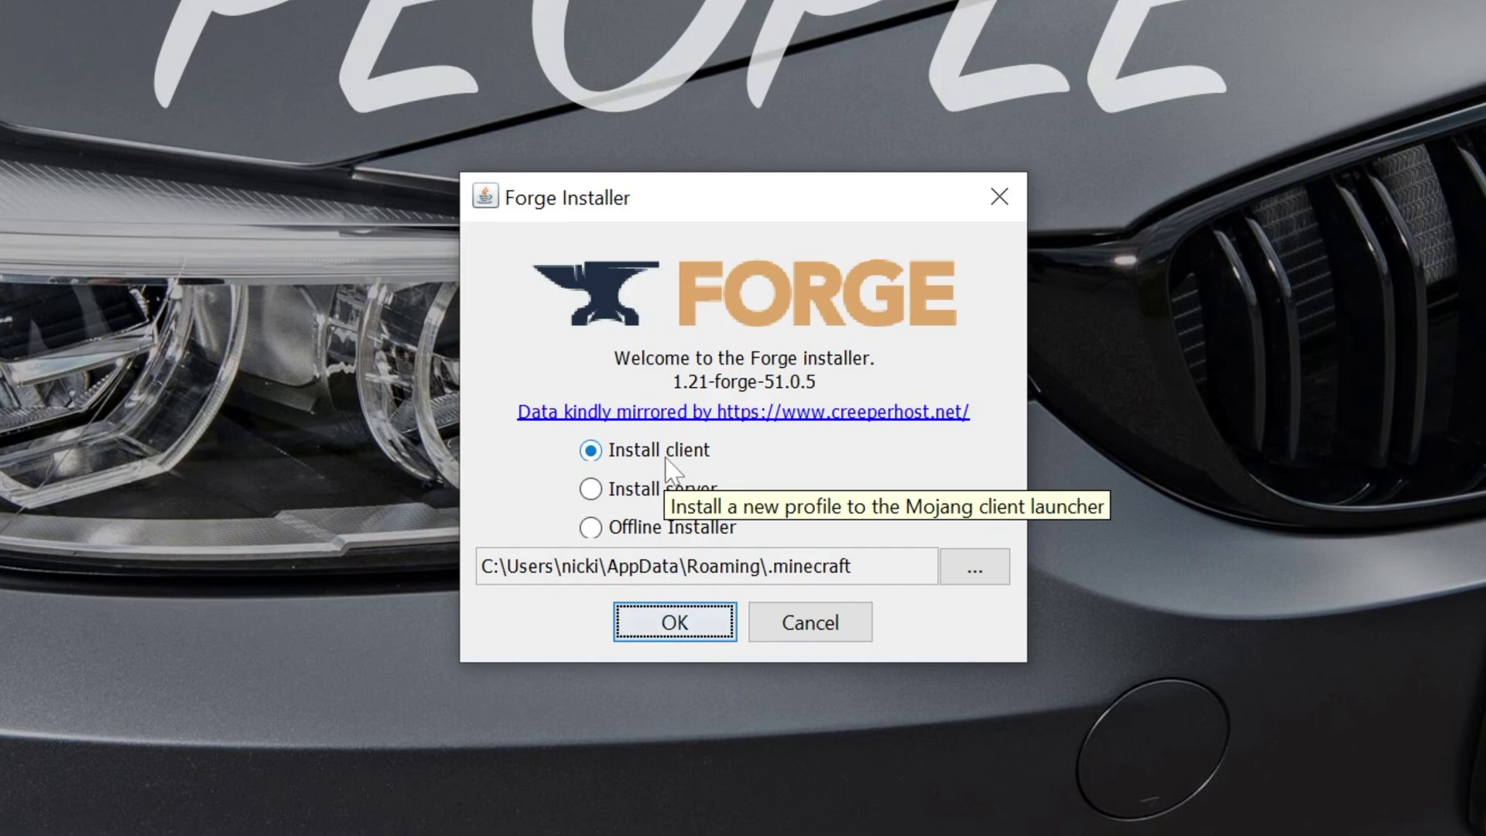
pyautogui.click(664, 627)
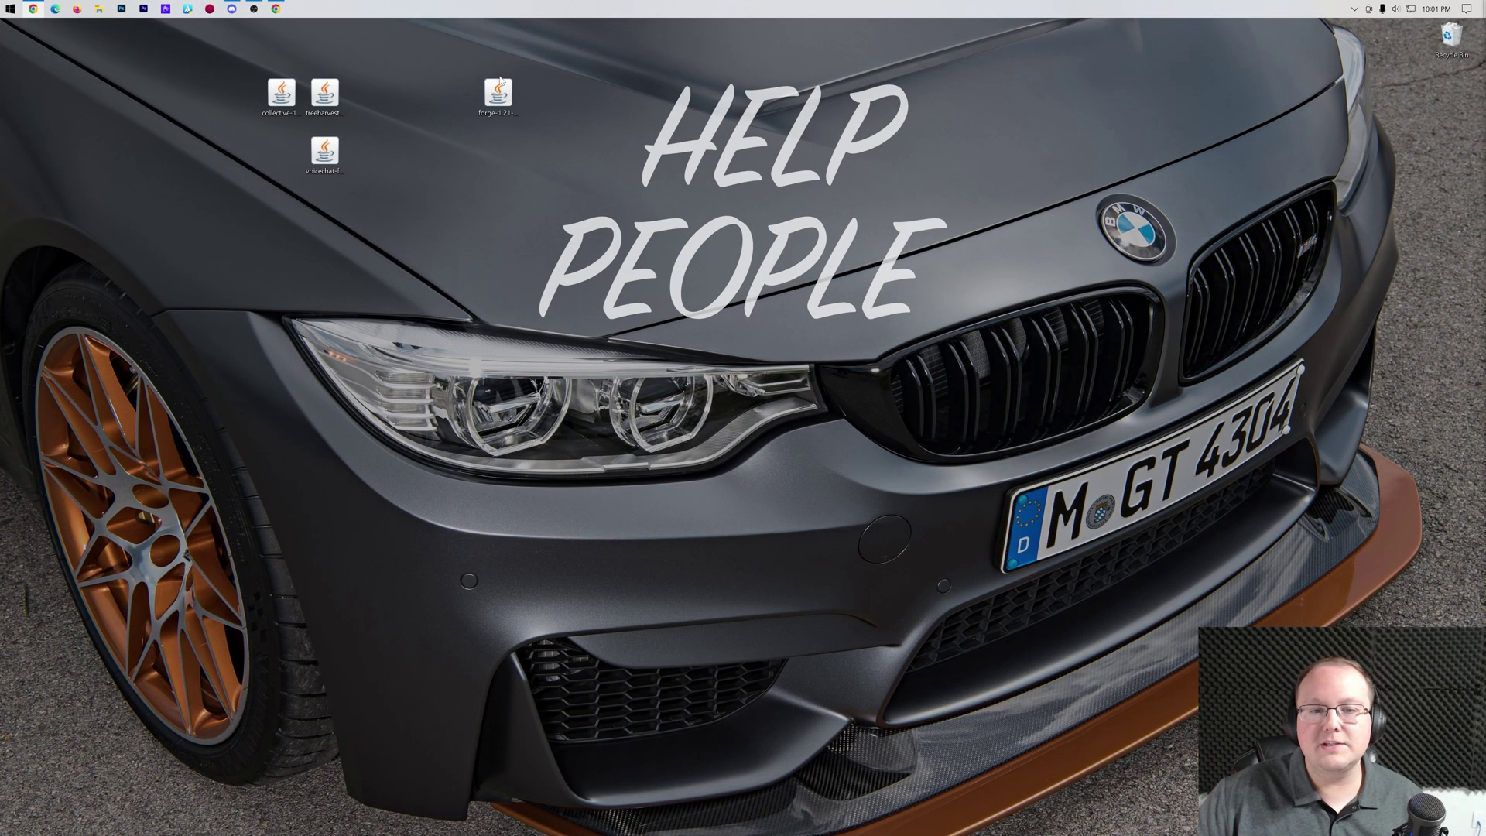
# Step: Move the Forge installer to the Recycle Bin and line up the voicechat file beside the other two mod files
pyautogui.moveTo(497, 97); pyautogui.dragTo(1452, 43)
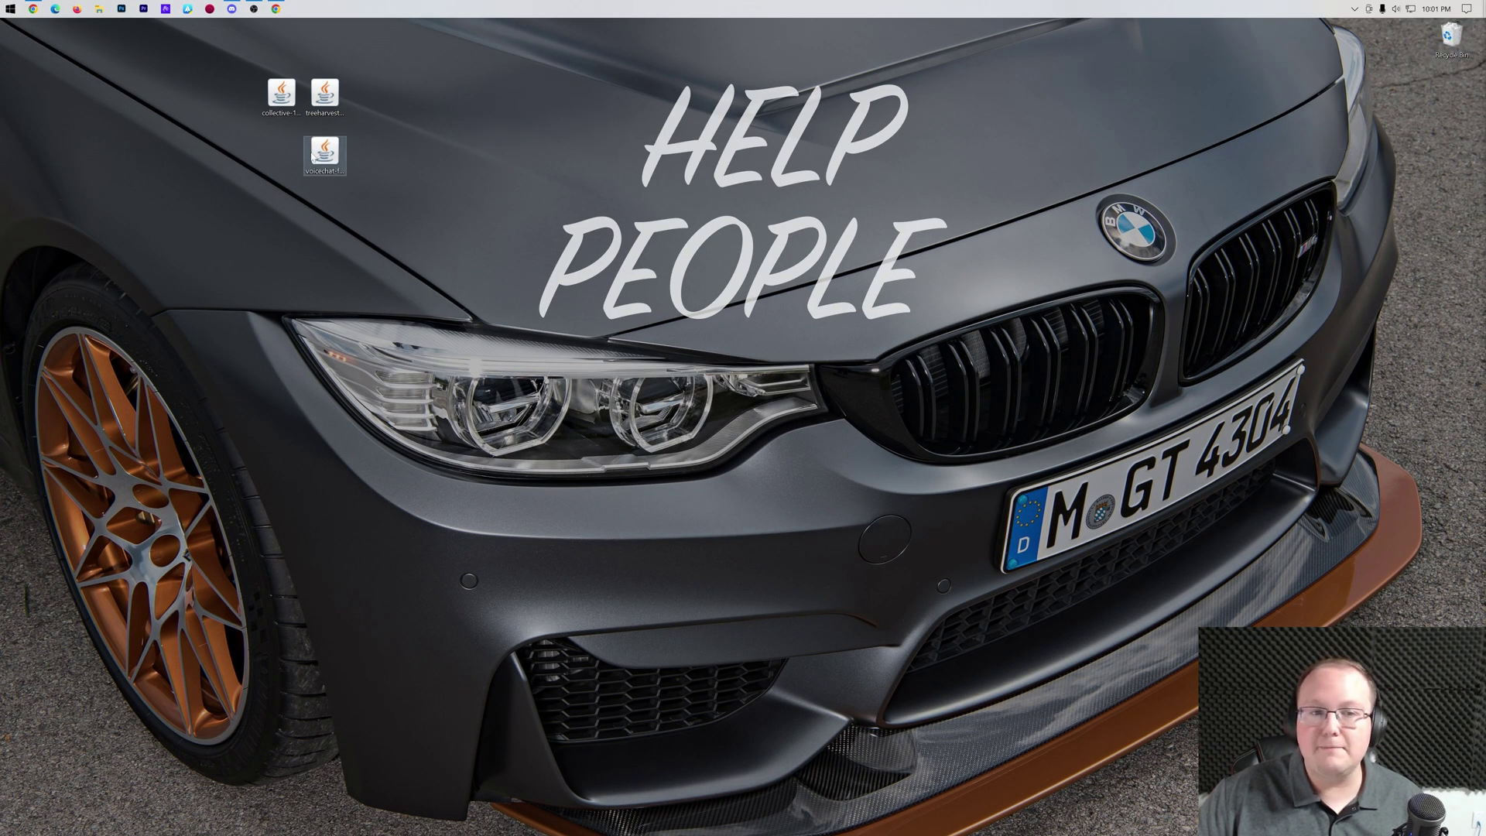
pyautogui.moveTo(324, 151); pyautogui.dragTo(404, 108)
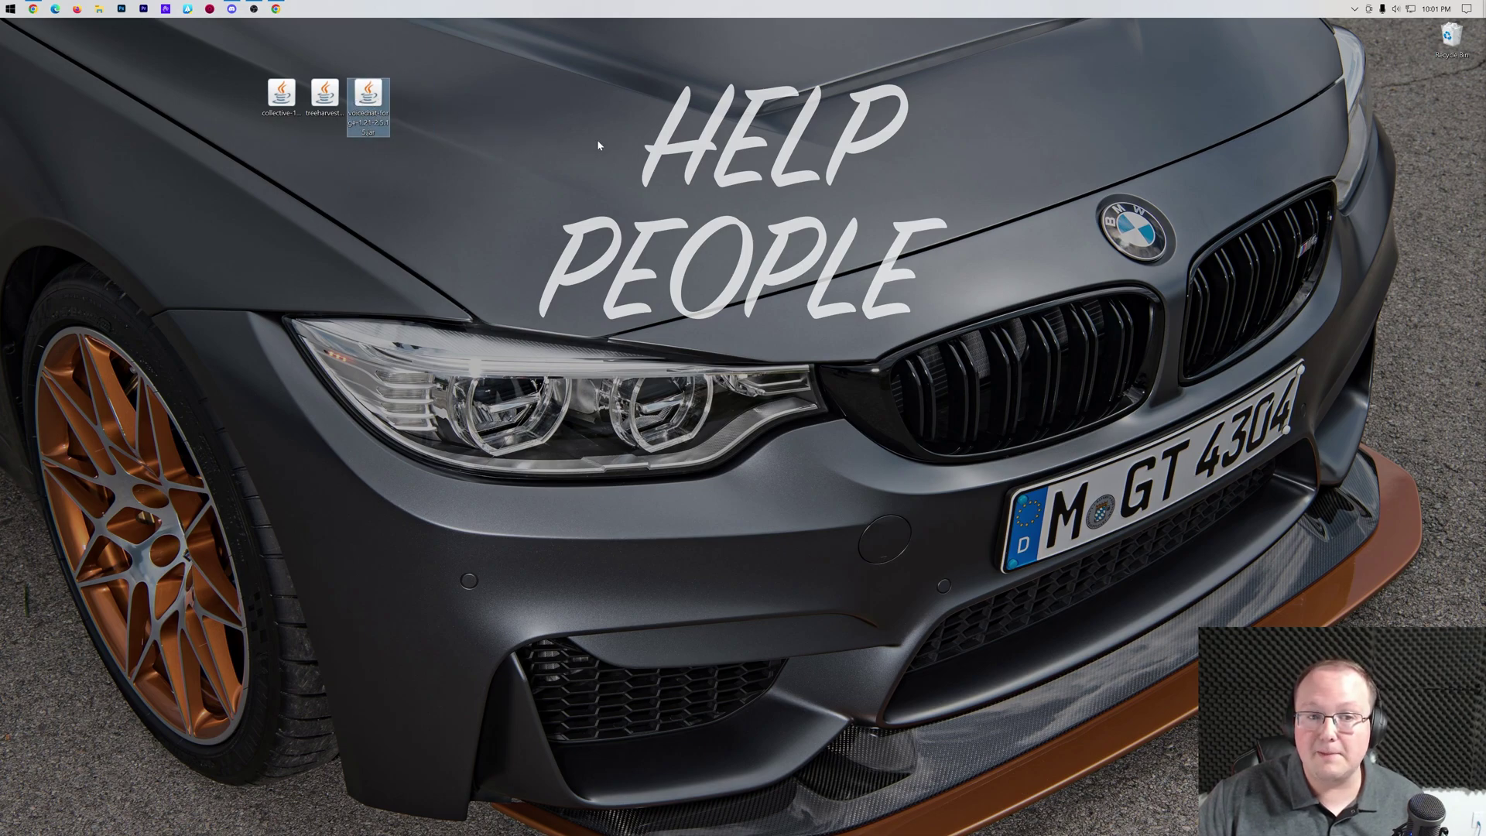
# Step: Open the Minecraft Launcher
pyautogui.press('super')
pyautogui.click(304, 69)
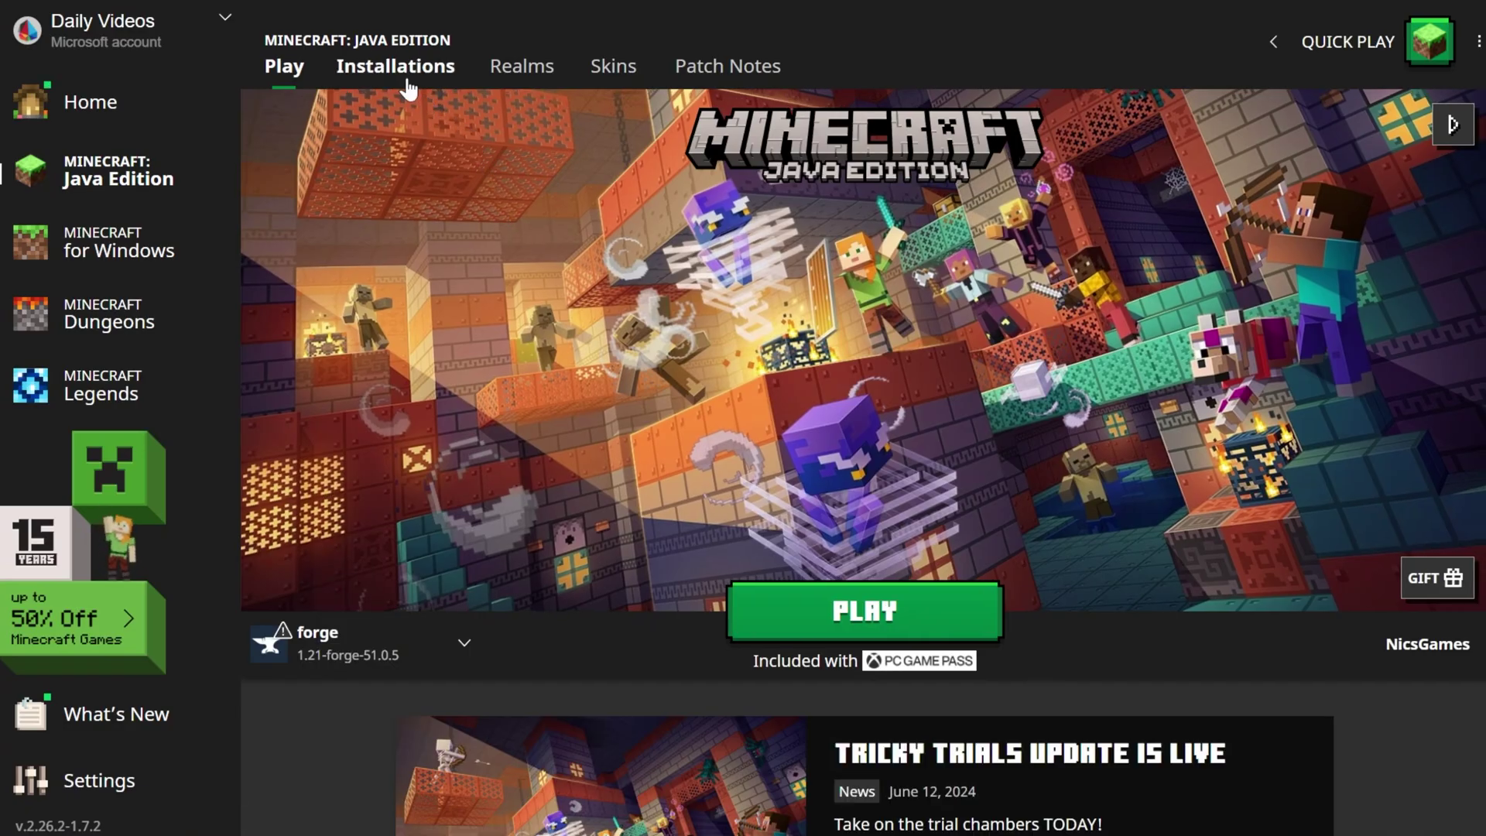
# Step: Open the Java Edition installations list and keep modded versions included in it
pyautogui.click(408, 87)
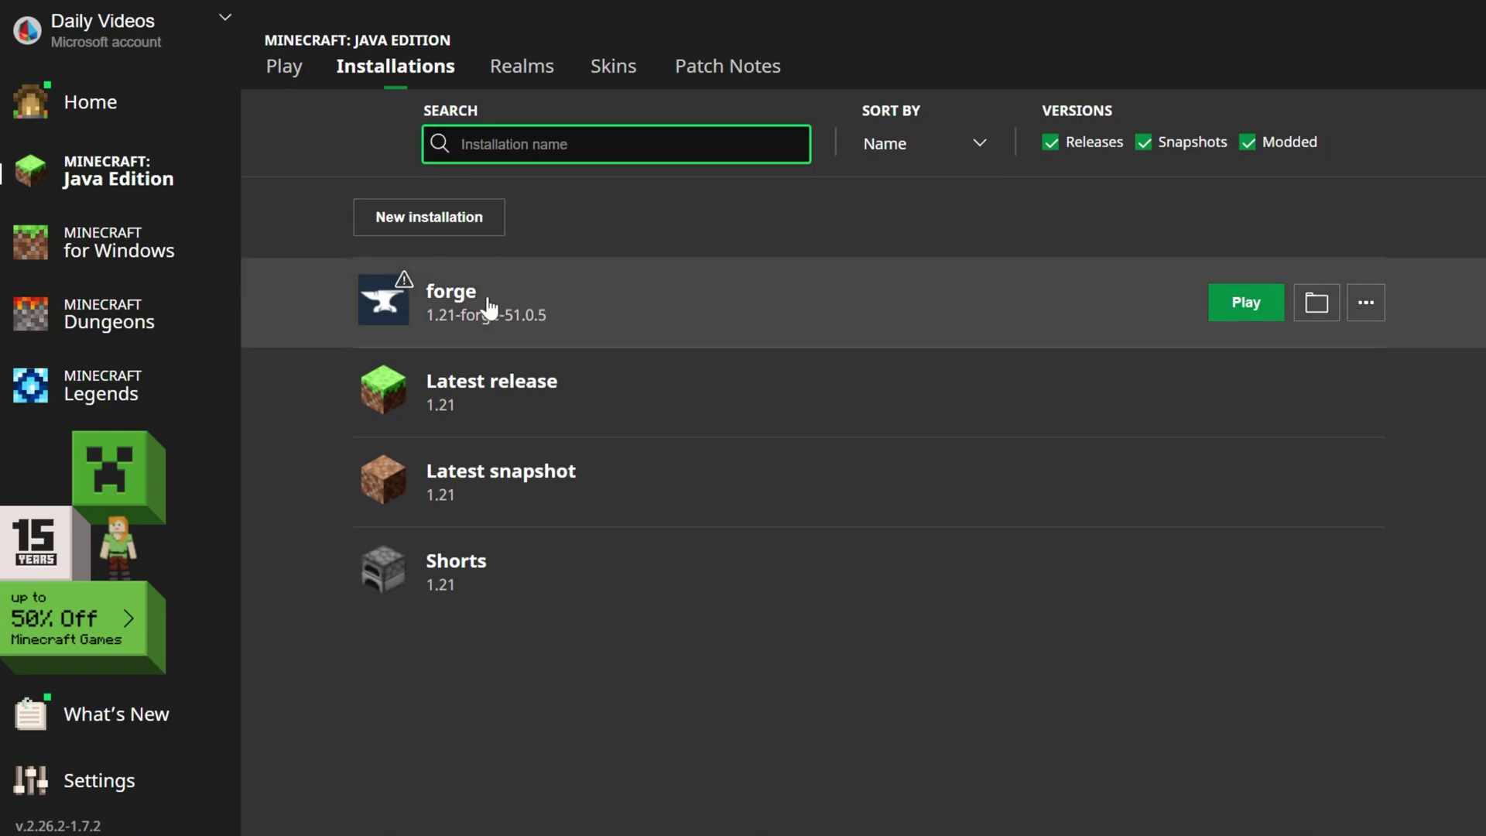
pyautogui.click(1298, 146)
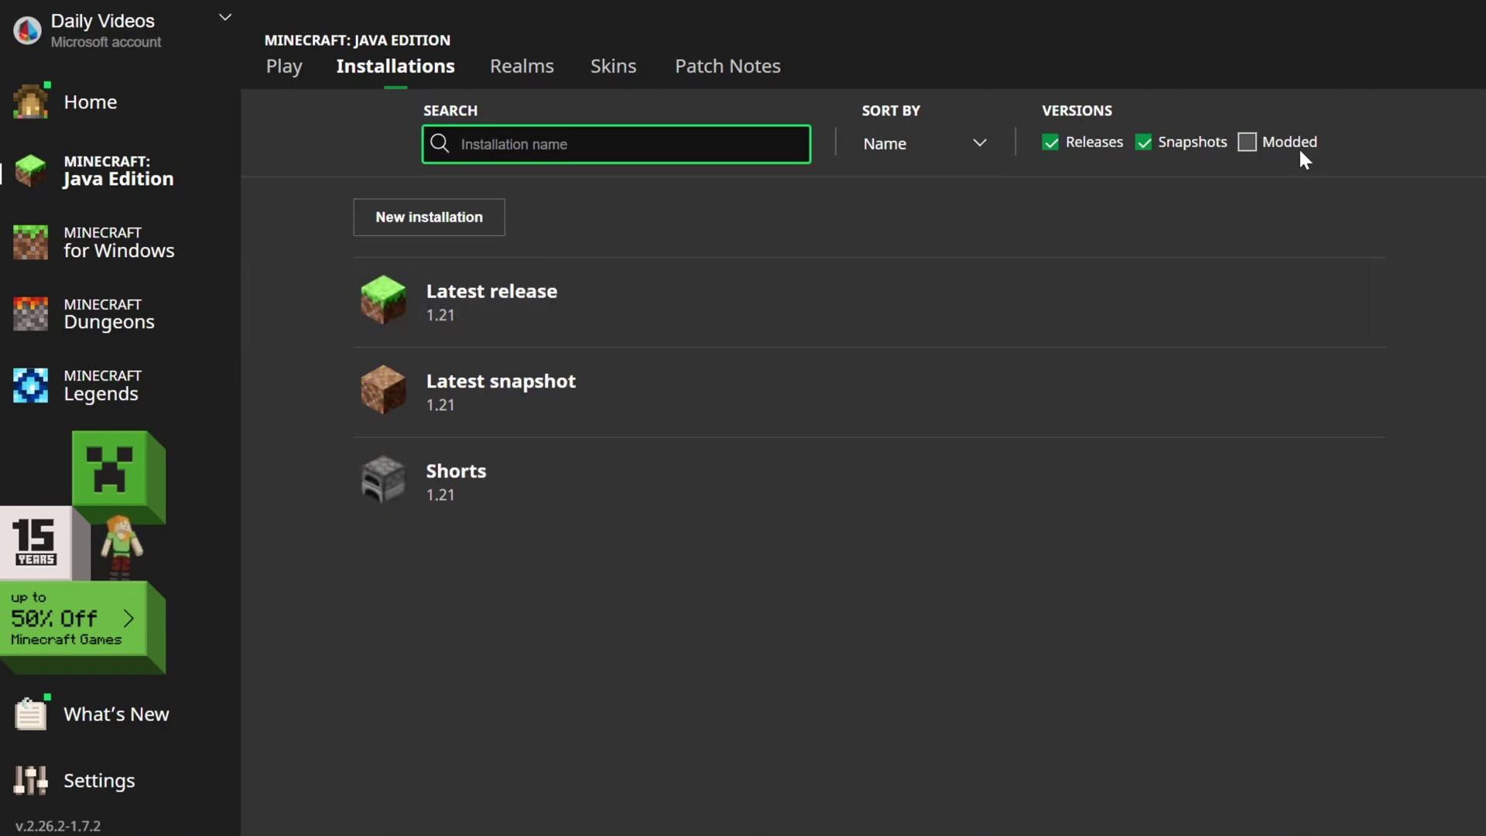
pyautogui.click(1241, 139)
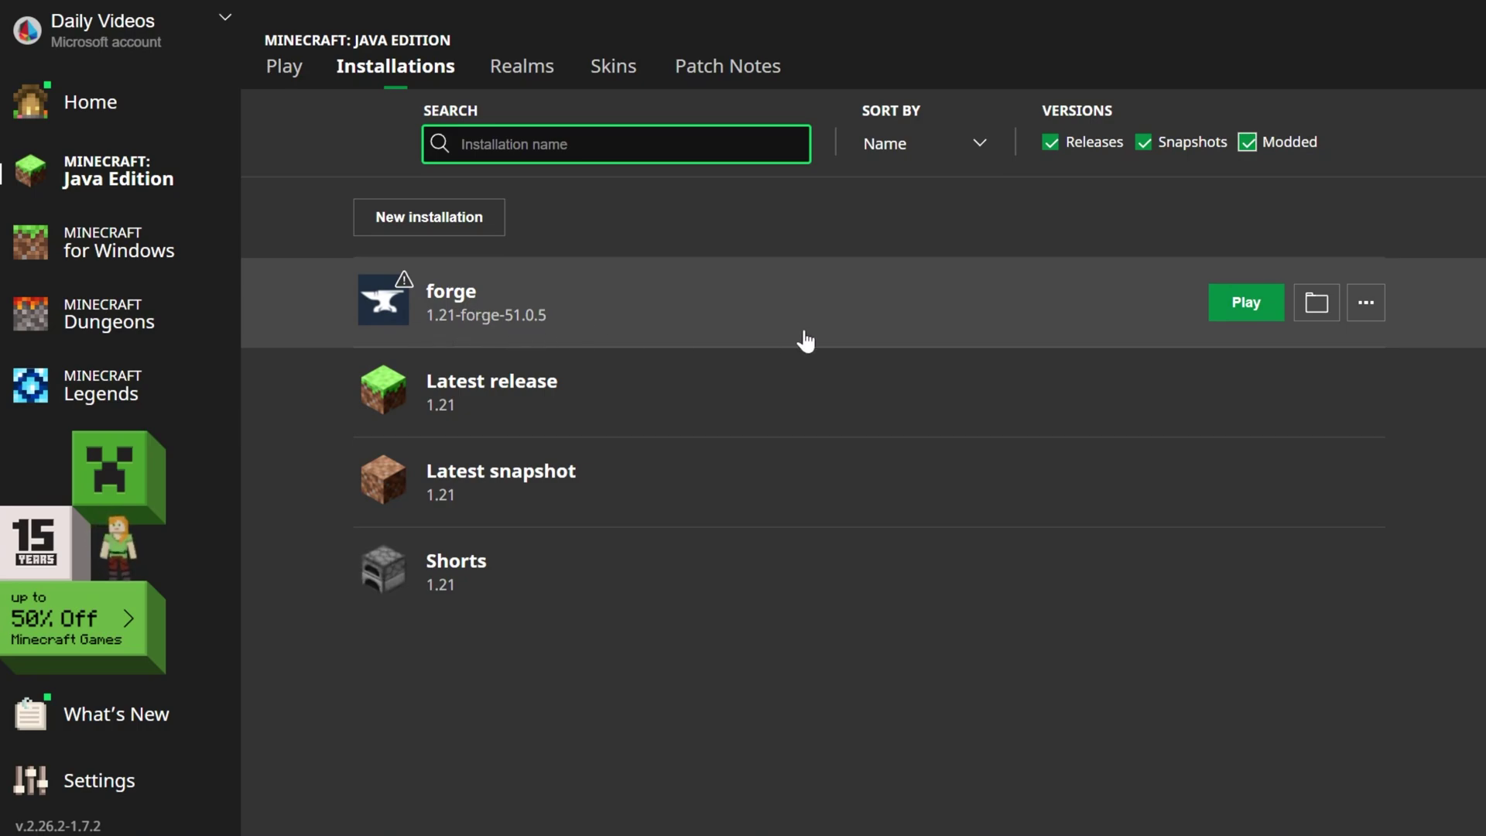
pyautogui.click(1245, 302)
pyautogui.click(907, 546)
# Step: Create an installation named SimpleGameHosting.com with version release 1.21-forge-51.0.5 and a resolution of 2560 × 1440
pyautogui.click(450, 226)
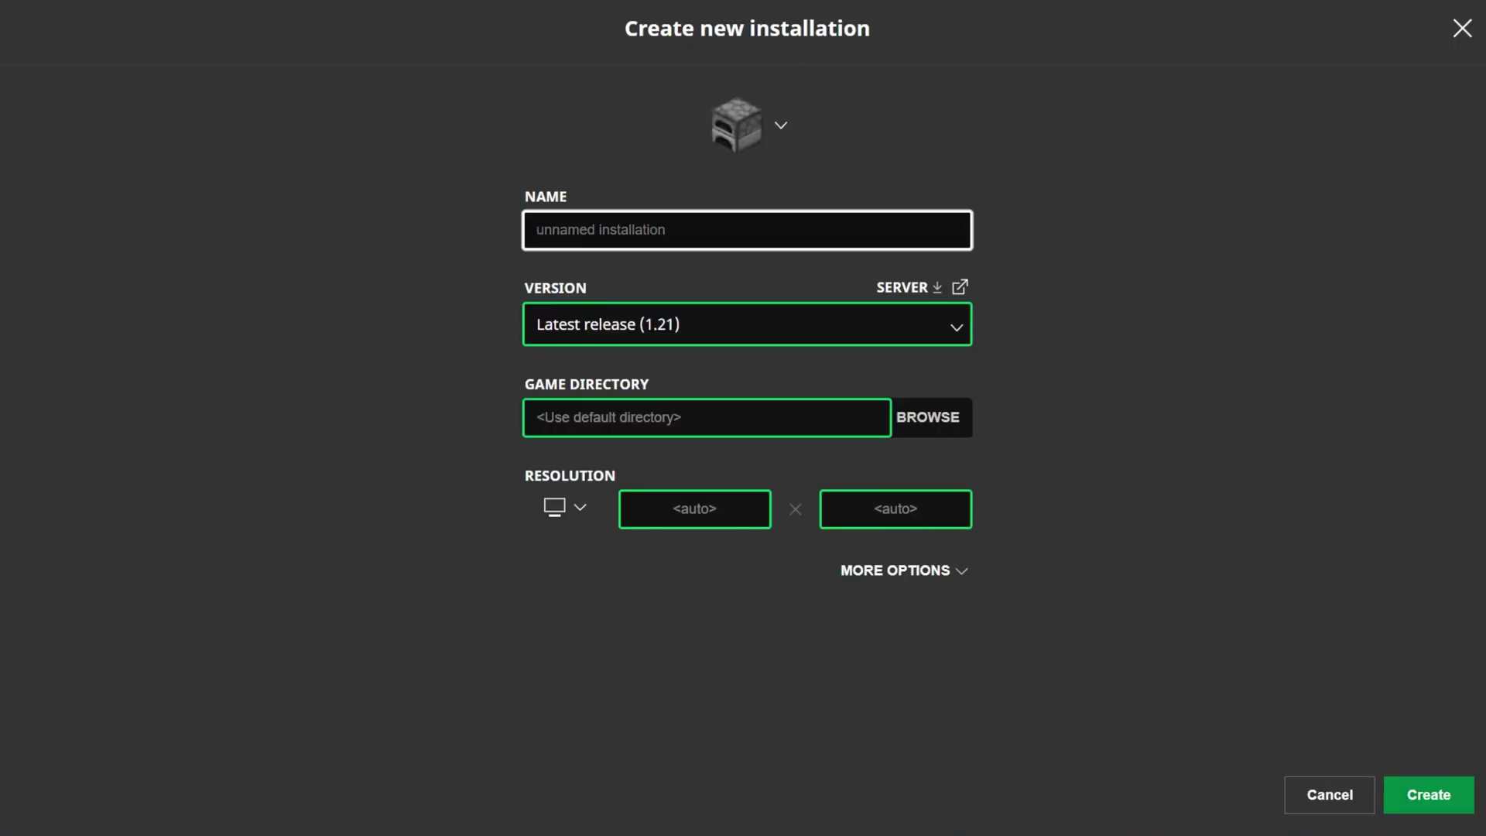
pyautogui.write('SimpleGameHosting.com')
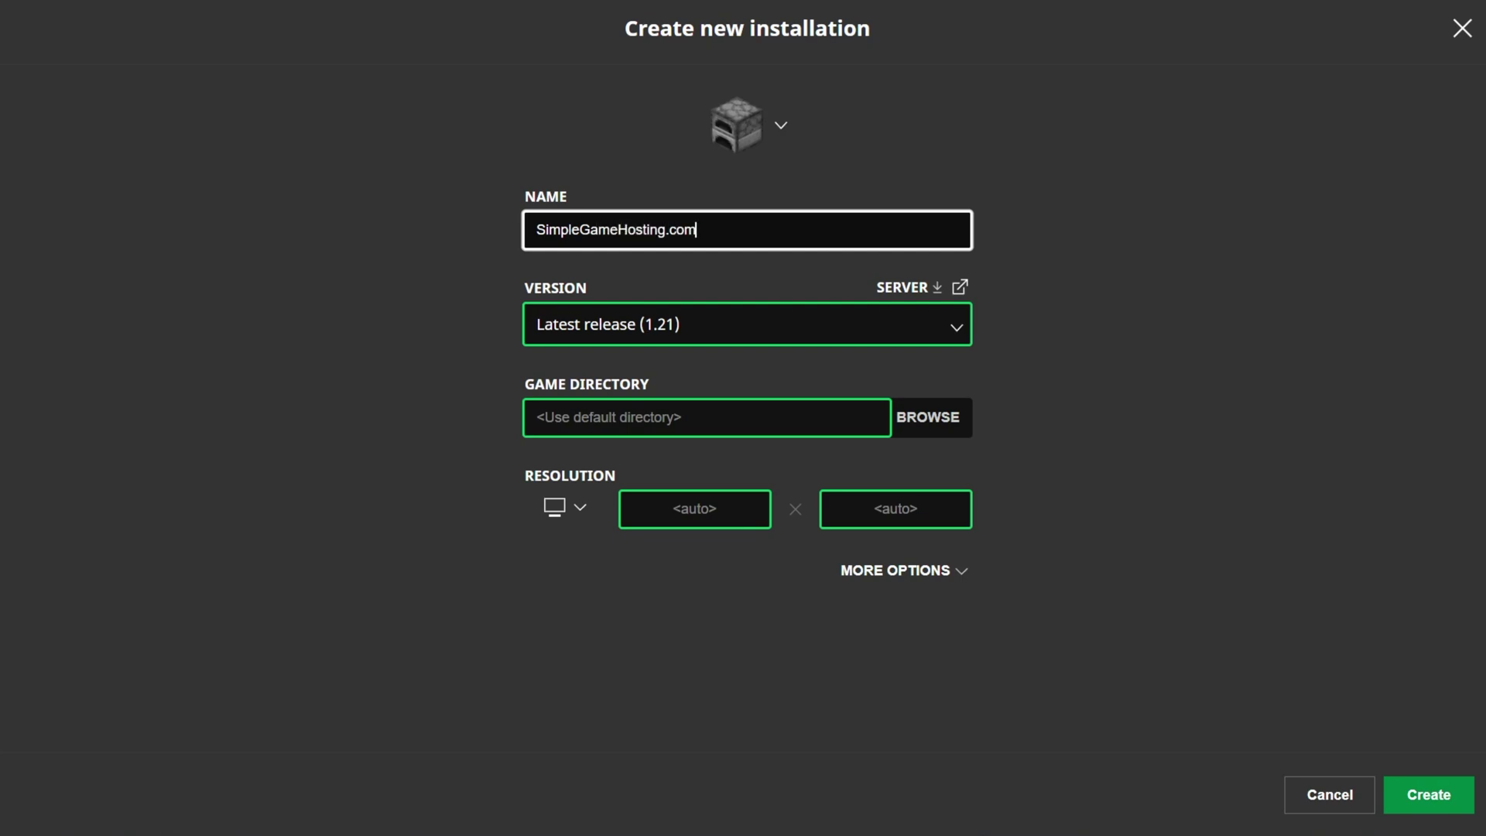
pyautogui.click(743, 324)
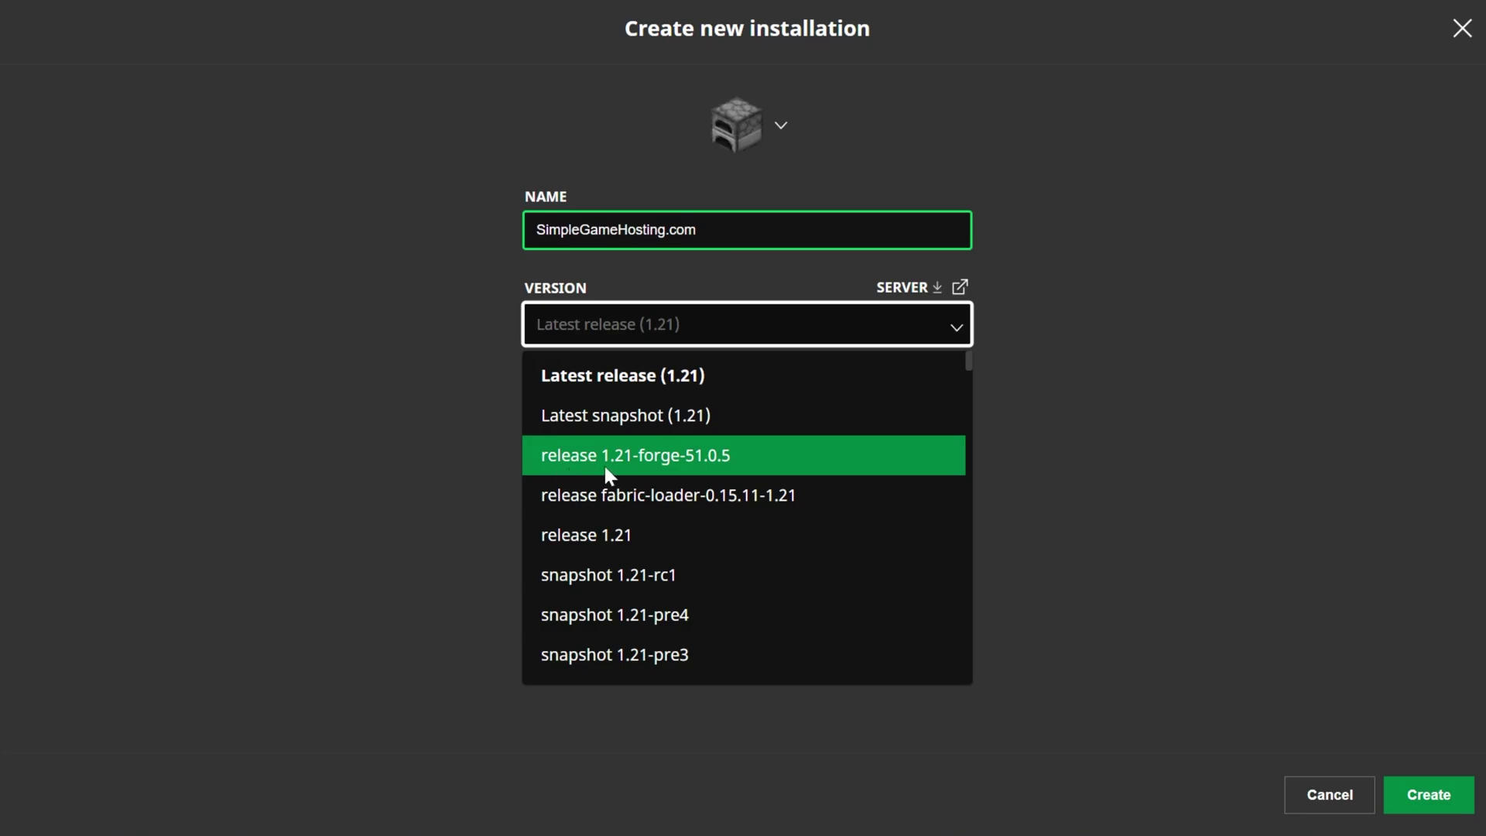
pyautogui.write('forge')
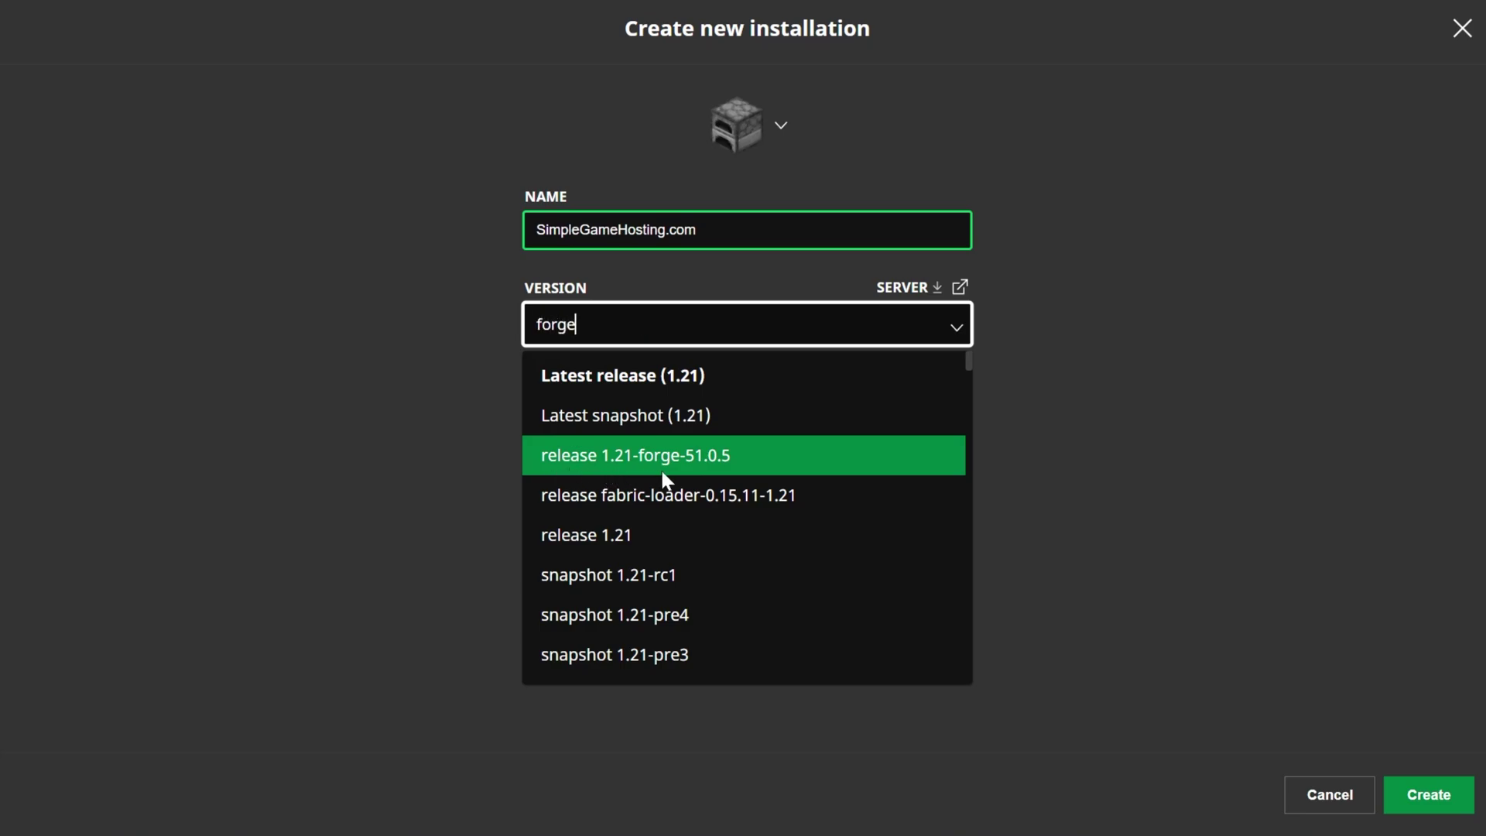
pyautogui.click(660, 380)
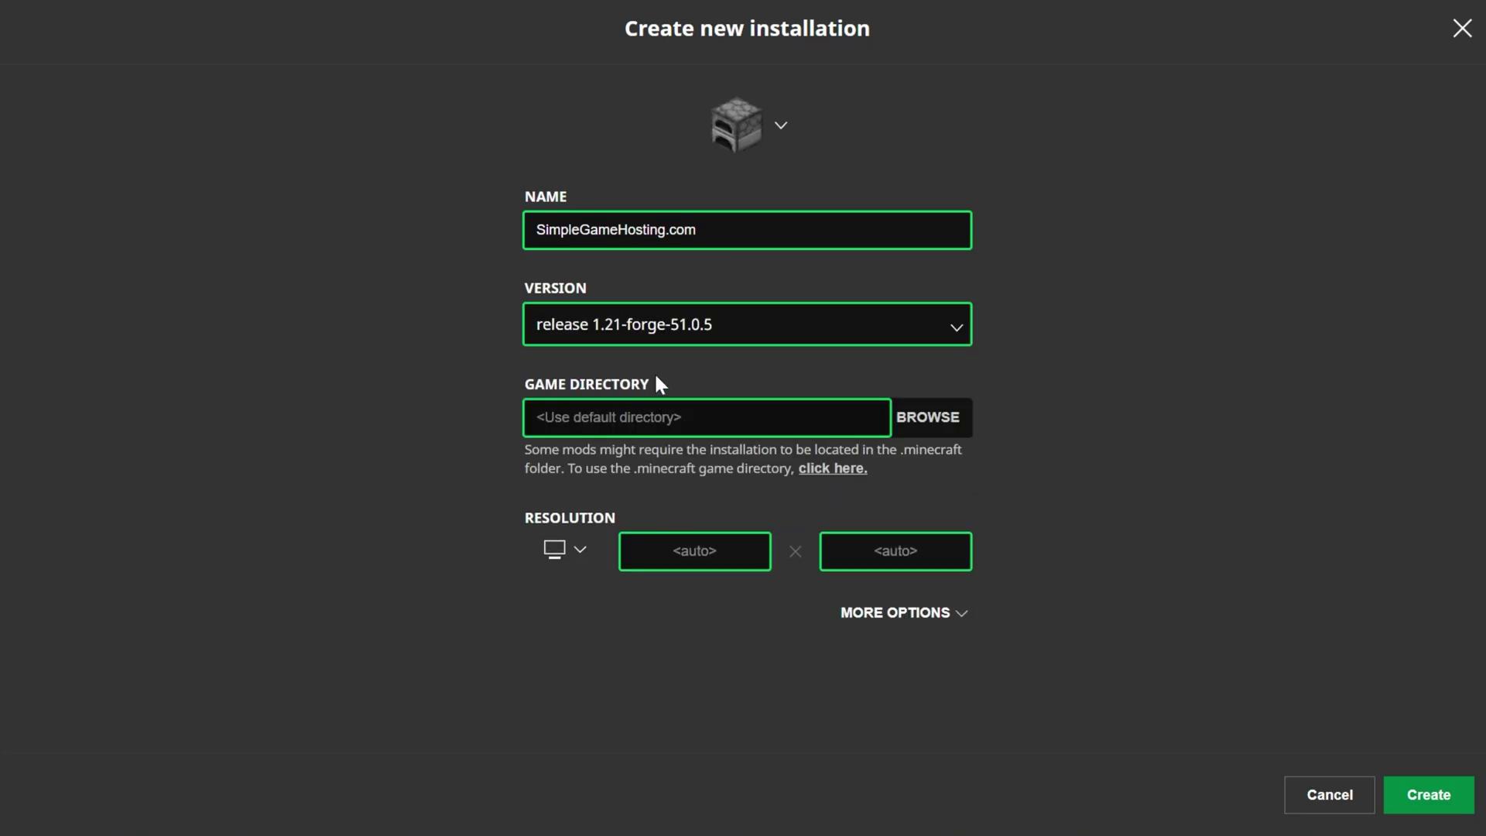
pyautogui.click(567, 554)
pyautogui.click(563, 504)
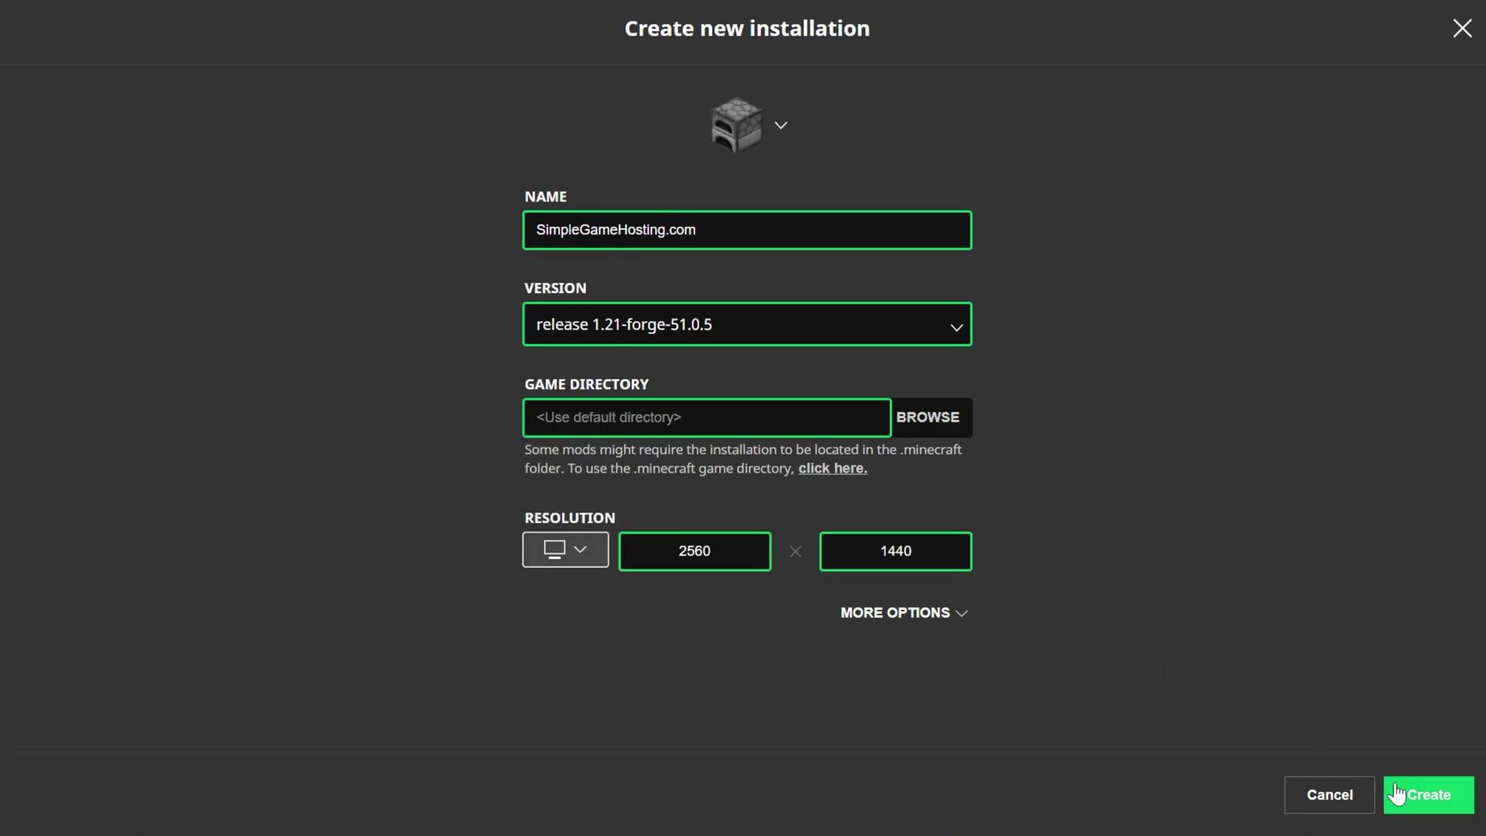
pyautogui.click(1396, 793)
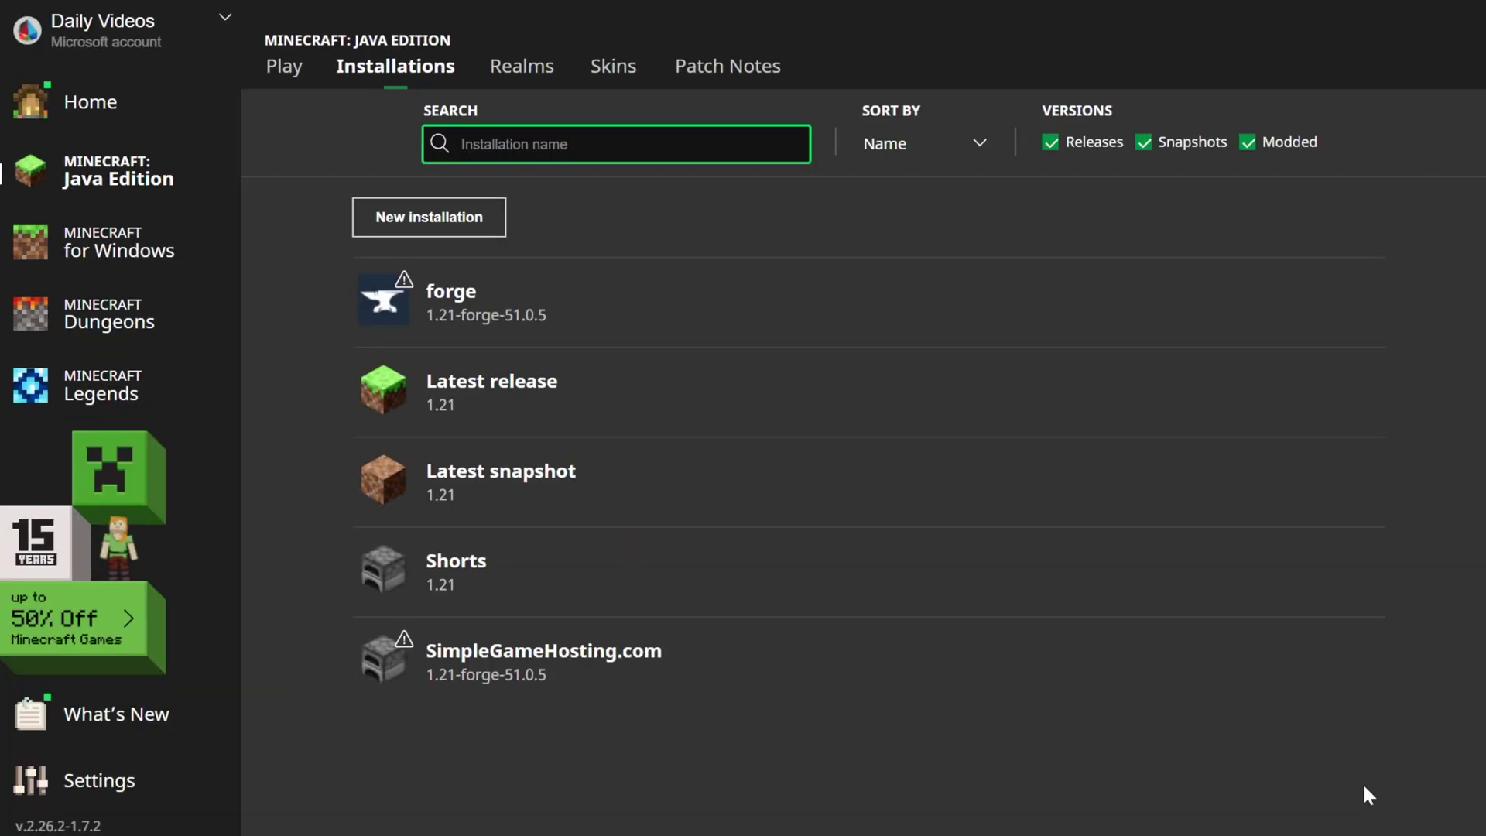
# Step: Launch the SimpleGameHosting.com installation, accepting the modded-game warning, and open the mods folder from the game's mod list
pyautogui.click(1247, 663)
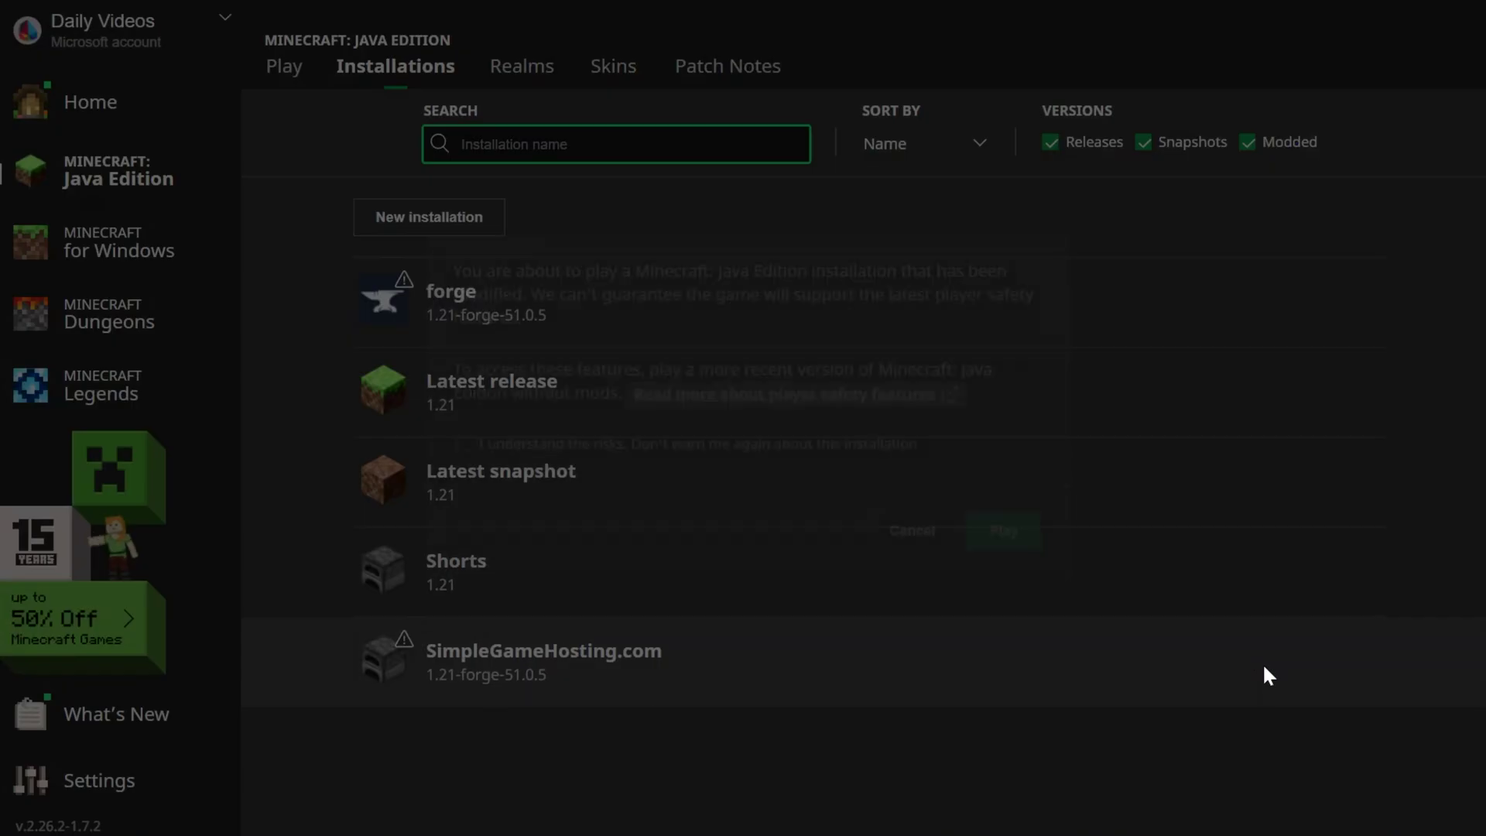
pyautogui.click(1003, 544)
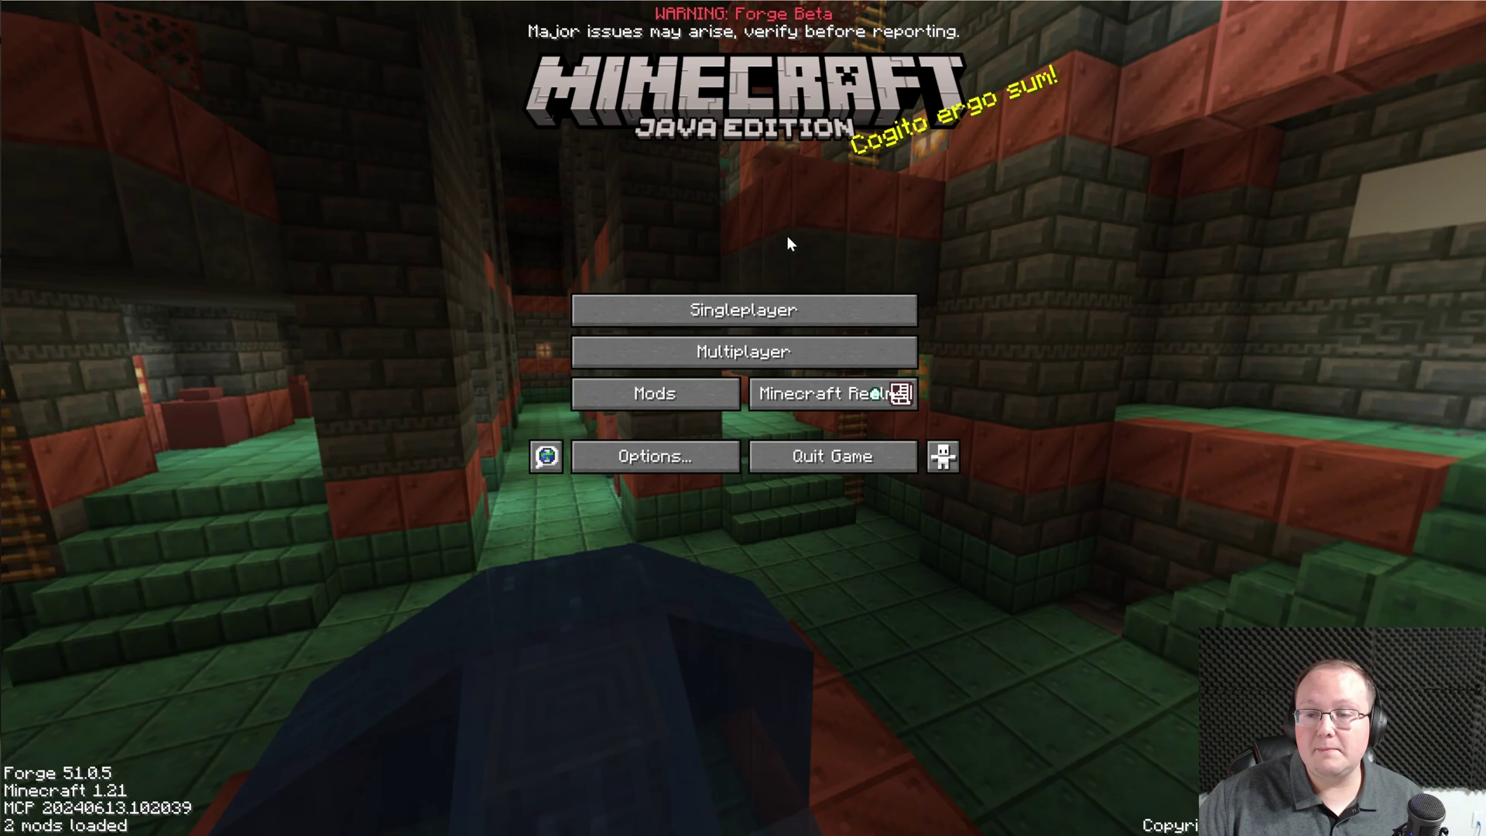
pyautogui.click(655, 391)
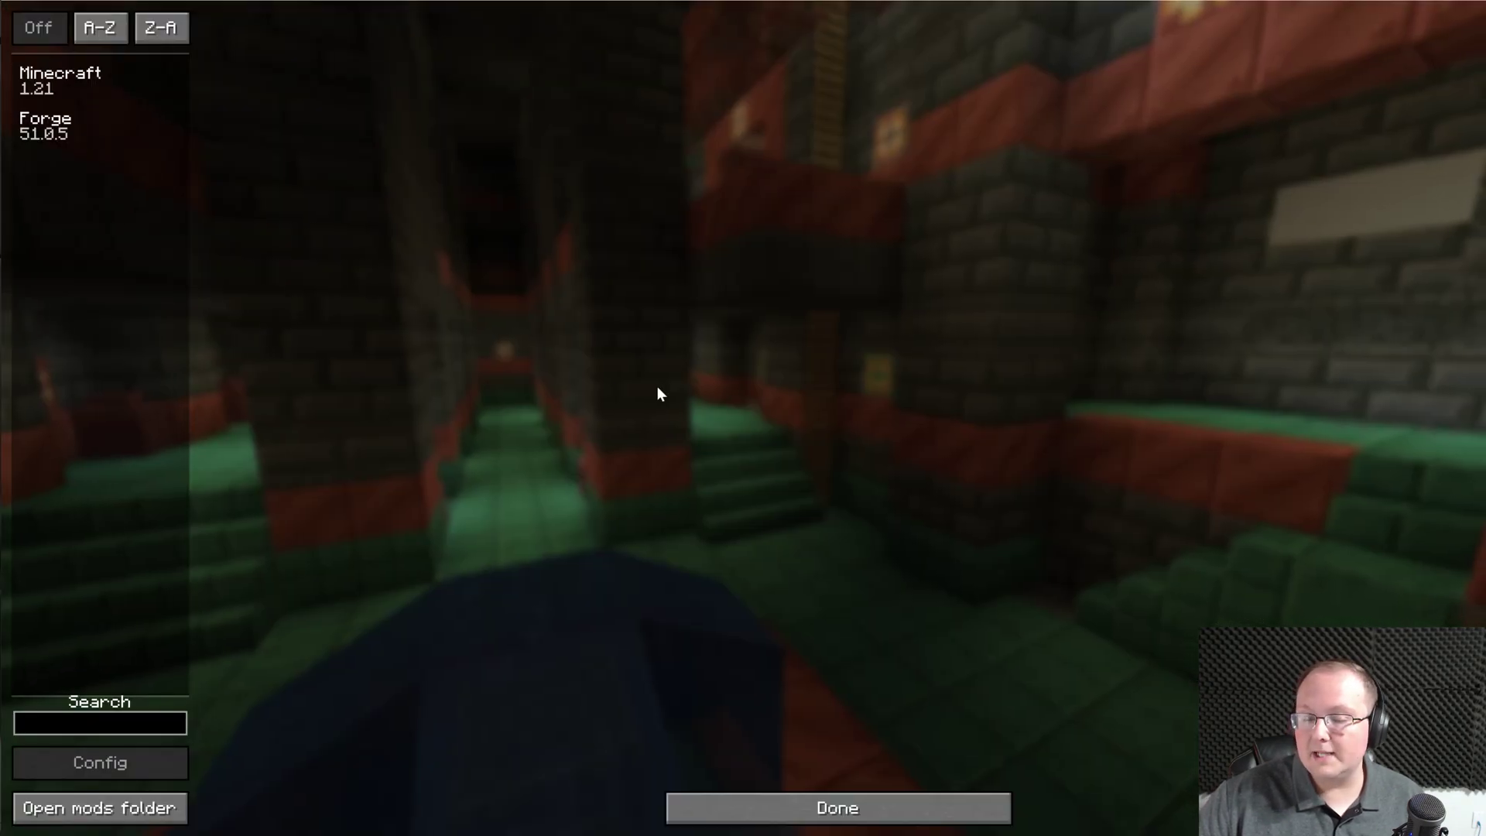
pyautogui.click(107, 809)
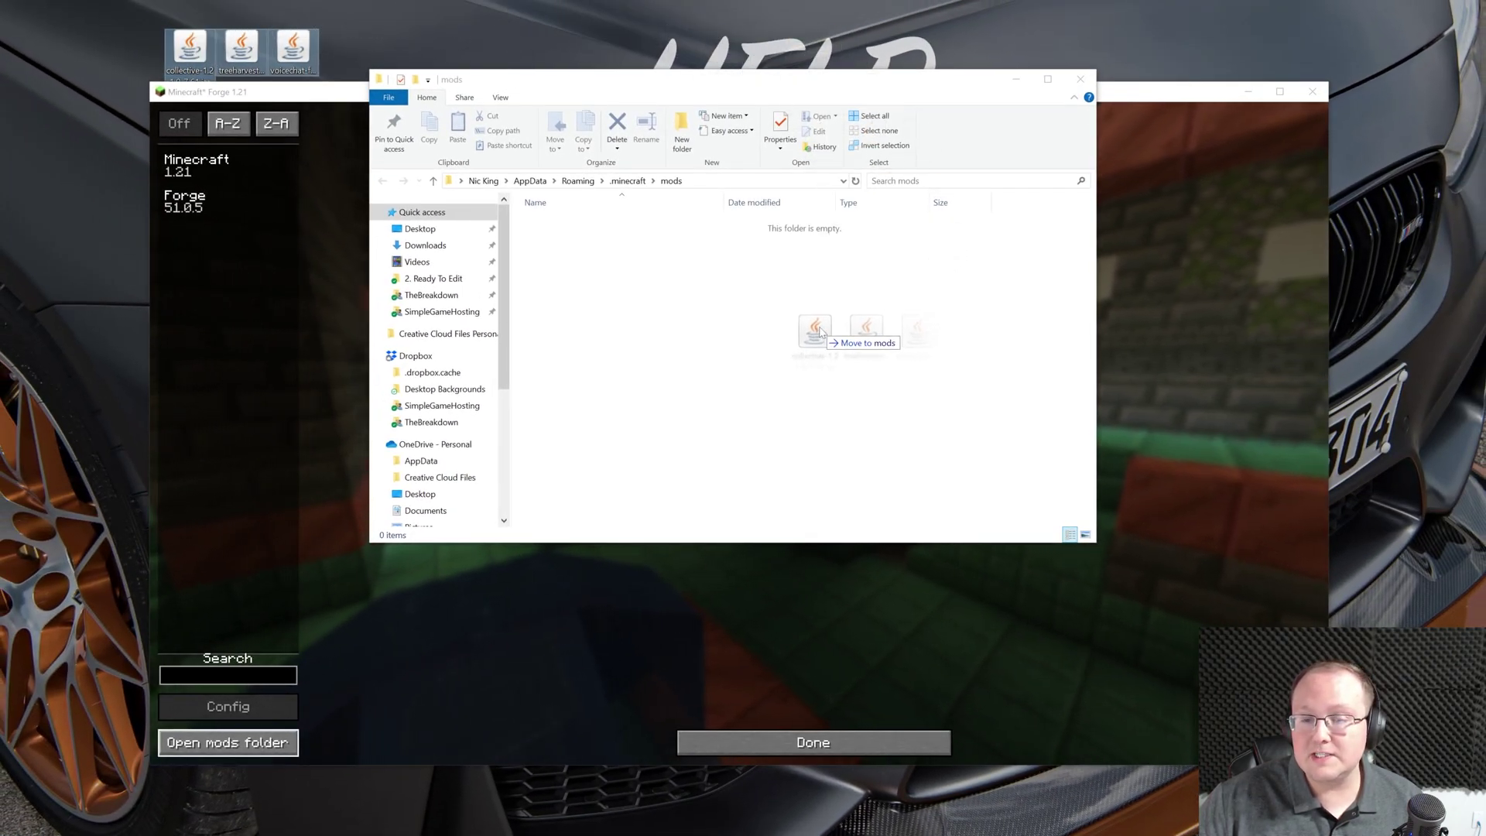
# Step: Move the collective, treeharvester and voicechat jar files from the desktop into the mods folder and close it
pyautogui.moveTo(820, 332); pyautogui.dragTo(808, 326)
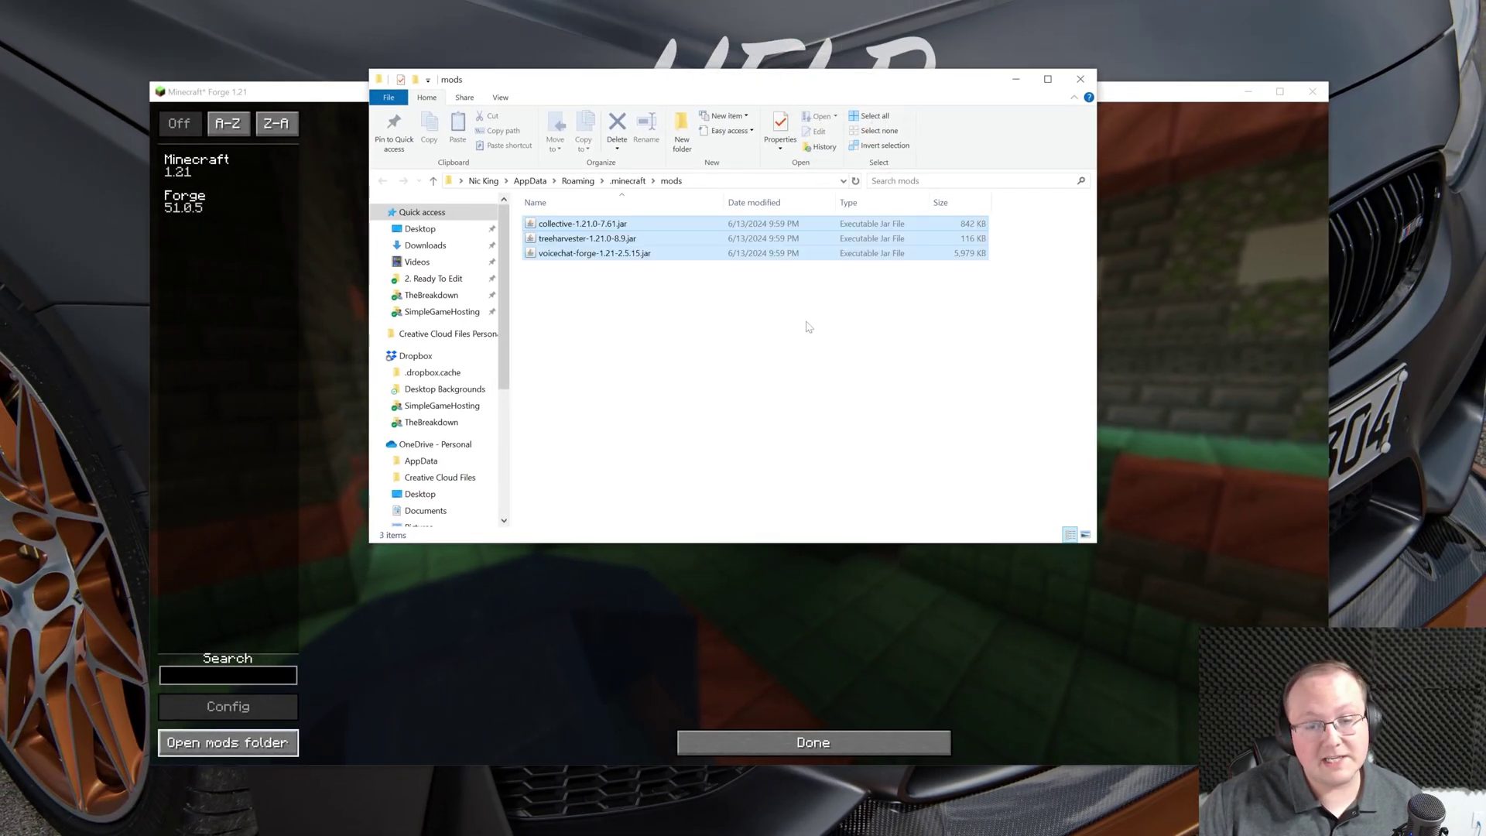
pyautogui.click(636, 283)
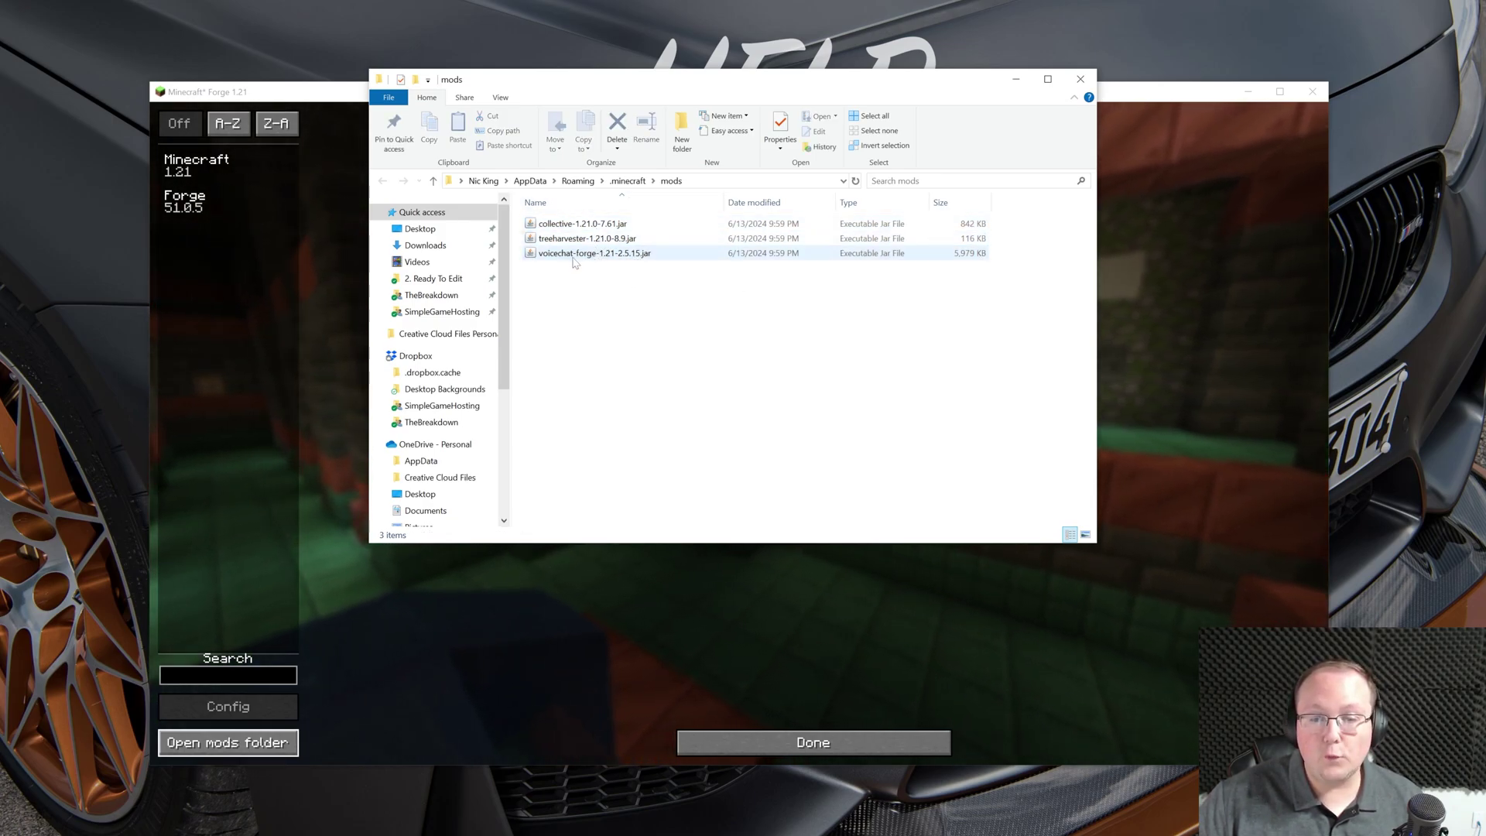
pyautogui.click(1081, 80)
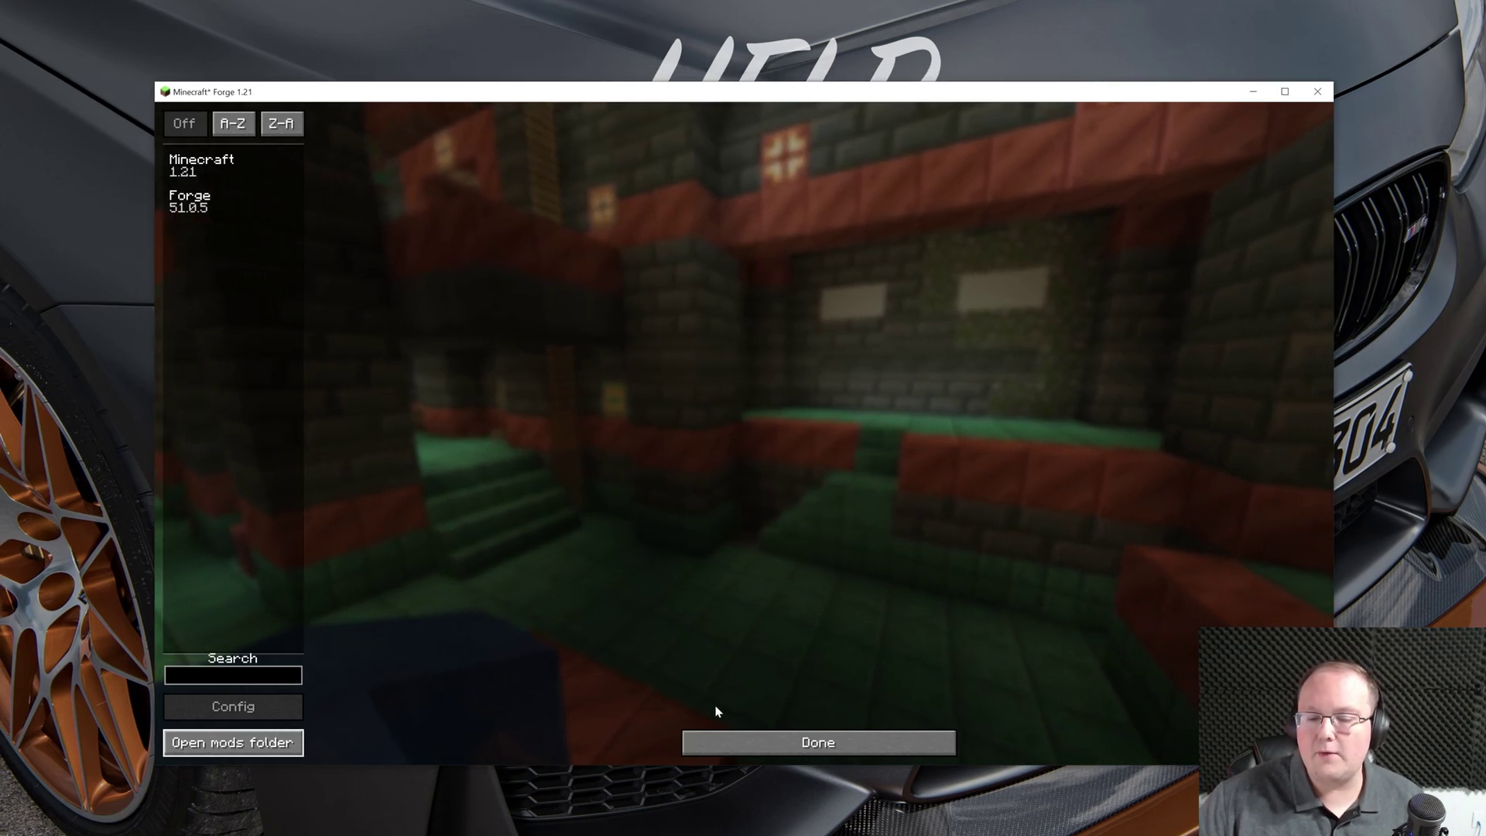
# Step: Quit the game and relaunch the SimpleGameHosting.com installation from the Minecraft Launcher
pyautogui.click(743, 741)
pyautogui.click(785, 466)
pyautogui.press('super')
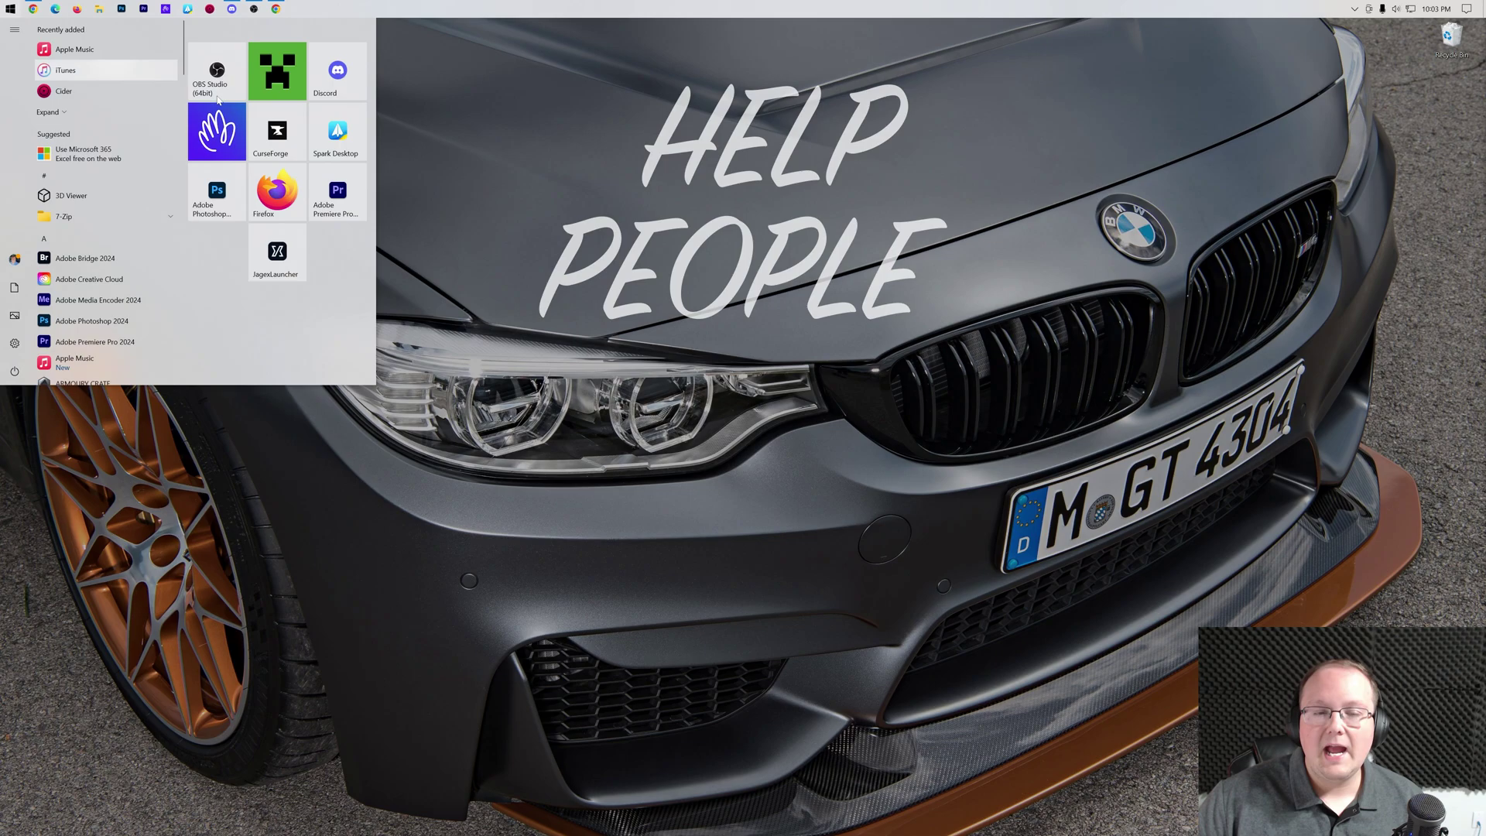
pyautogui.click(287, 96)
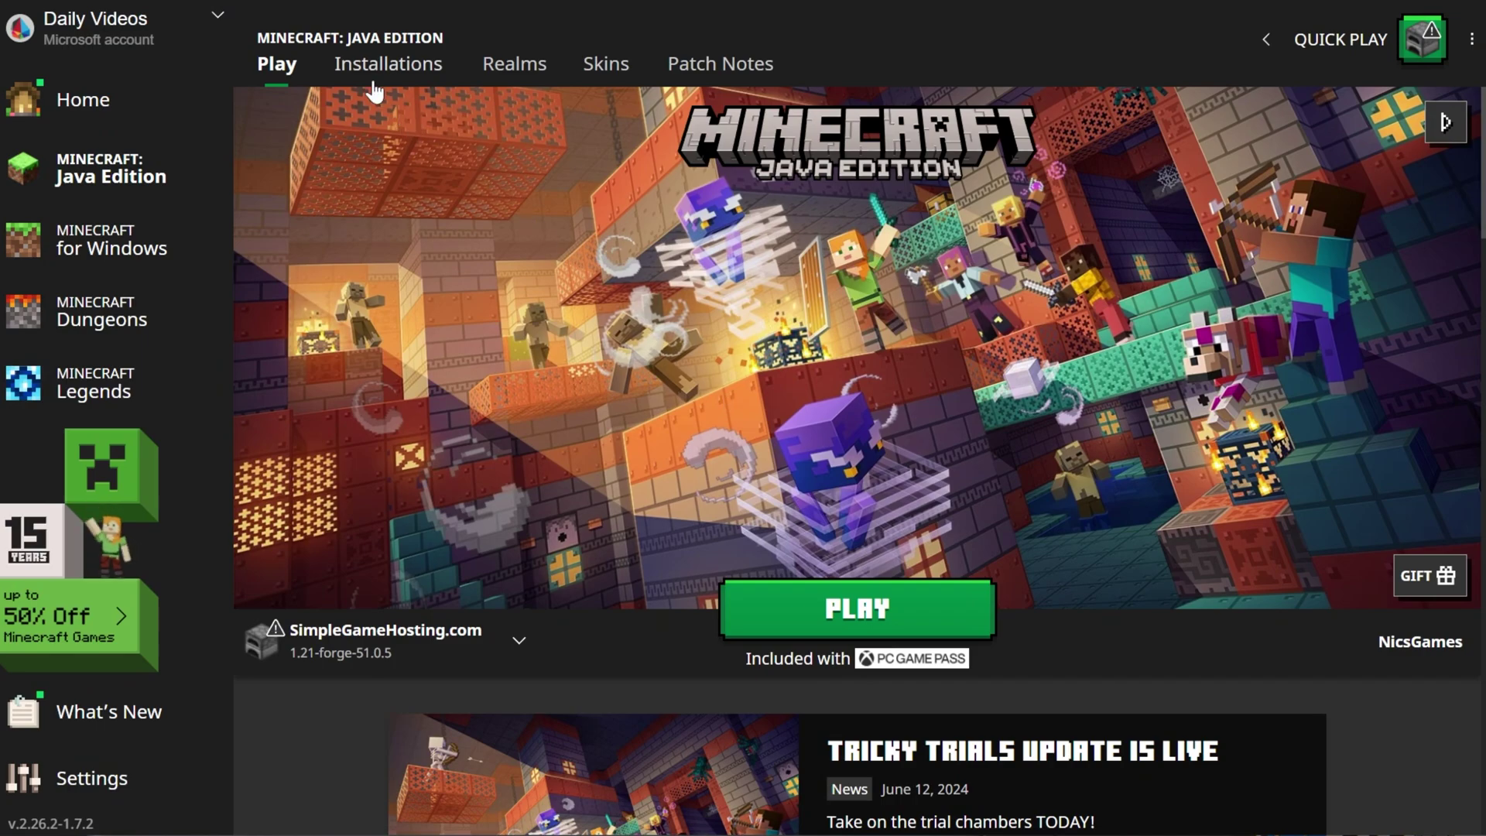
pyautogui.click(374, 91)
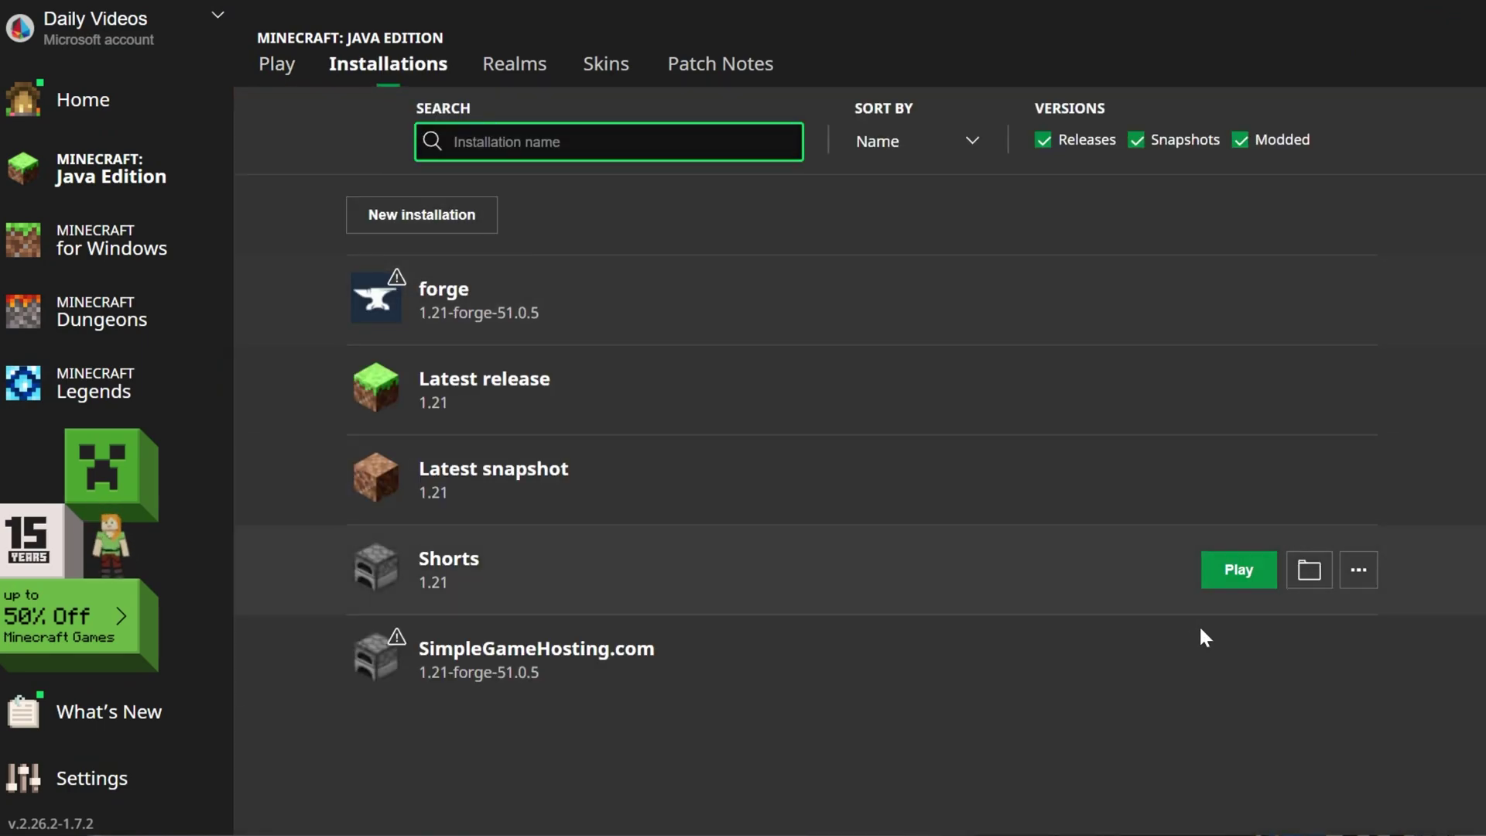
pyautogui.click(1230, 662)
pyautogui.click(1029, 543)
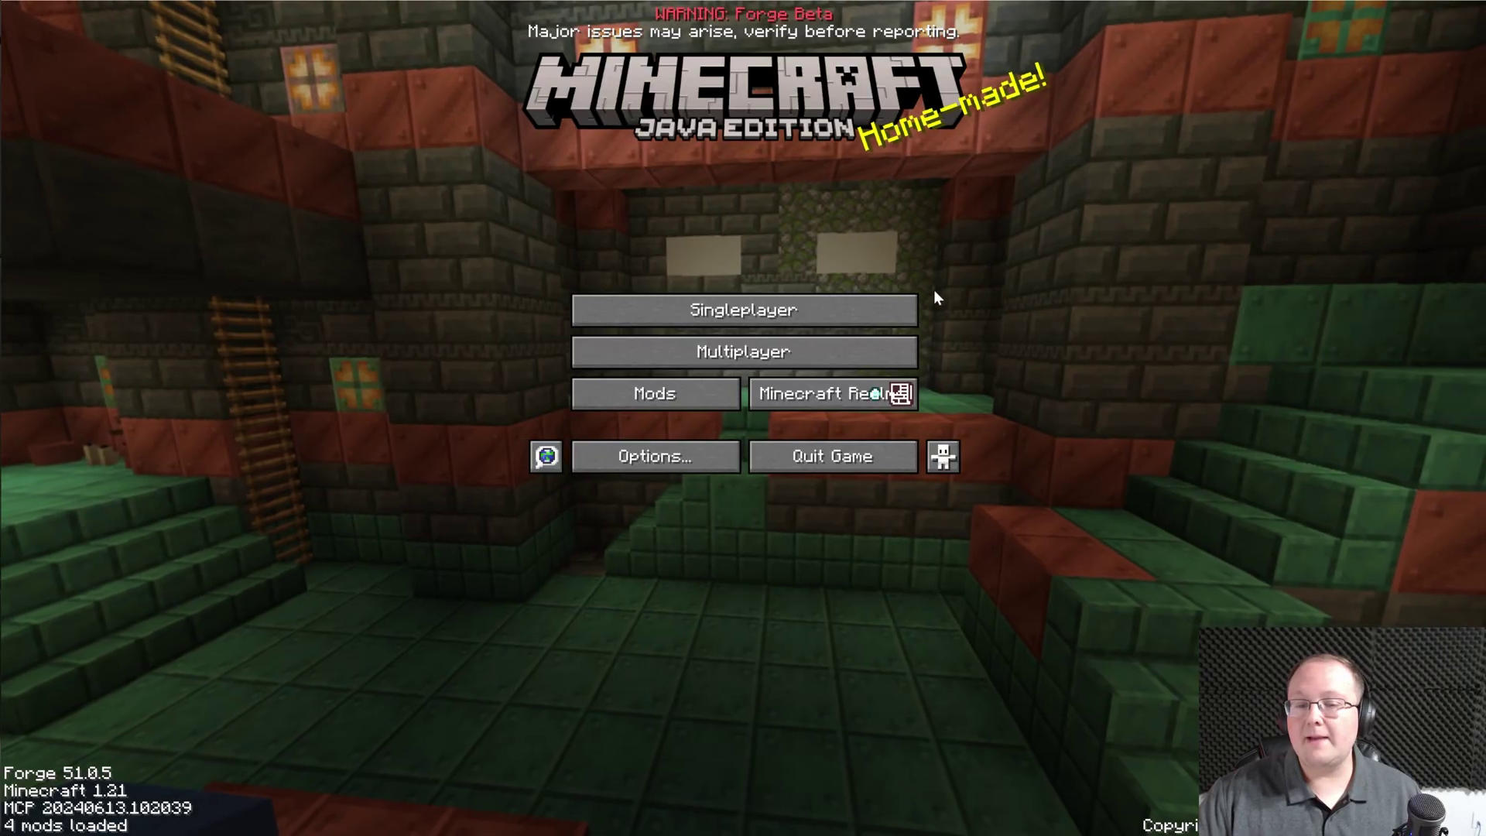
# Step: Create a new singleplayer world in Creative mode
pyautogui.click(890, 308)
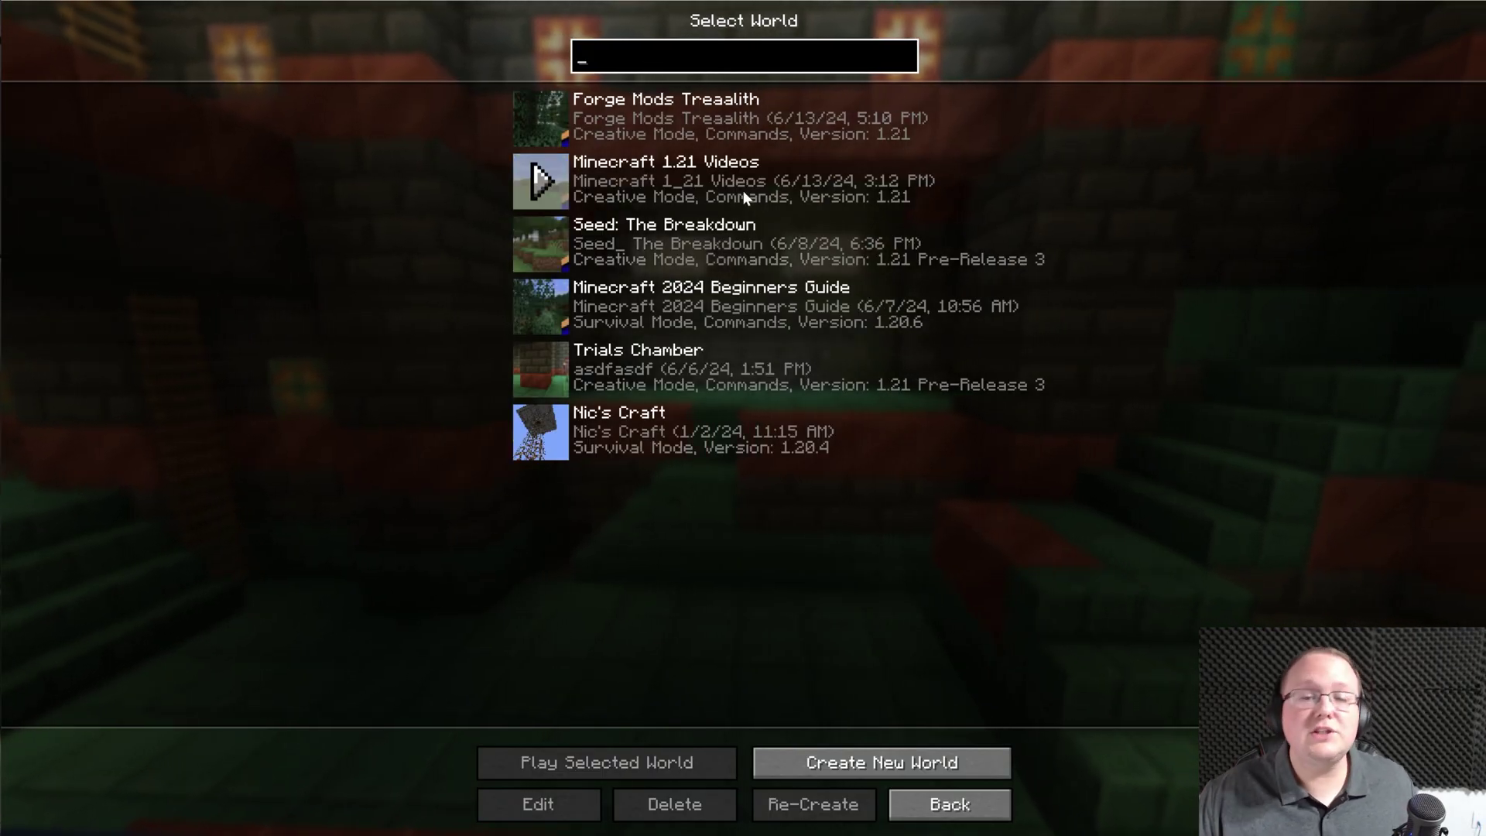
pyautogui.click(769, 758)
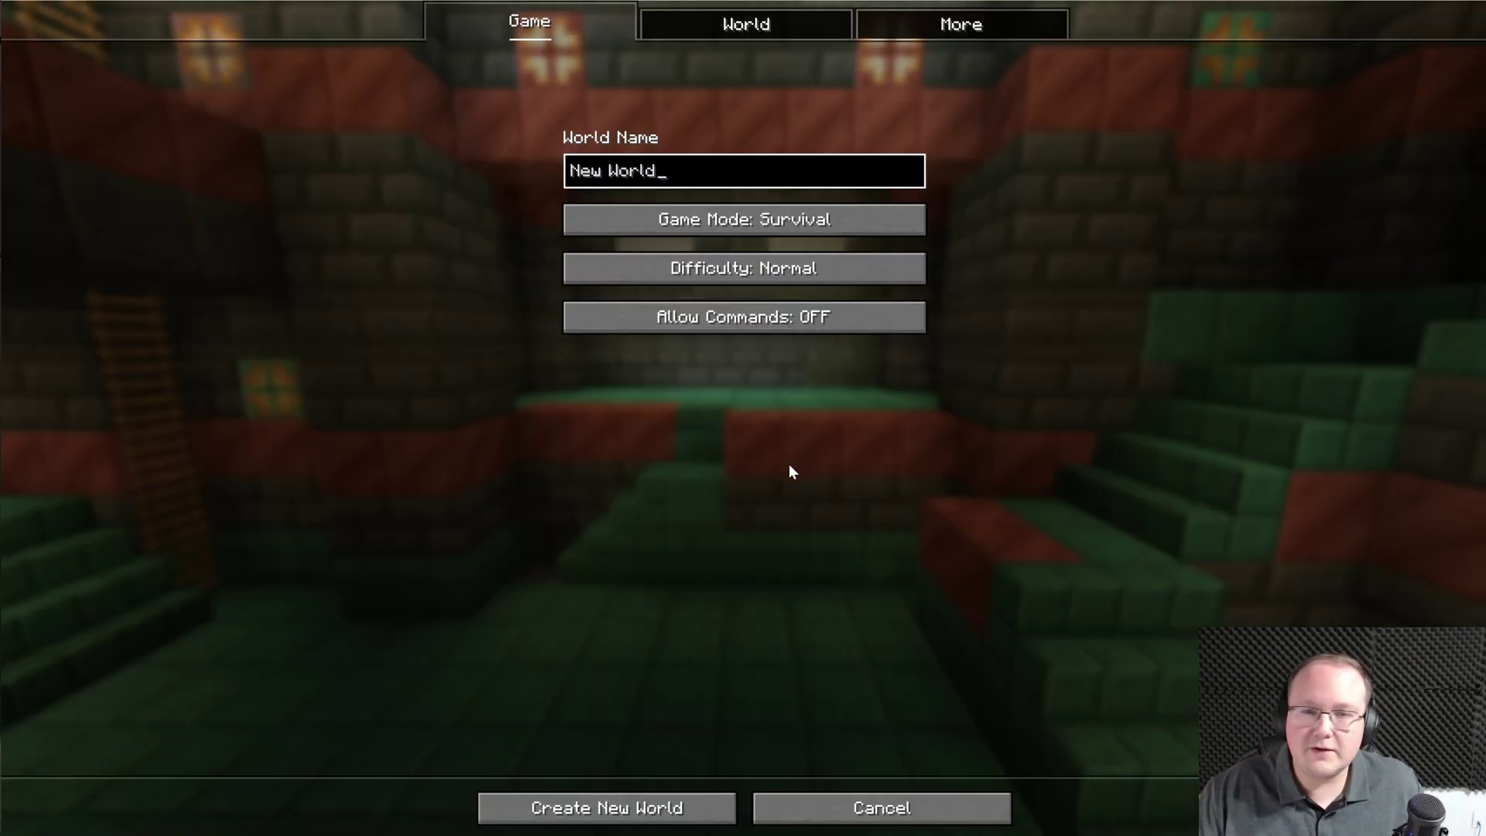
pyautogui.click(766, 219)
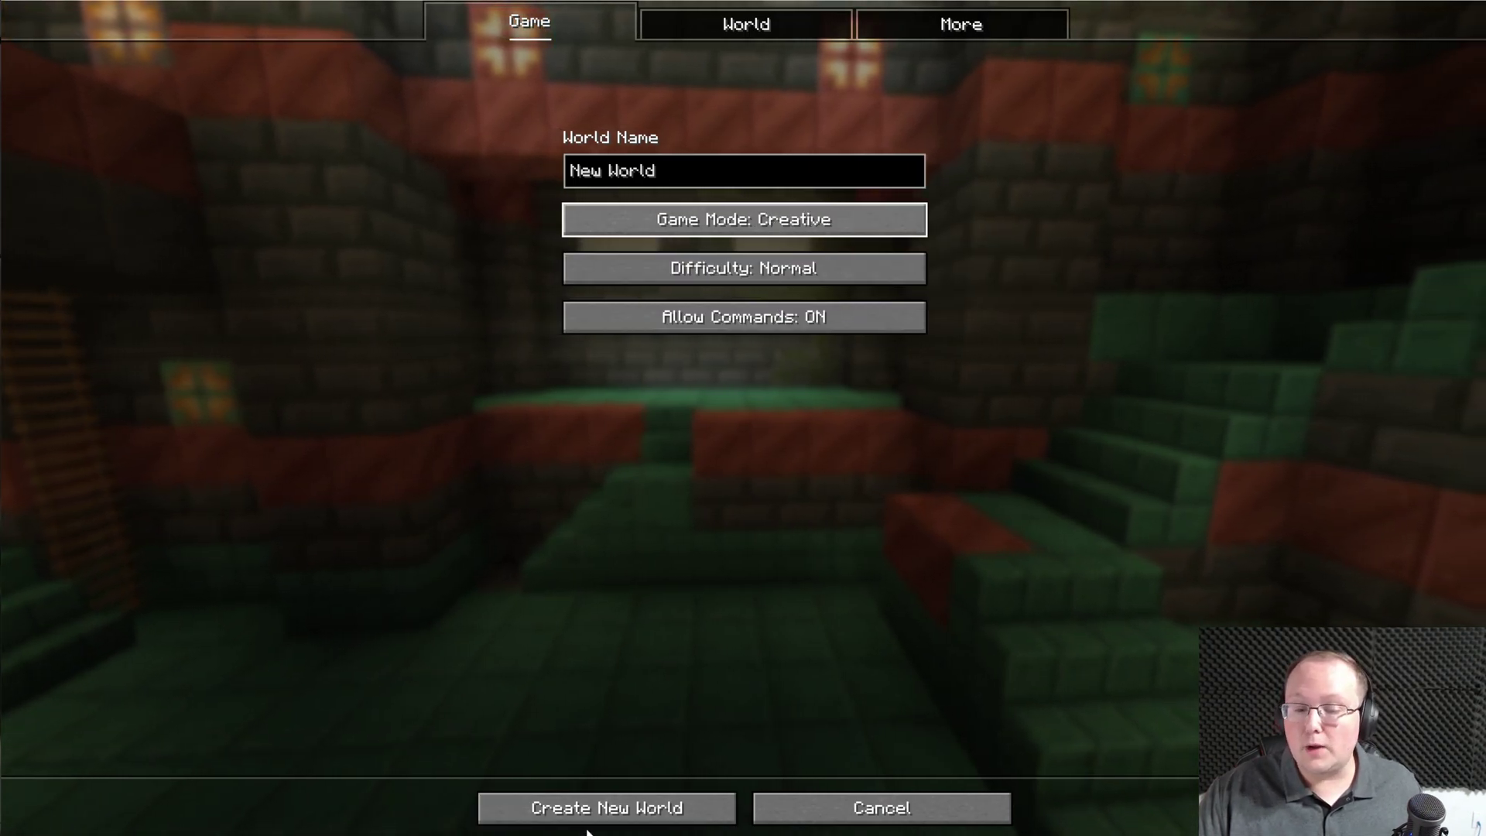
pyautogui.click(607, 807)
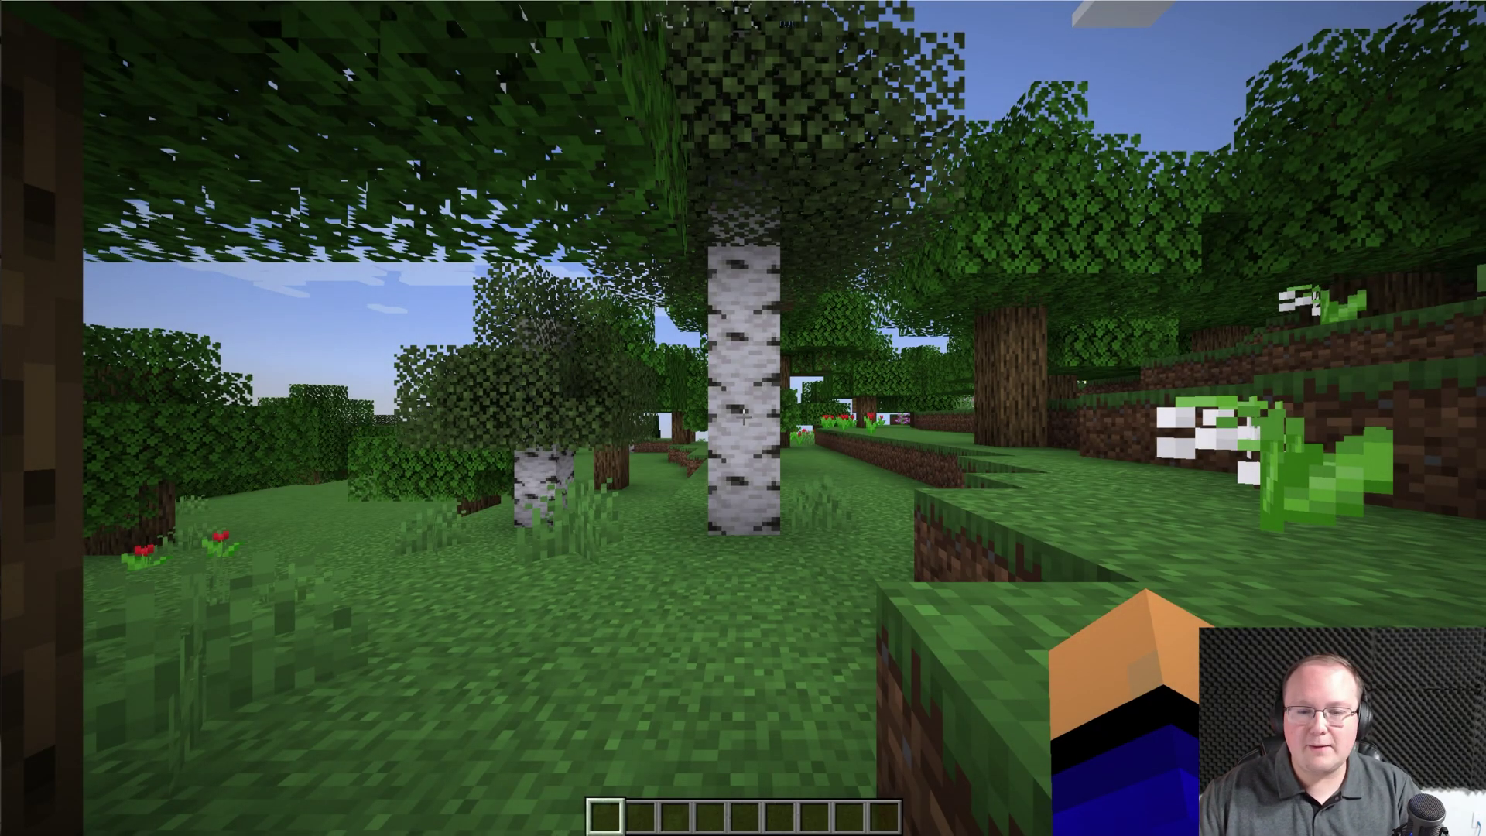
# Step: Search the creative inventory for axe and put a Diamond Axe in the first hotbar slot
pyautogui.press('e')
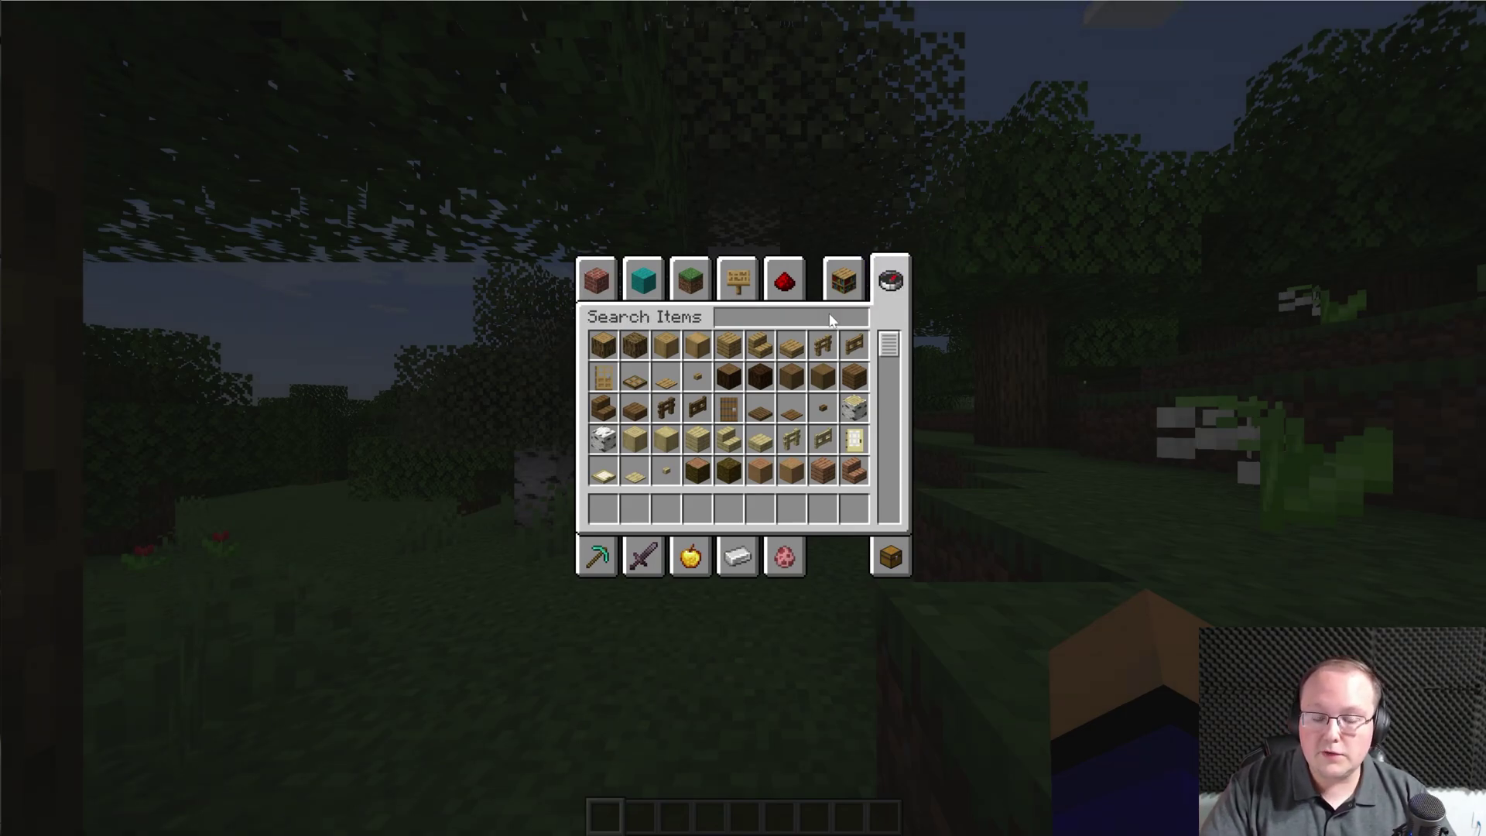
pyautogui.write('xe')
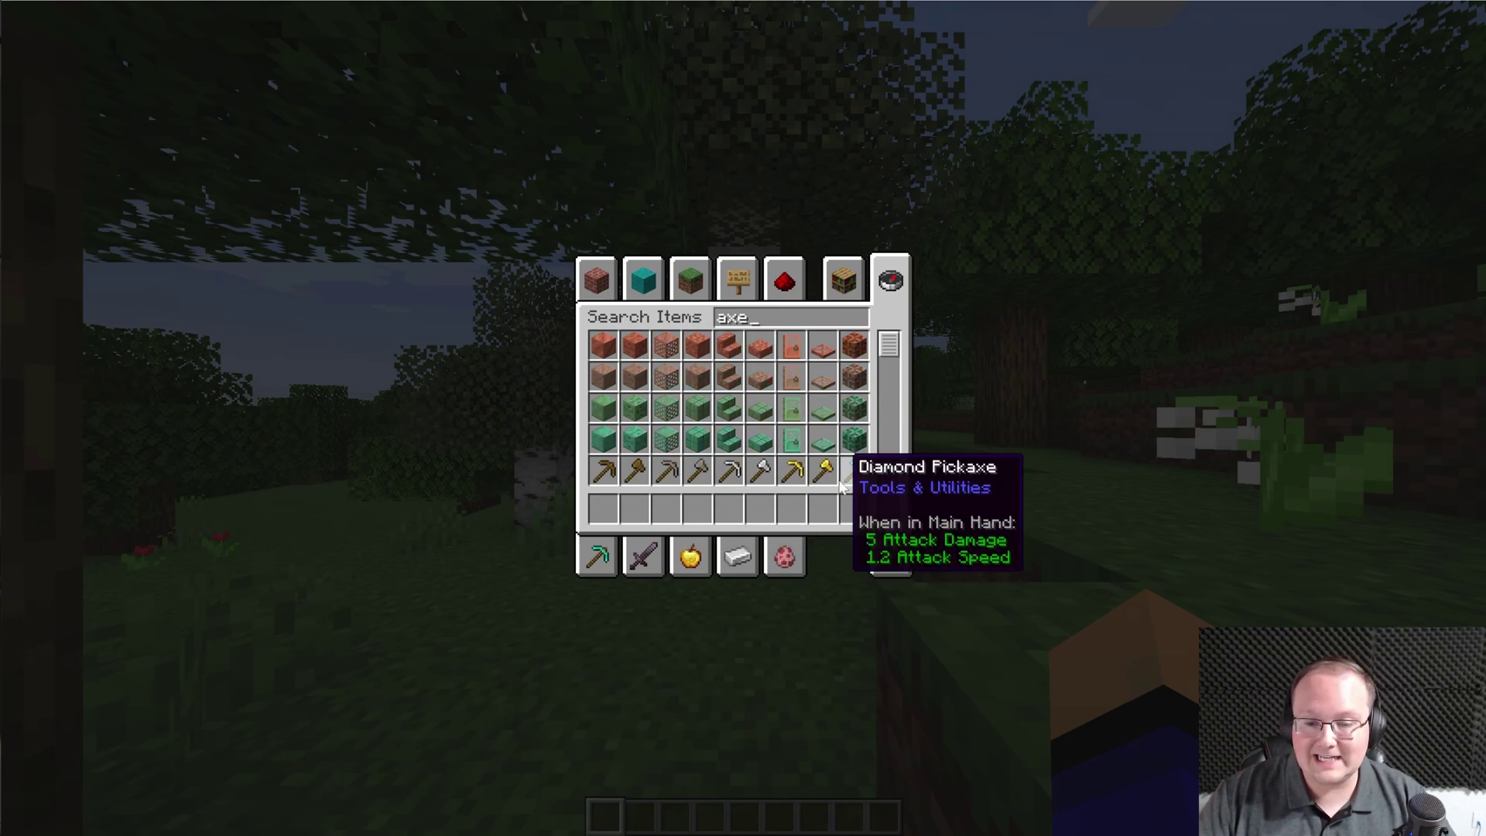
pyautogui.scroll(-1, 735, 453)
pyautogui.click(604, 470)
pyautogui.click(604, 508)
pyautogui.press('Escape')
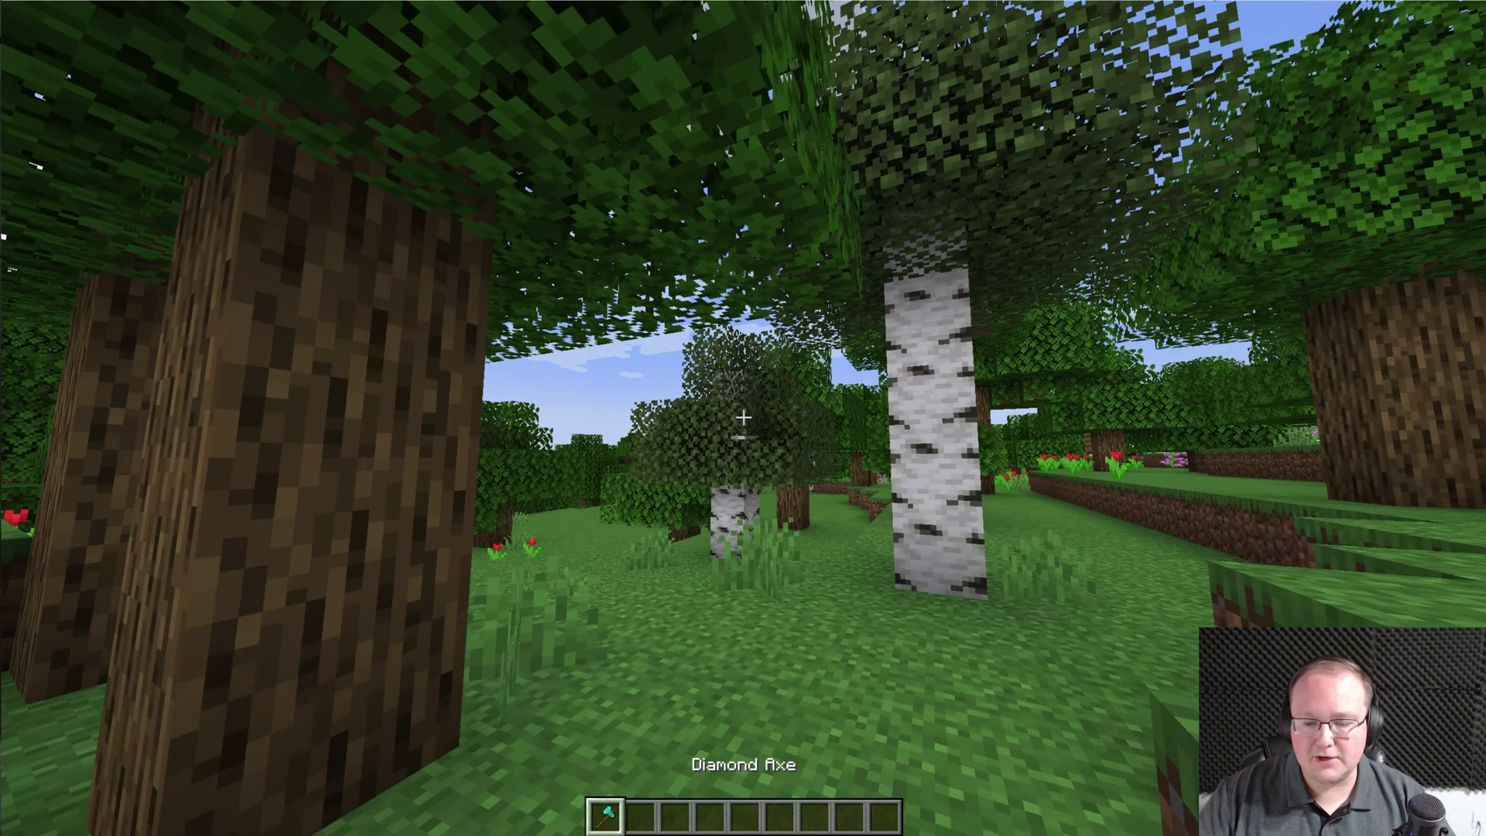
# Step: Switch the game mode to Survival with a chat command
pyautogui.write('/gam')
pyautogui.press('Tab')
pyautogui.write('su')
pyautogui.press('Tab')
pyautogui.press('Return')
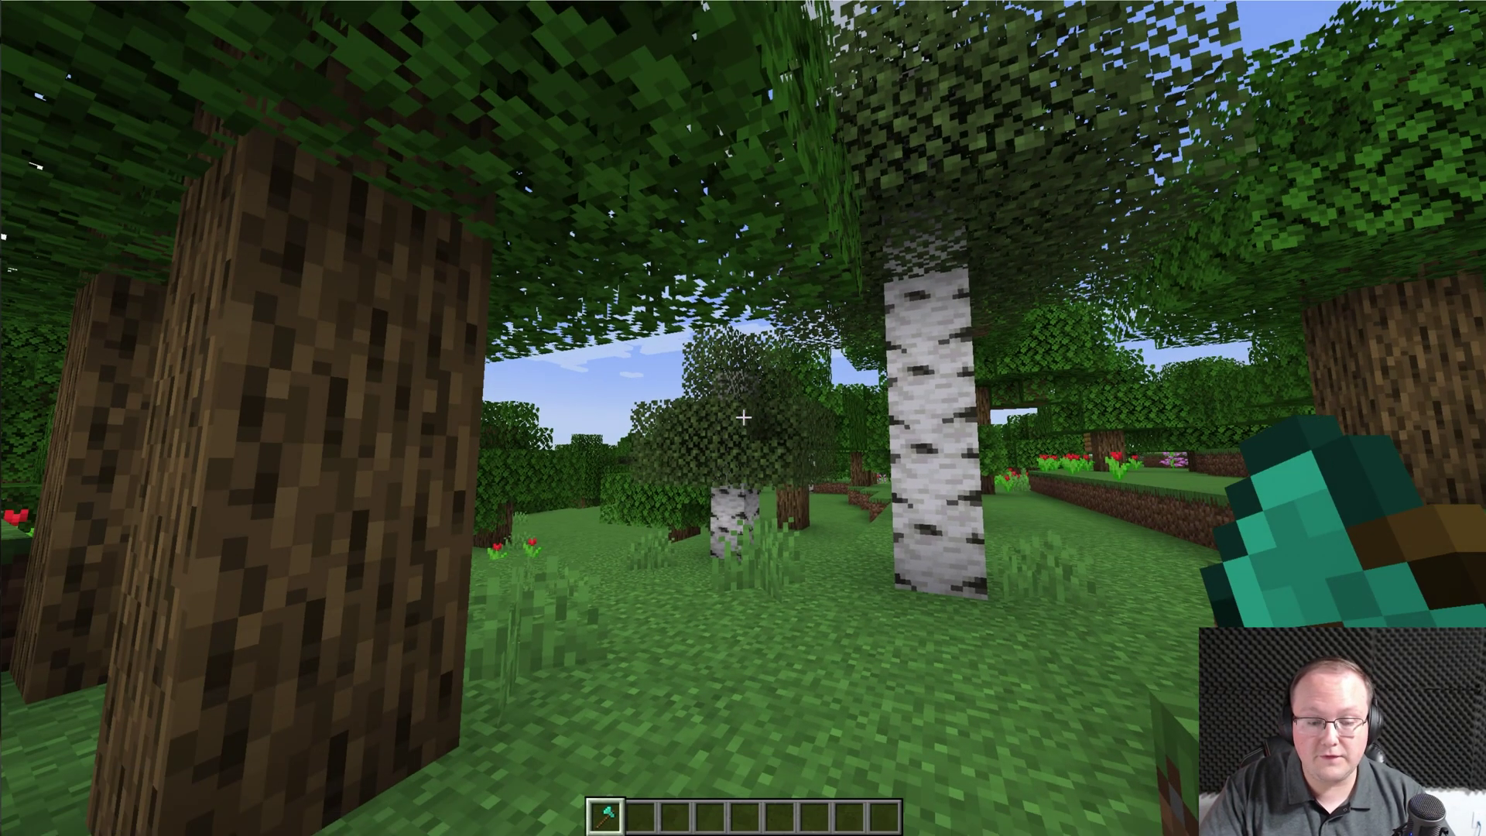
# Step: Chop the lowest logs of nearby birch and oak trees with the Diamond Axe to test the Tree Harvester mod
pyautogui.press('w')
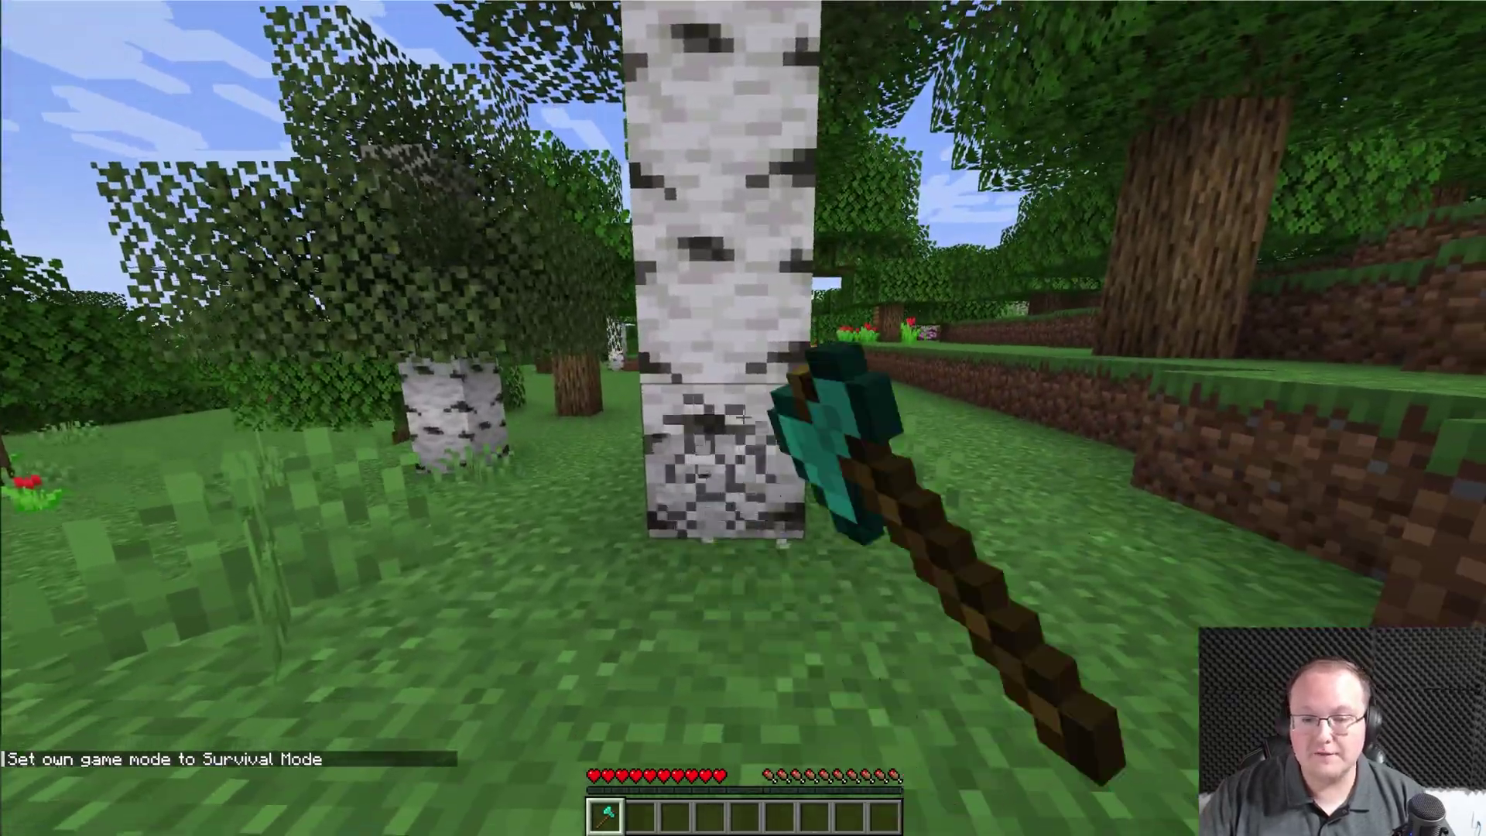
pyautogui.click(742, 418)
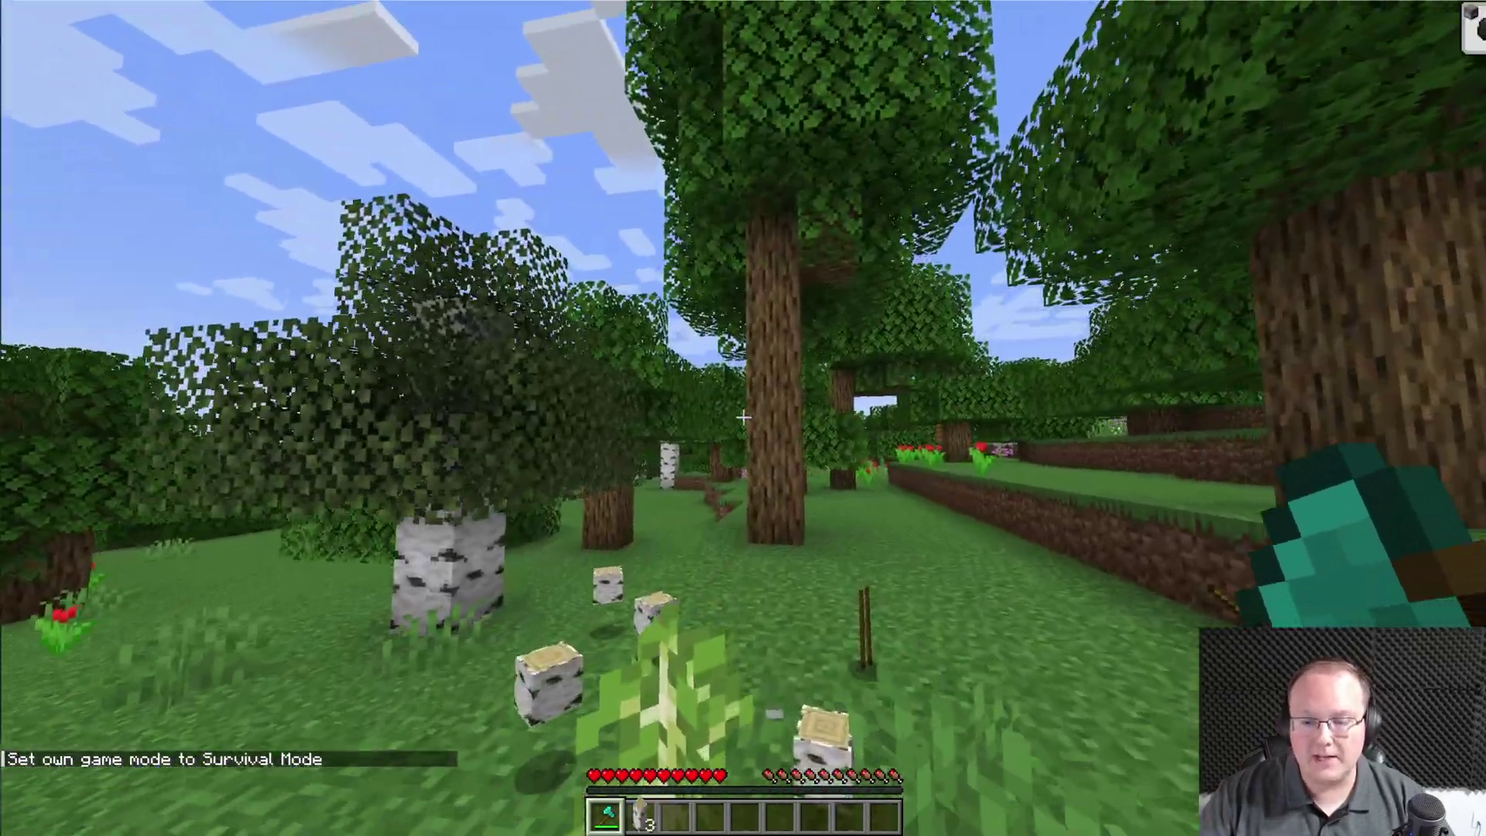
pyautogui.press('w')
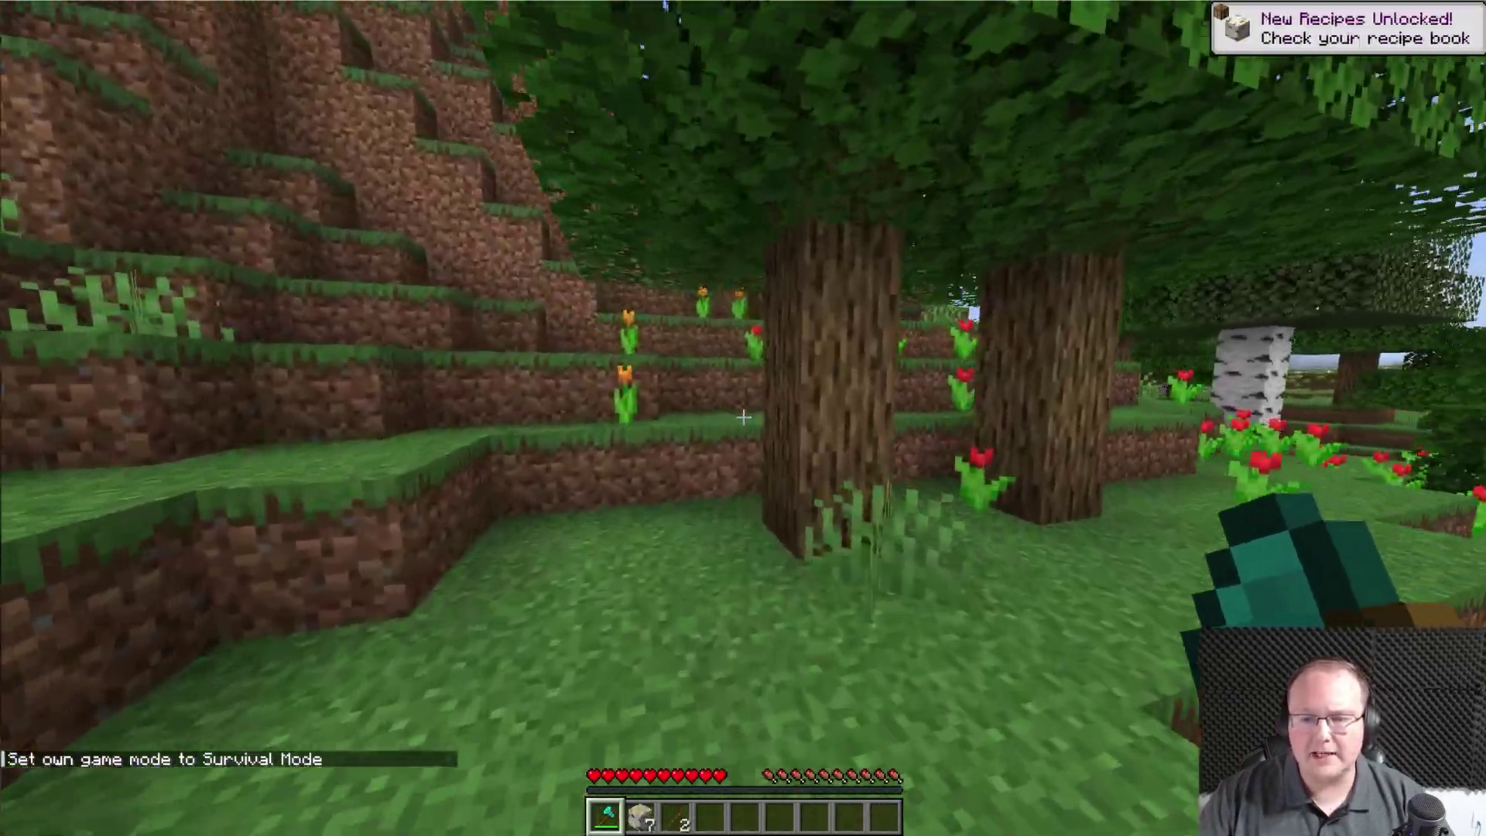
pyautogui.click(743, 418)
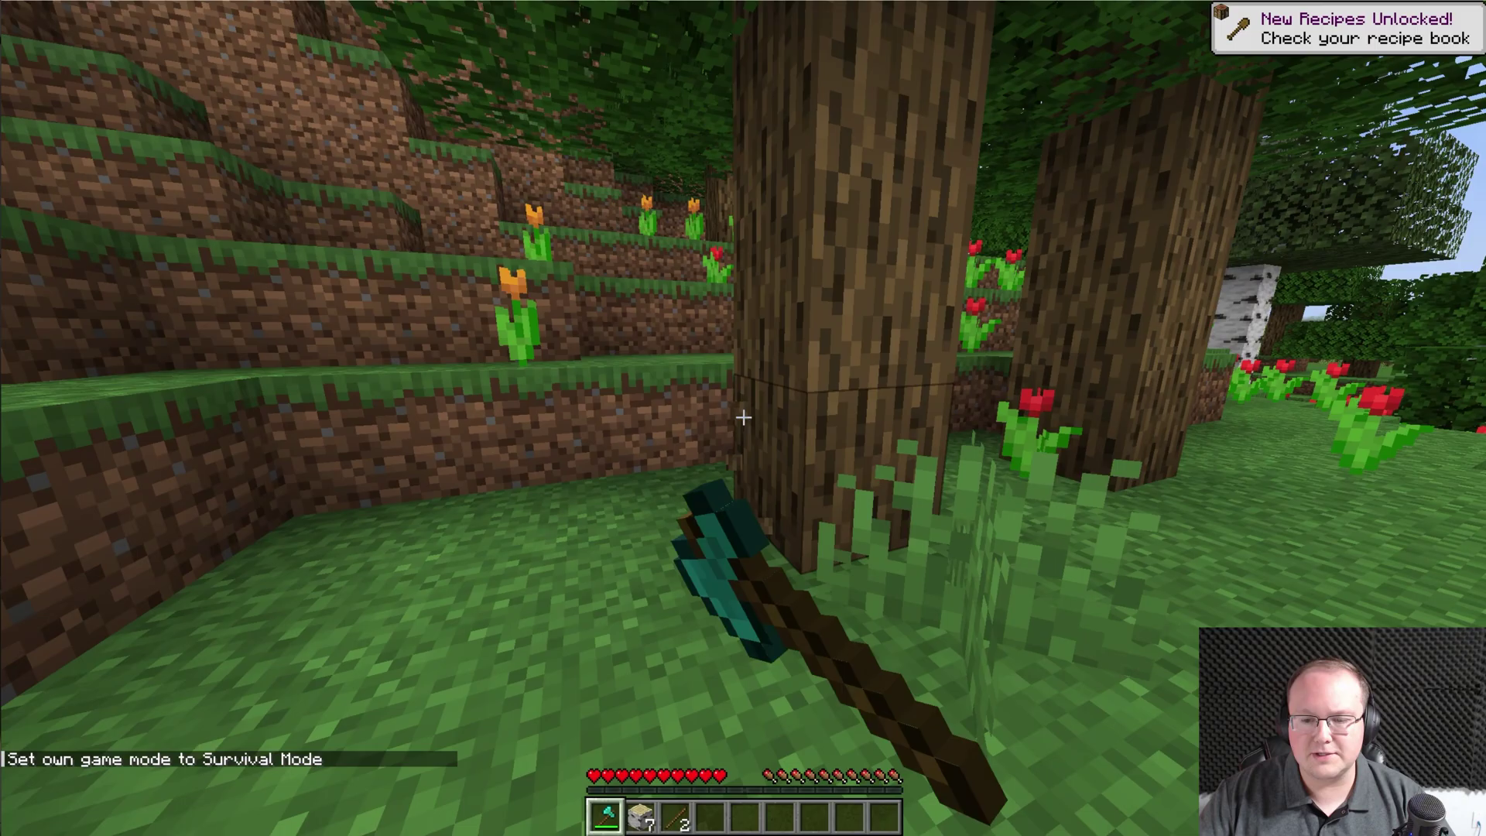
pyautogui.click(743, 418)
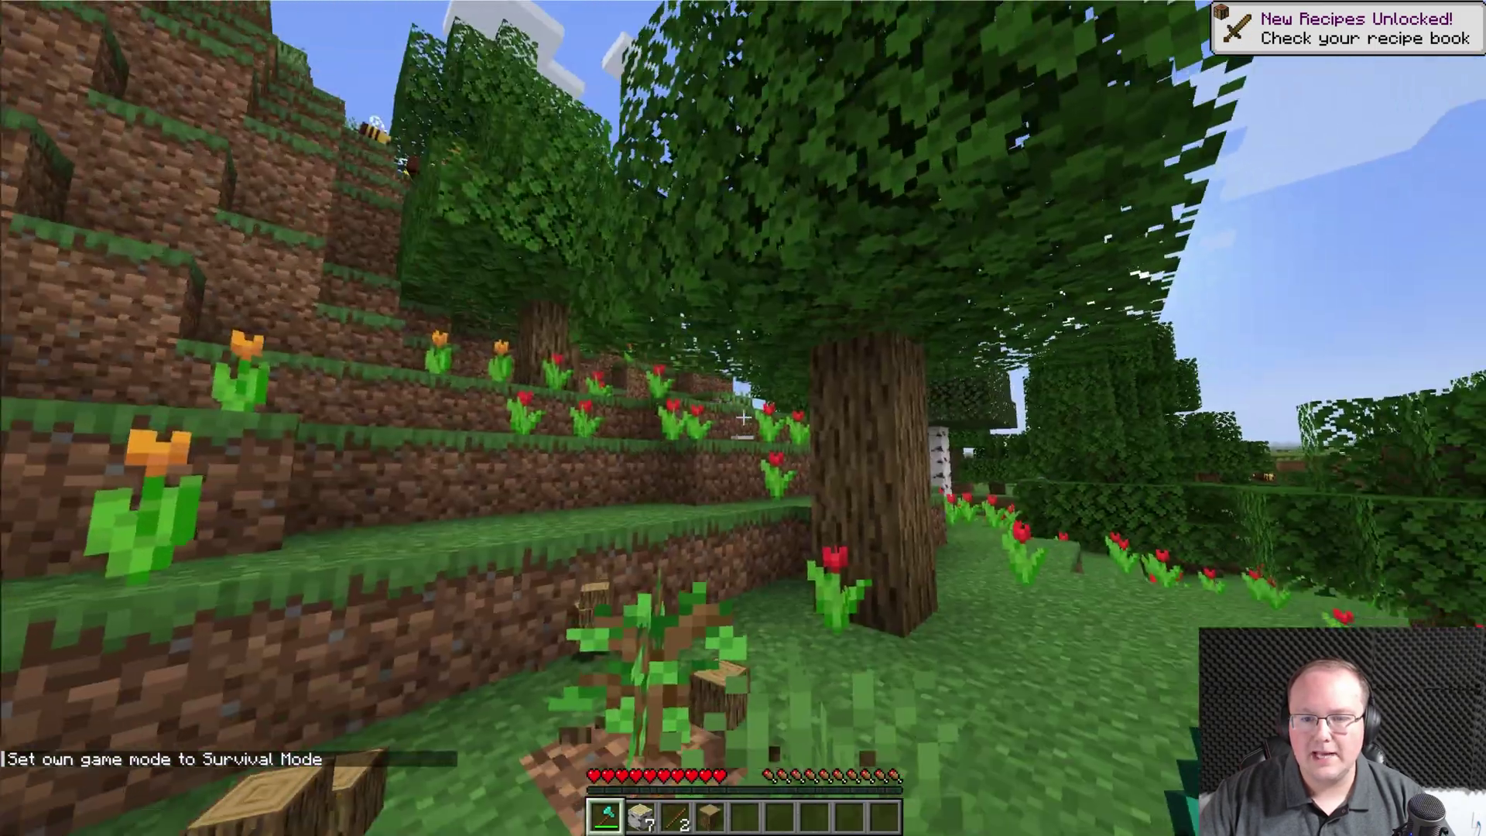
pyautogui.click(743, 418)
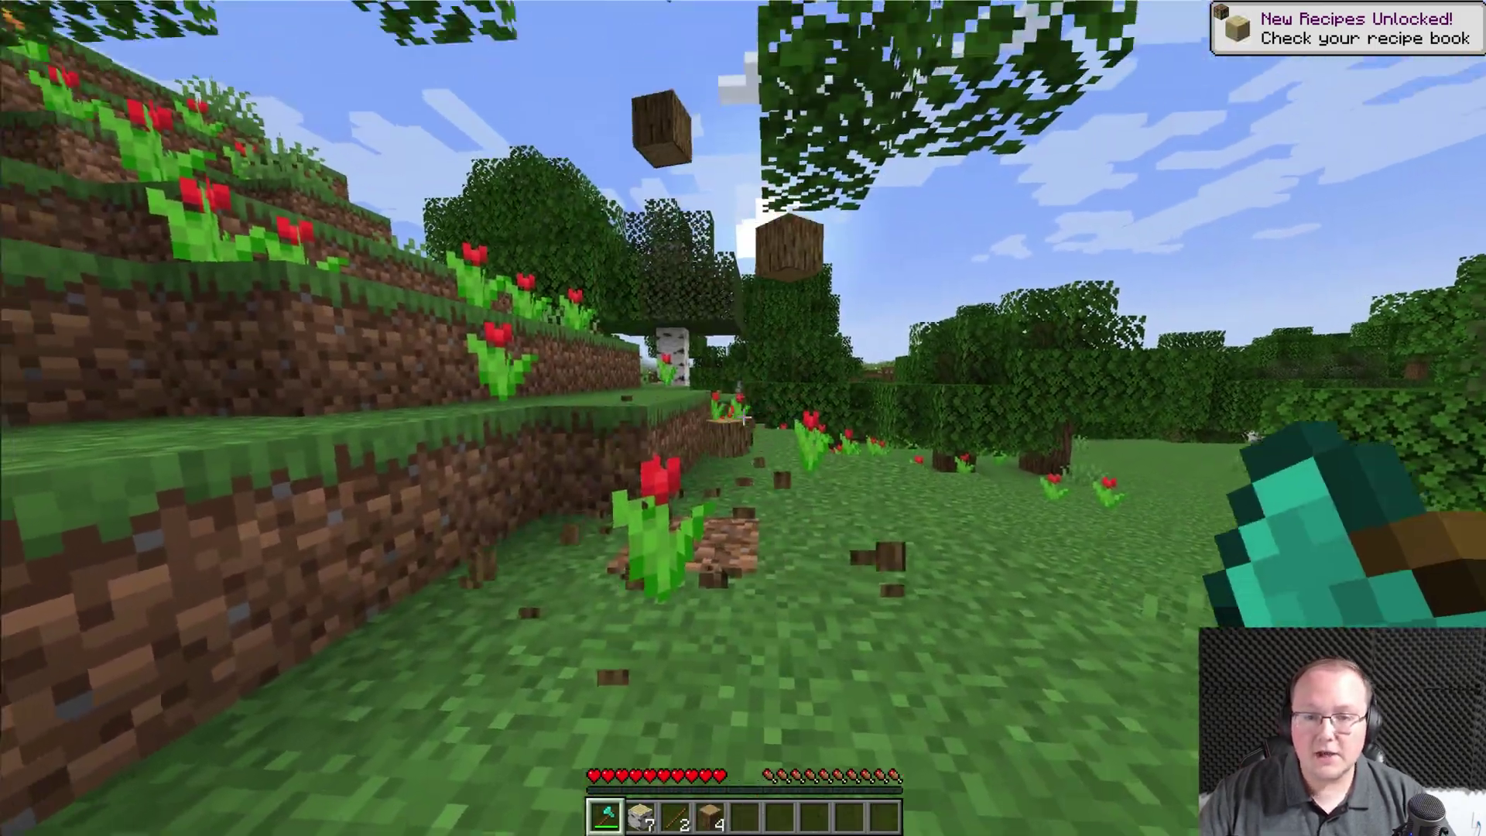
pyautogui.press('w')
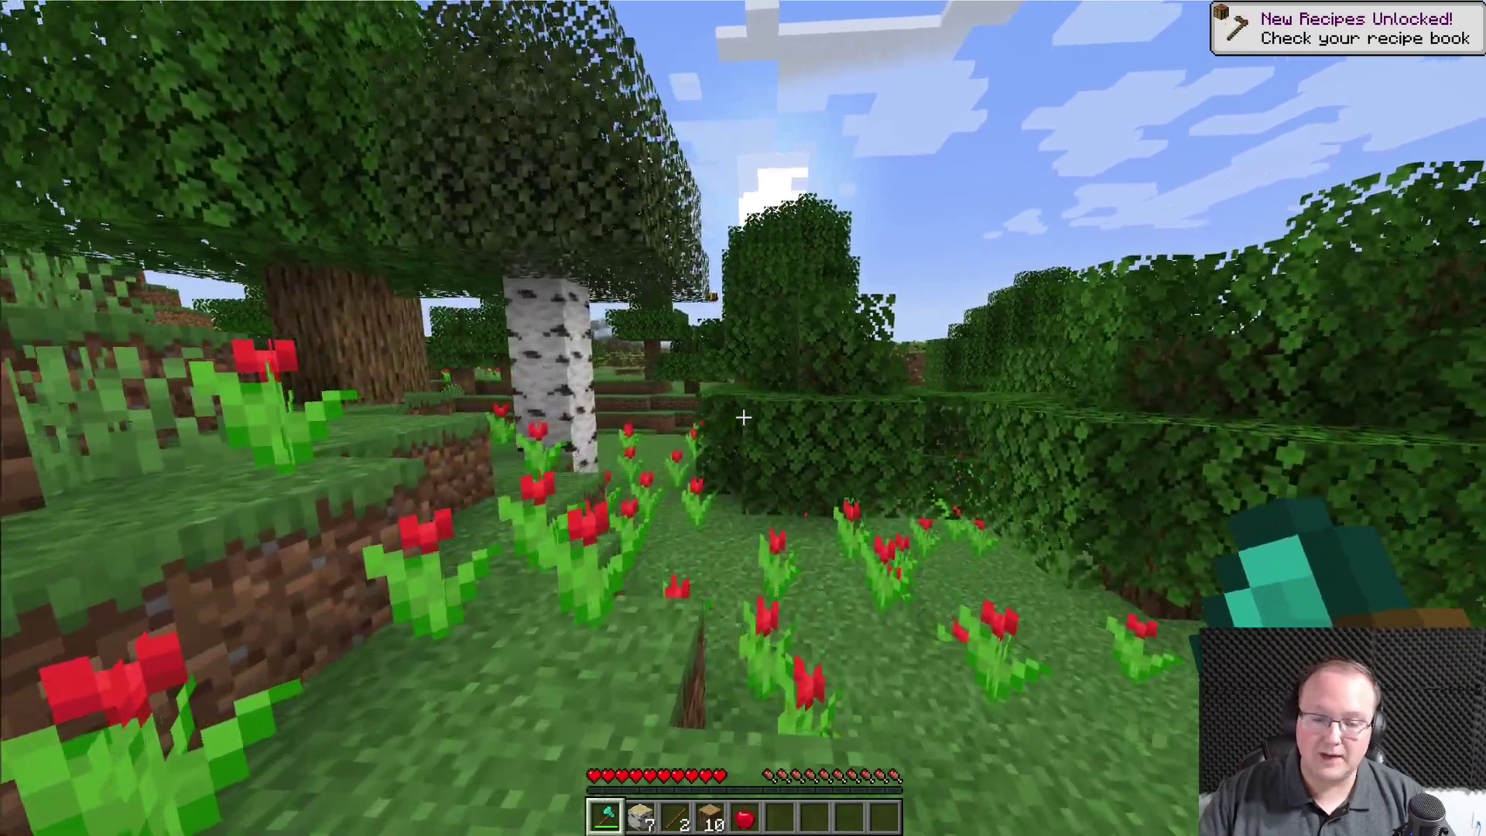
pyautogui.press('w')
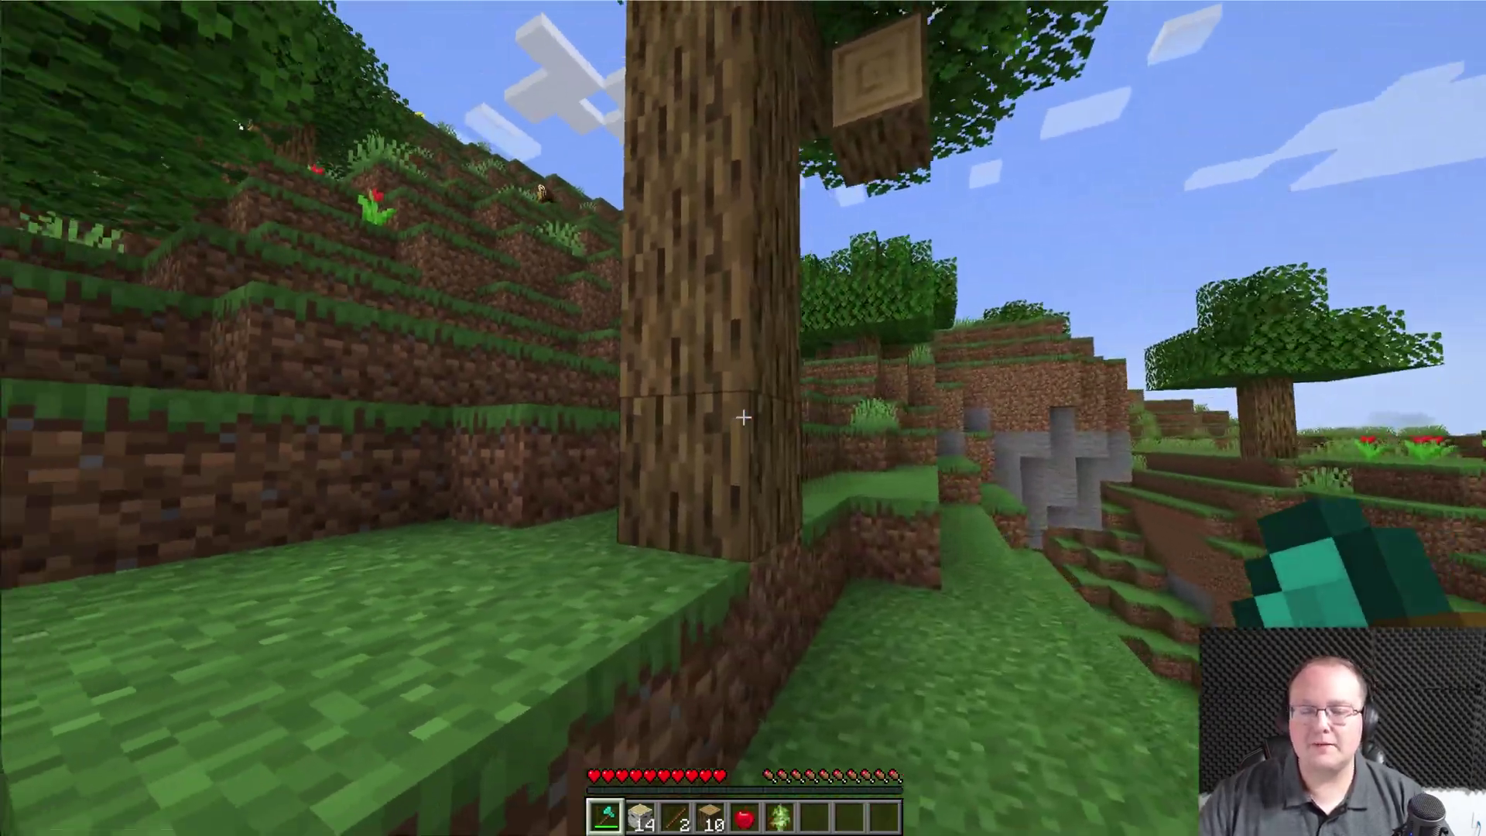
pyautogui.click(743, 417)
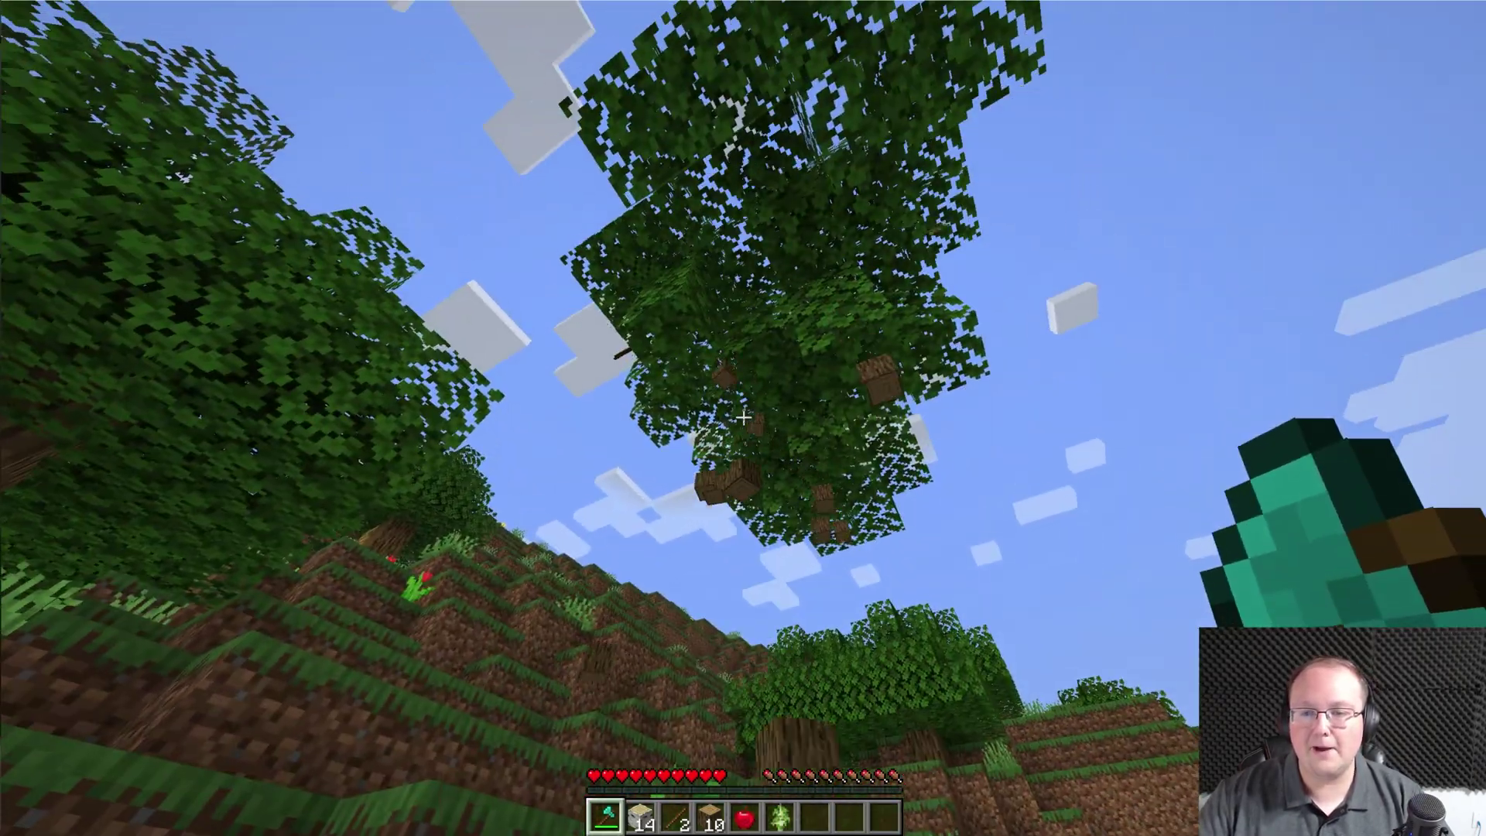